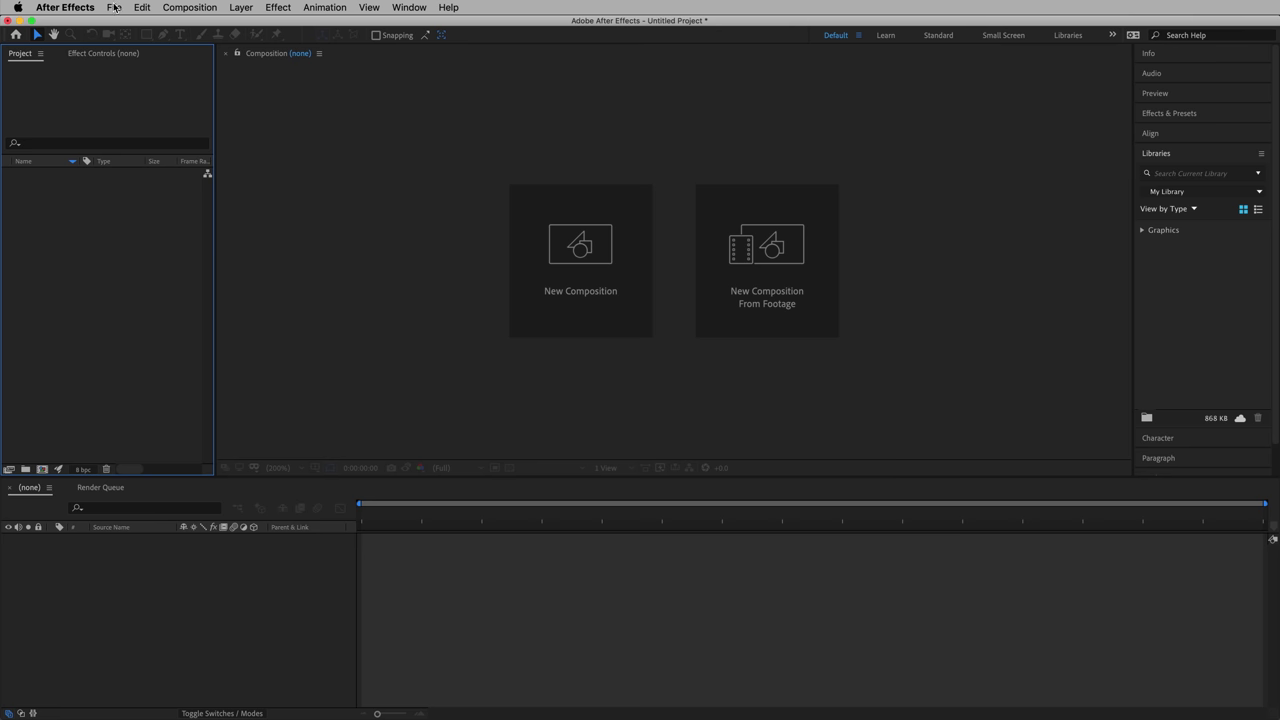
Create a new MAXON CINEMA 4D file from After Effects, saved as Galaxy.c4d
{"action": "left_click", "coordinate": [115, 7]}
{"action": "mouse_move", "coordinate": [178, 30]}
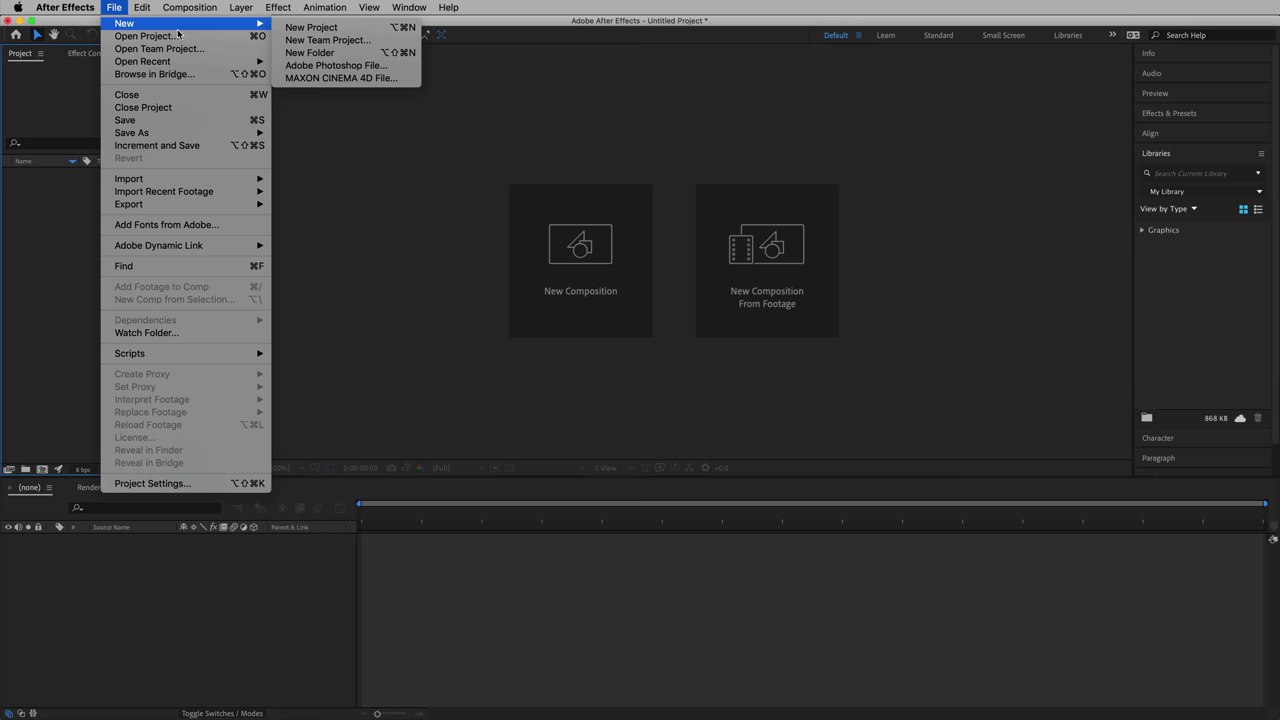
{"action": "left_click", "coordinate": [364, 84]}
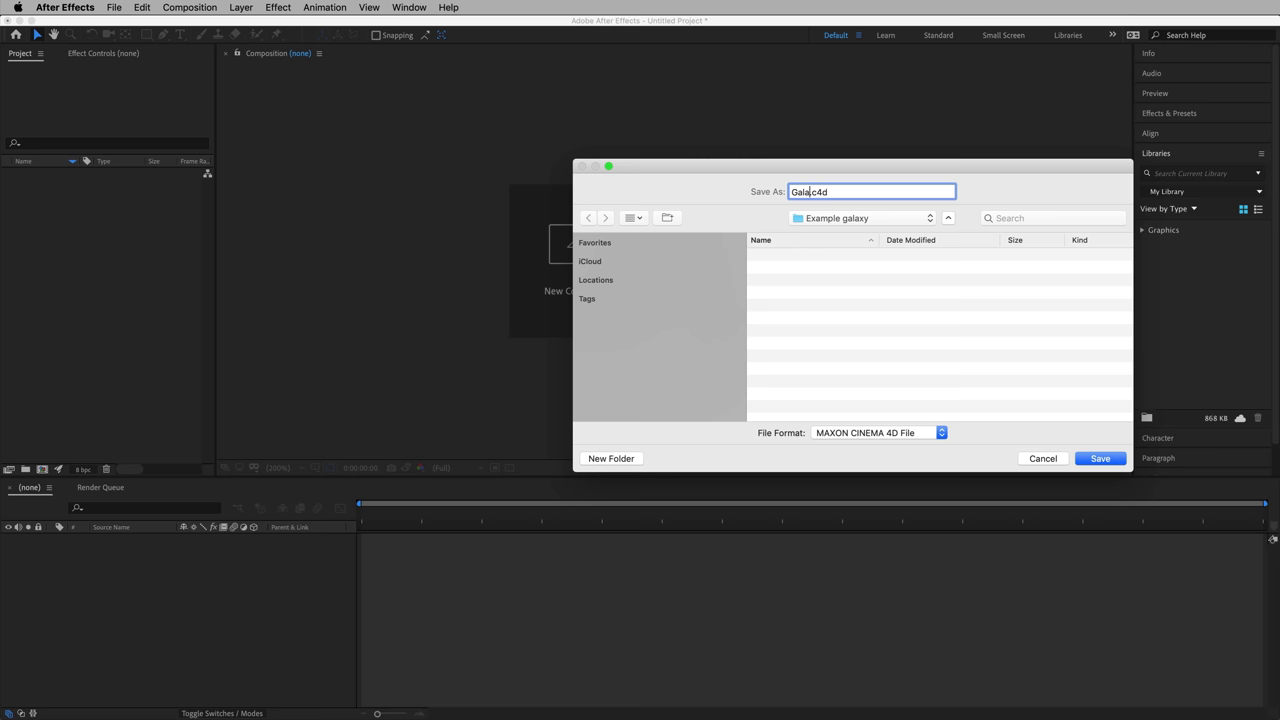
{"action": "key", "text": "Return"}
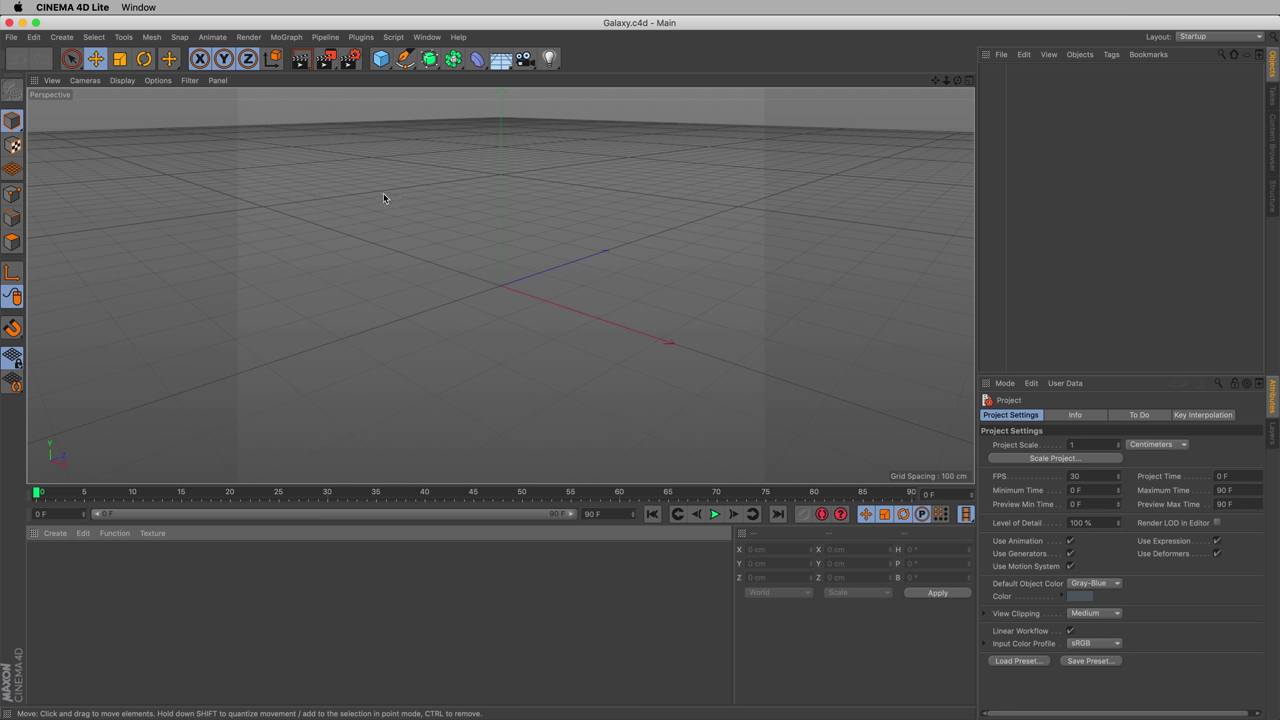
Set the render output width to 1000 pixels and enlarge the viewport by shrinking the timeline
{"action": "left_click", "coordinate": [350, 60]}
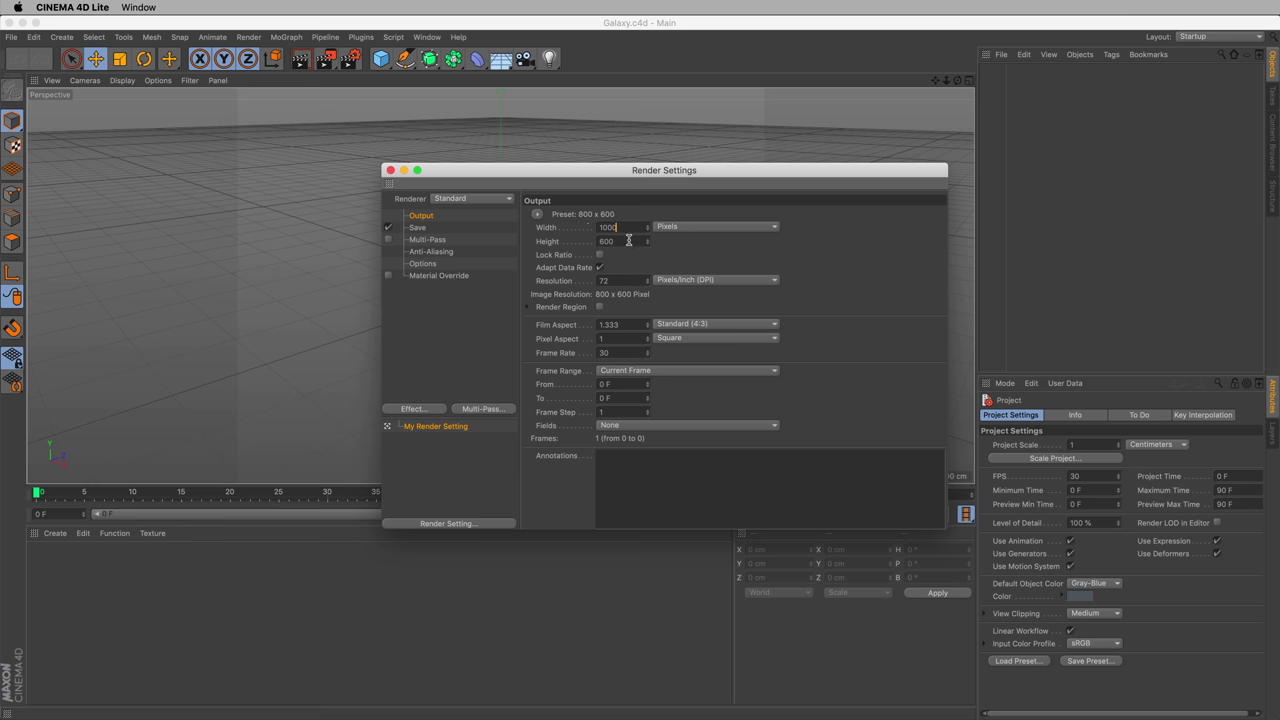
{"action": "type", "text": "1000"}
{"action": "key", "text": "Tab"}
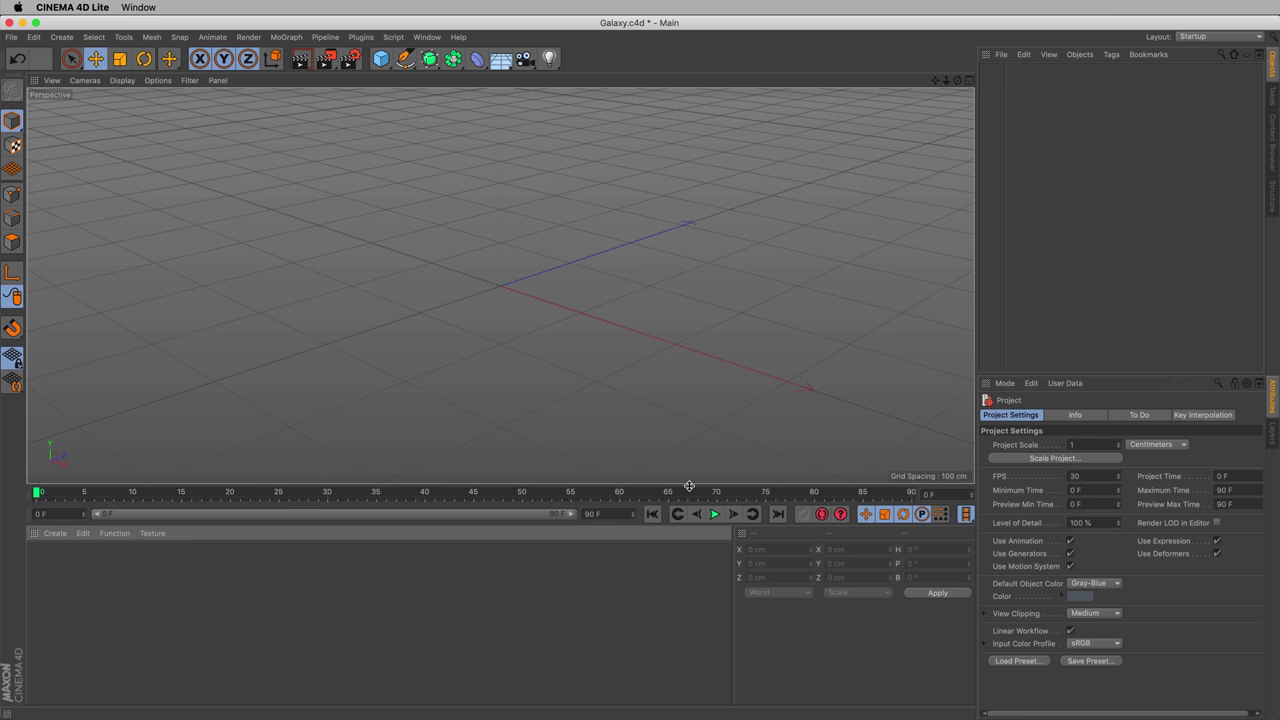
{"action": "left_click_drag", "start_coordinate": [689, 486], "coordinate": [690, 548]}
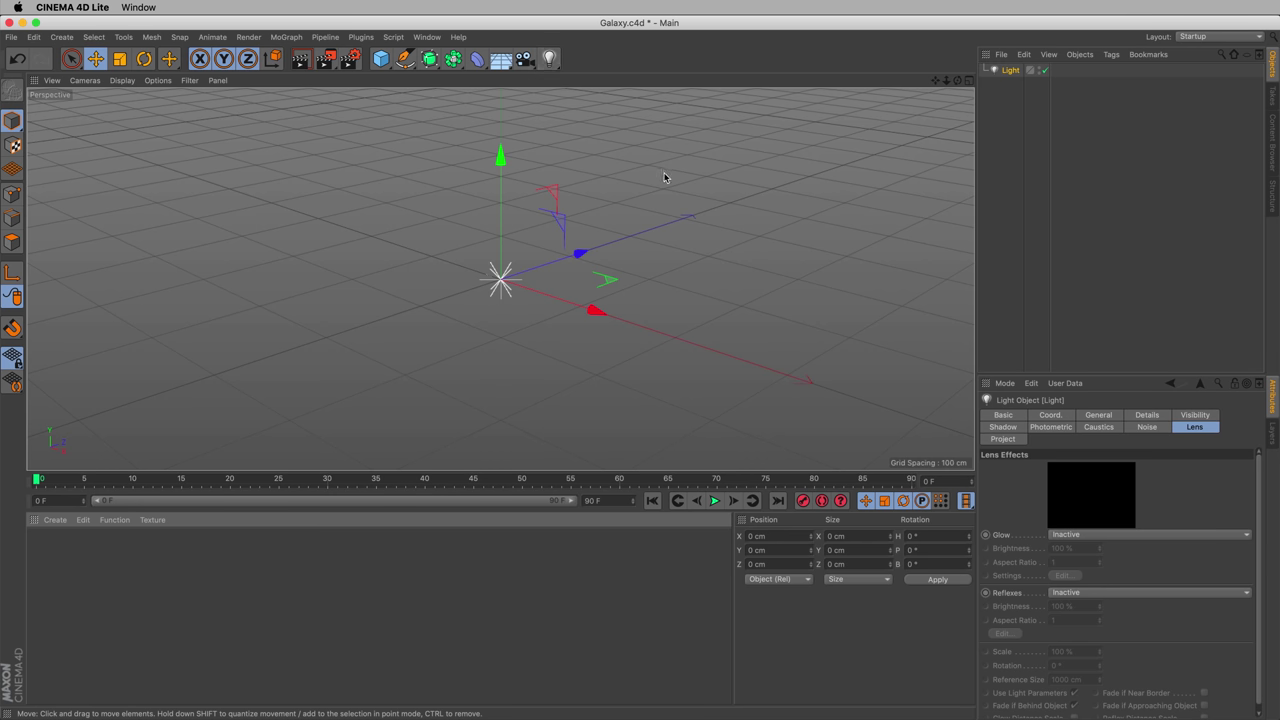
Test-render the light, then add a cube, move it back and below the grid, and re-render
{"action": "left_click", "coordinate": [1097, 415]}
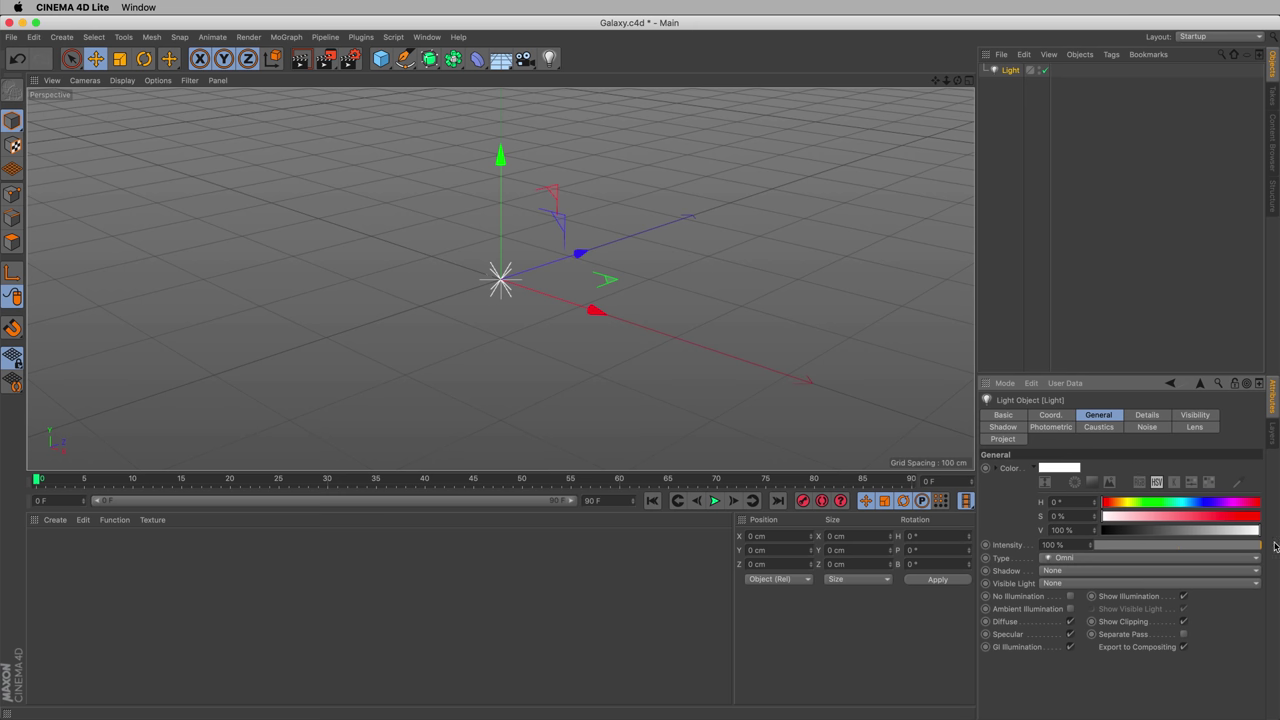
{"action": "left_click", "coordinate": [302, 60]}
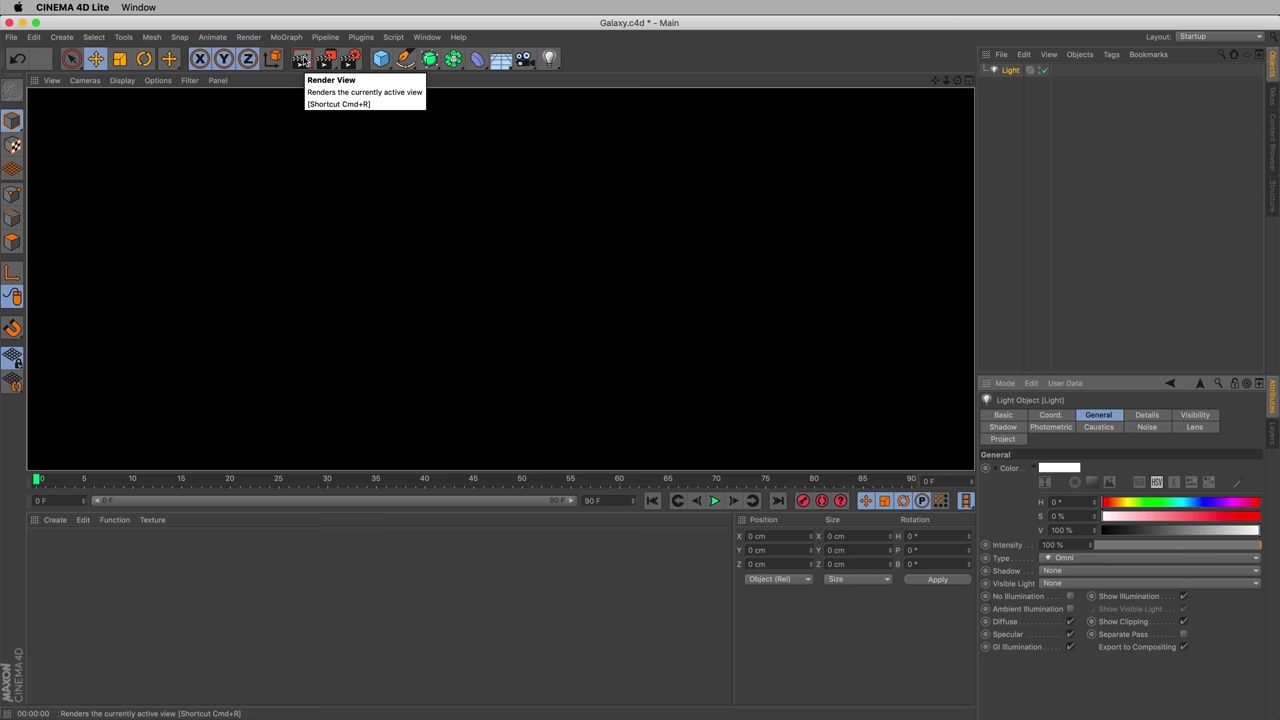
{"action": "left_click", "coordinate": [383, 60]}
{"action": "left_click_drag", "start_coordinate": [535, 268], "coordinate": [612, 262]}
{"action": "left_click_drag", "start_coordinate": [580, 207], "coordinate": [622, 195]}
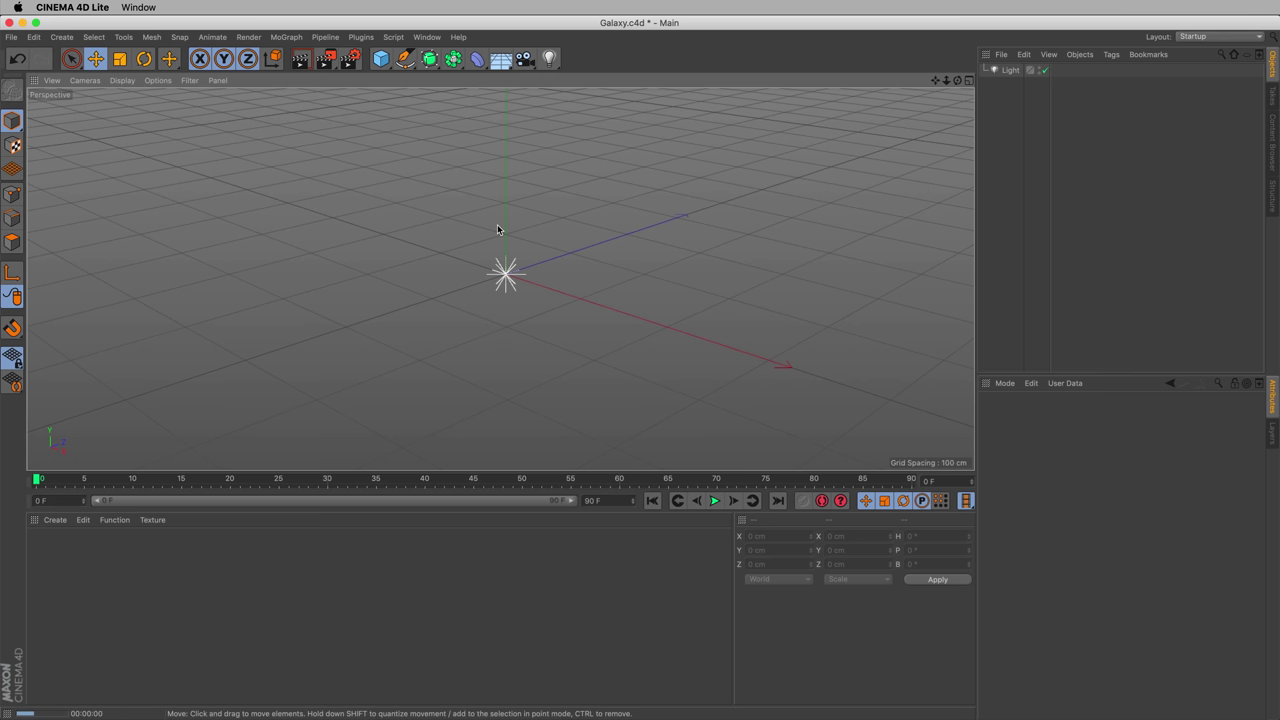
{"action": "key", "text": "super+r"}
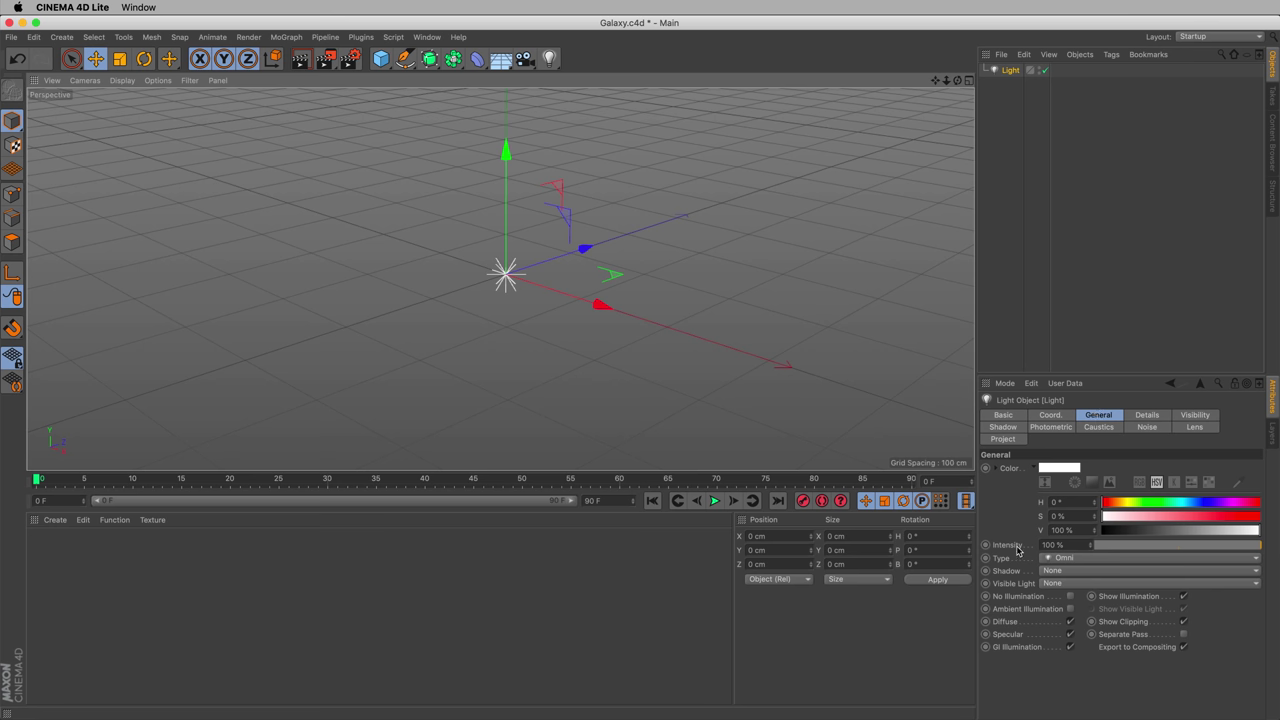
Make the light volumetric, test-render it beside a temporary cube, then delete the cube
{"action": "left_click", "coordinate": [1049, 581]}
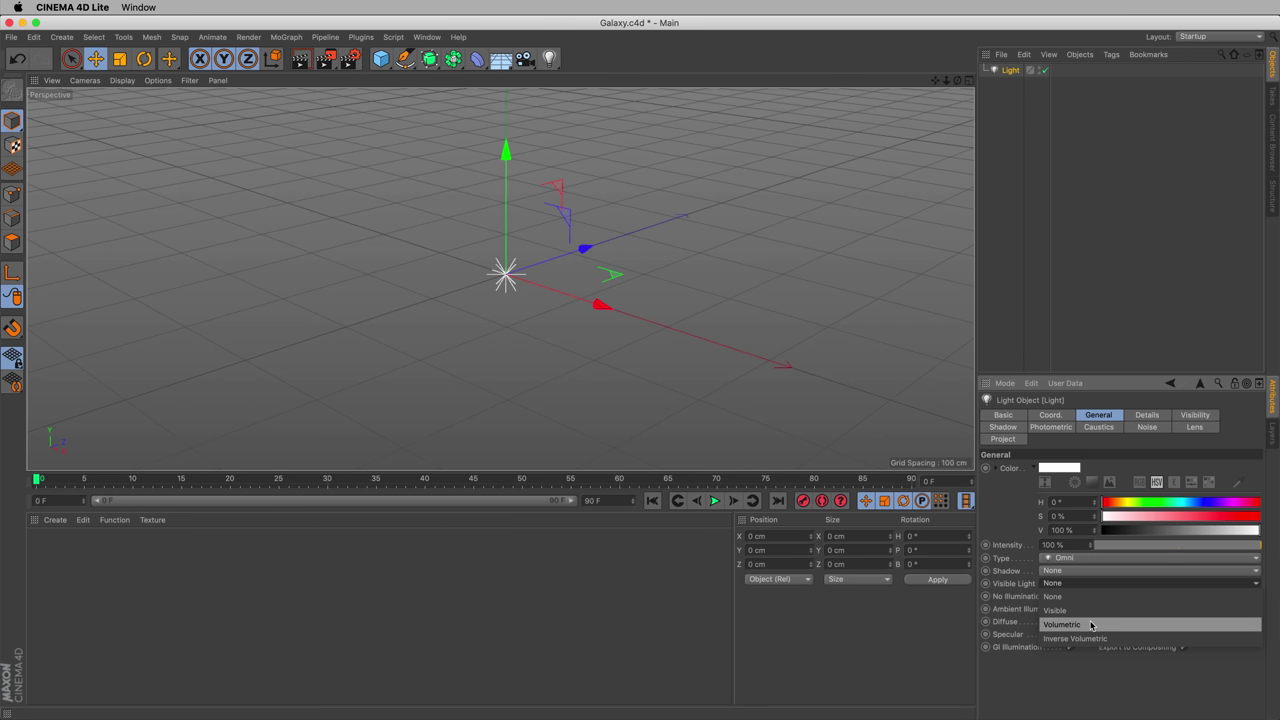
{"action": "left_click", "coordinate": [1091, 622]}
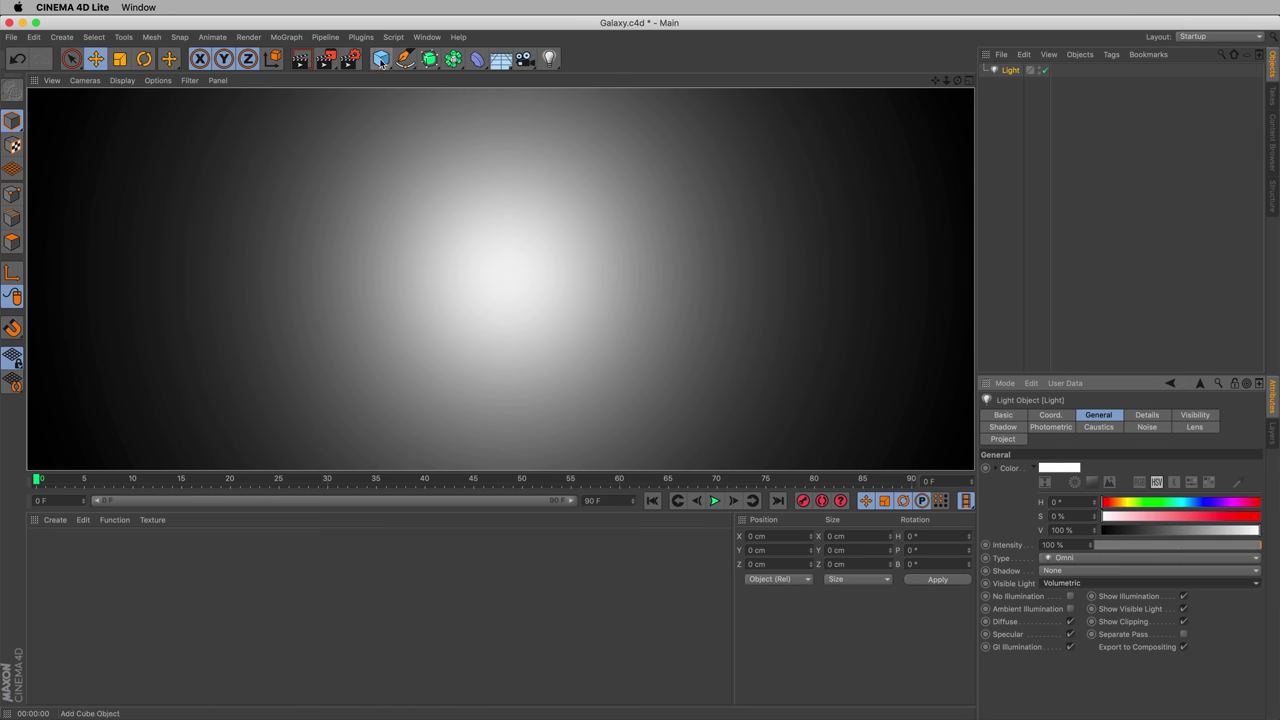
{"action": "left_click", "coordinate": [381, 62]}
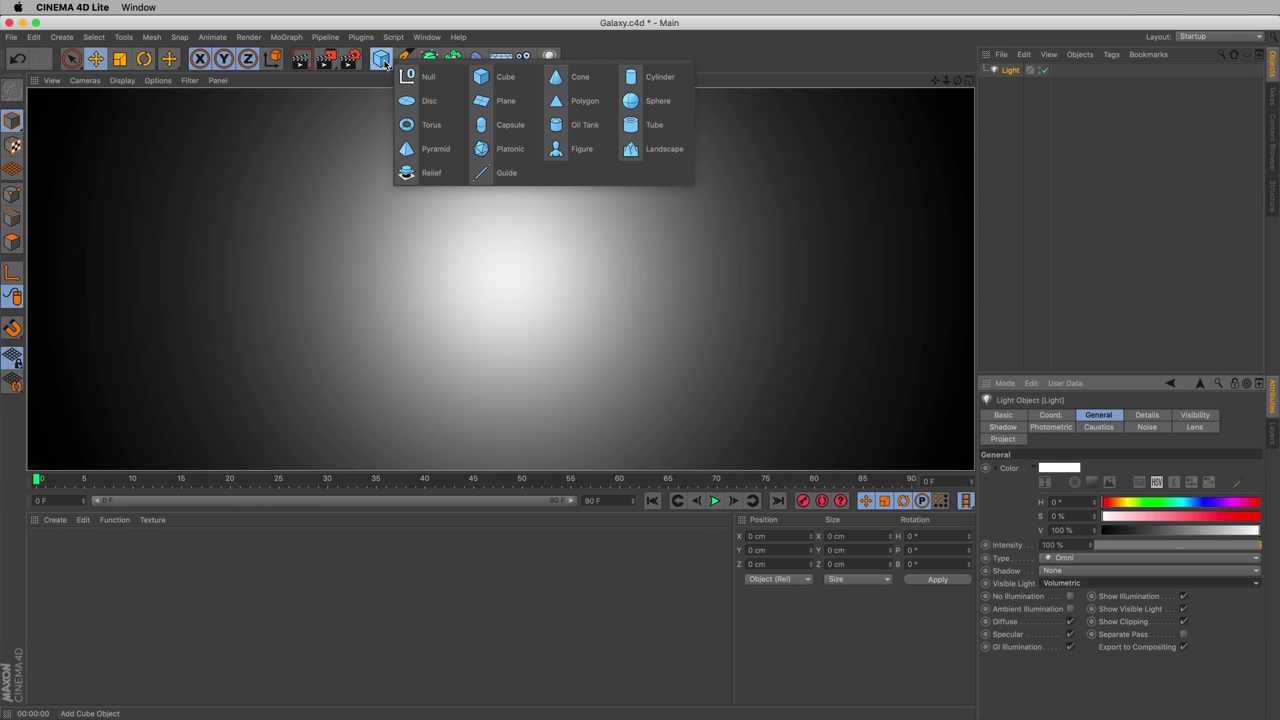
{"action": "left_click", "coordinate": [500, 76]}
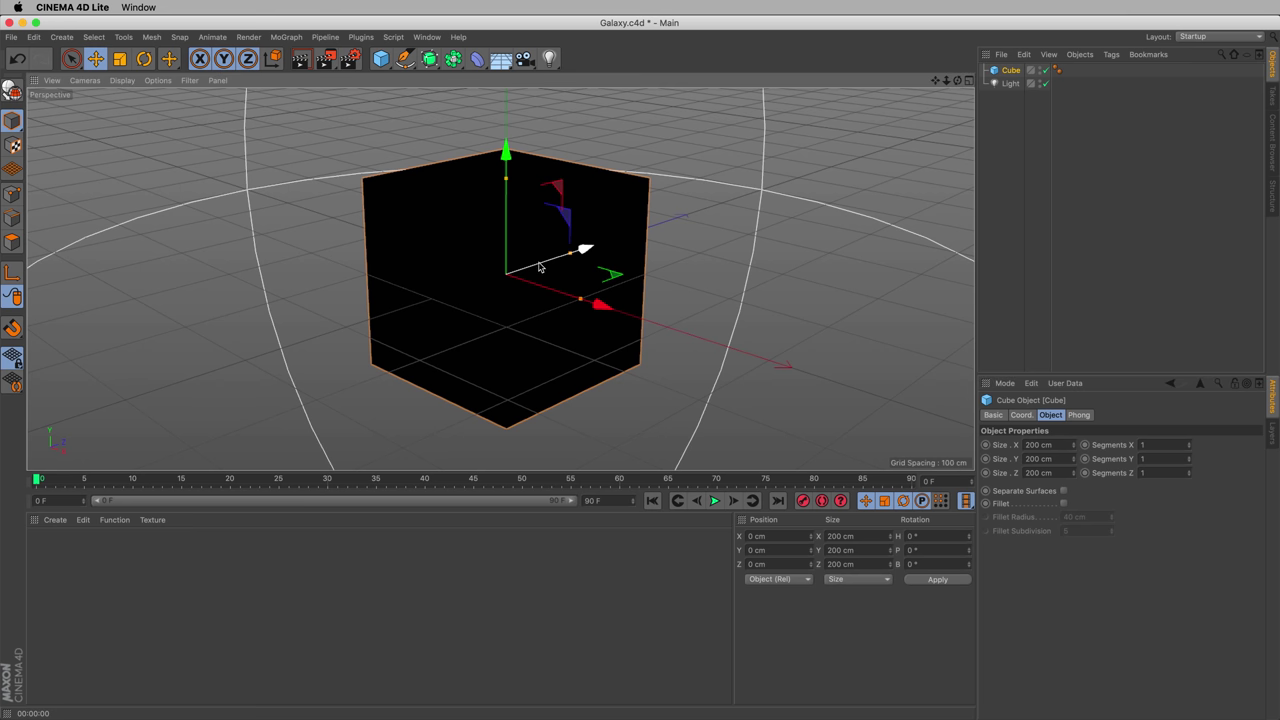
{"action": "left_click_drag", "start_coordinate": [538, 267], "coordinate": [737, 281]}
{"action": "key", "text": "super+r"}
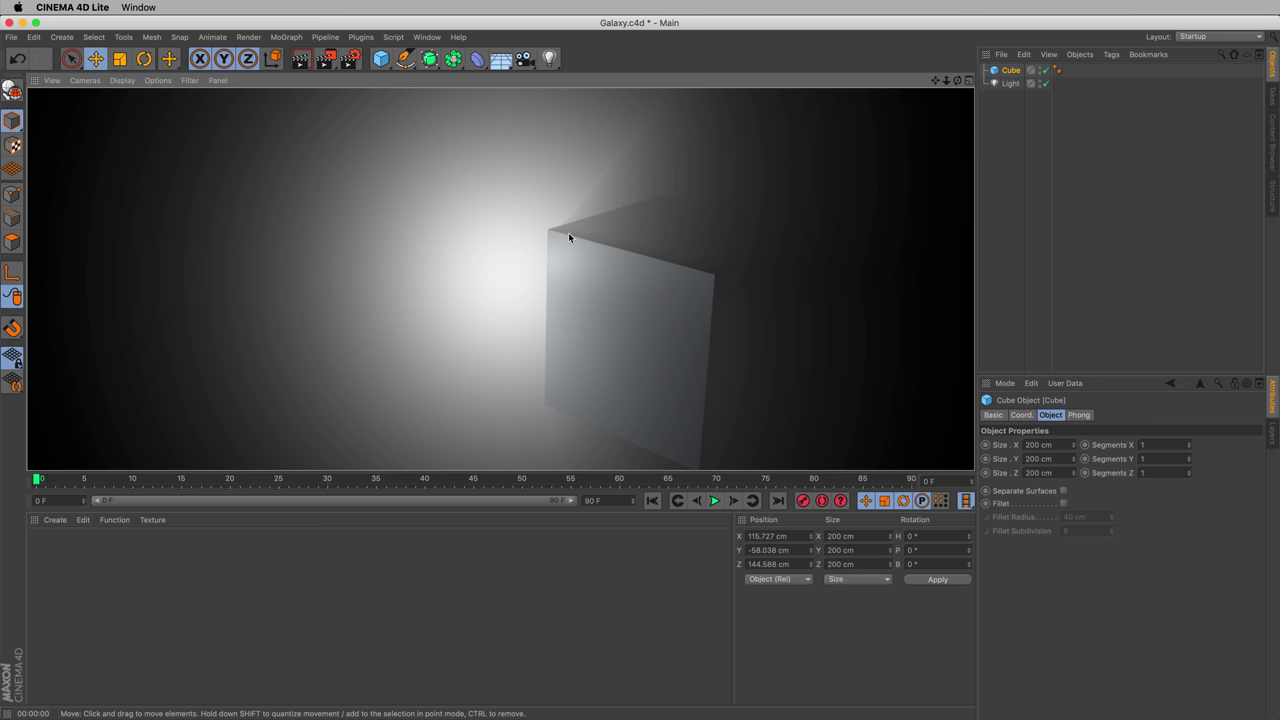
{"action": "left_click", "coordinate": [649, 313]}
{"action": "key", "text": "Delete"}
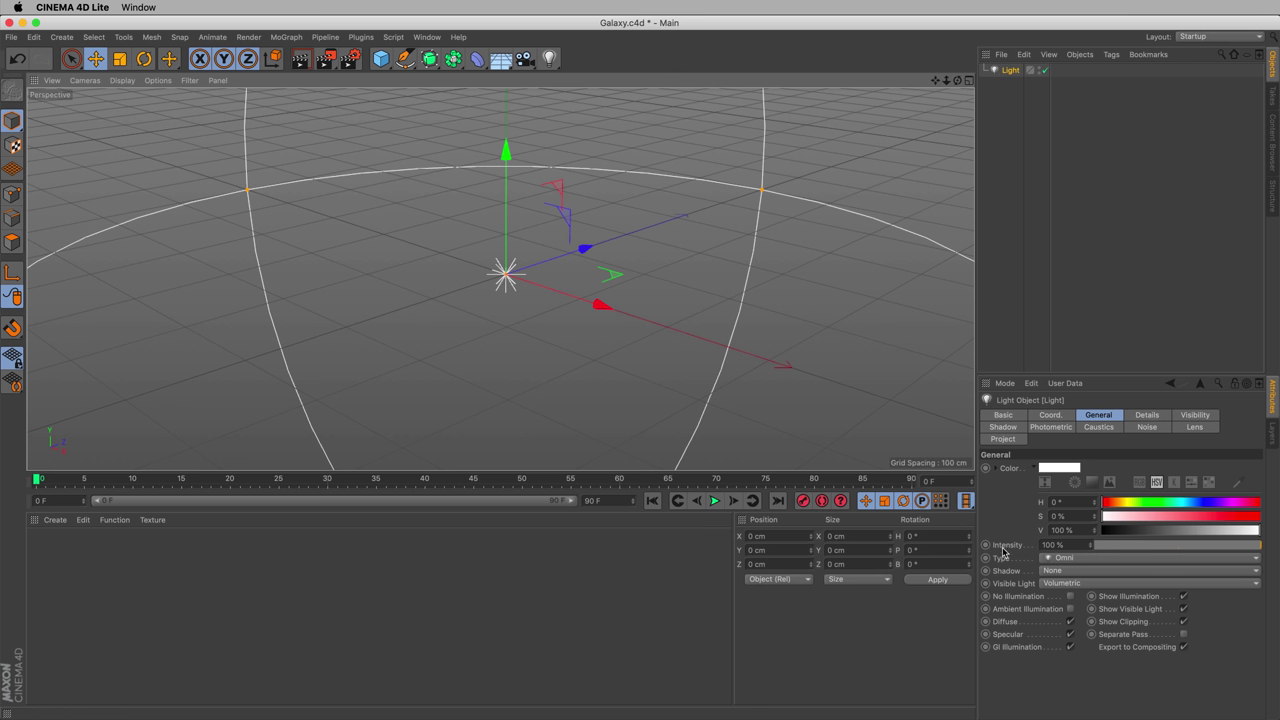
Set Visible Light to None and, after trying Wideangle and Hi-8, apply the Star 2 glow
{"action": "left_click", "coordinate": [1066, 583]}
{"action": "left_click", "coordinate": [1073, 594]}
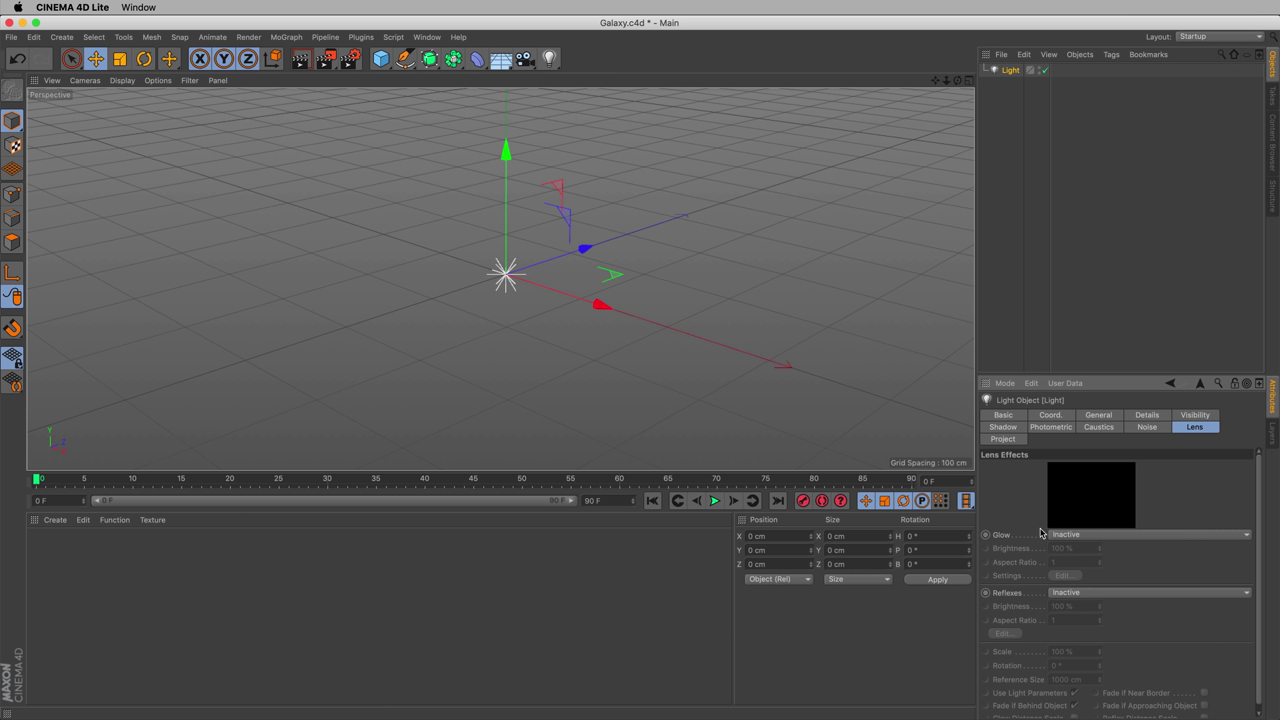
{"action": "left_click", "coordinate": [1084, 536]}
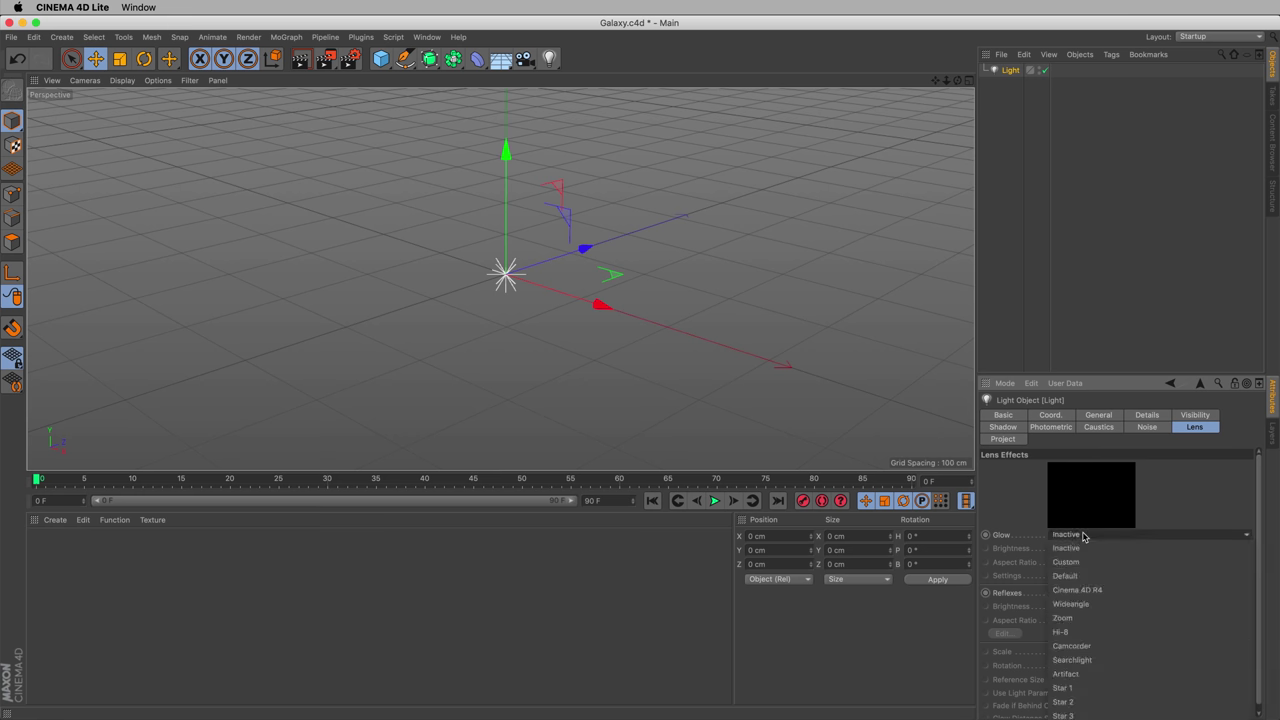
{"action": "left_click", "coordinate": [1100, 605]}
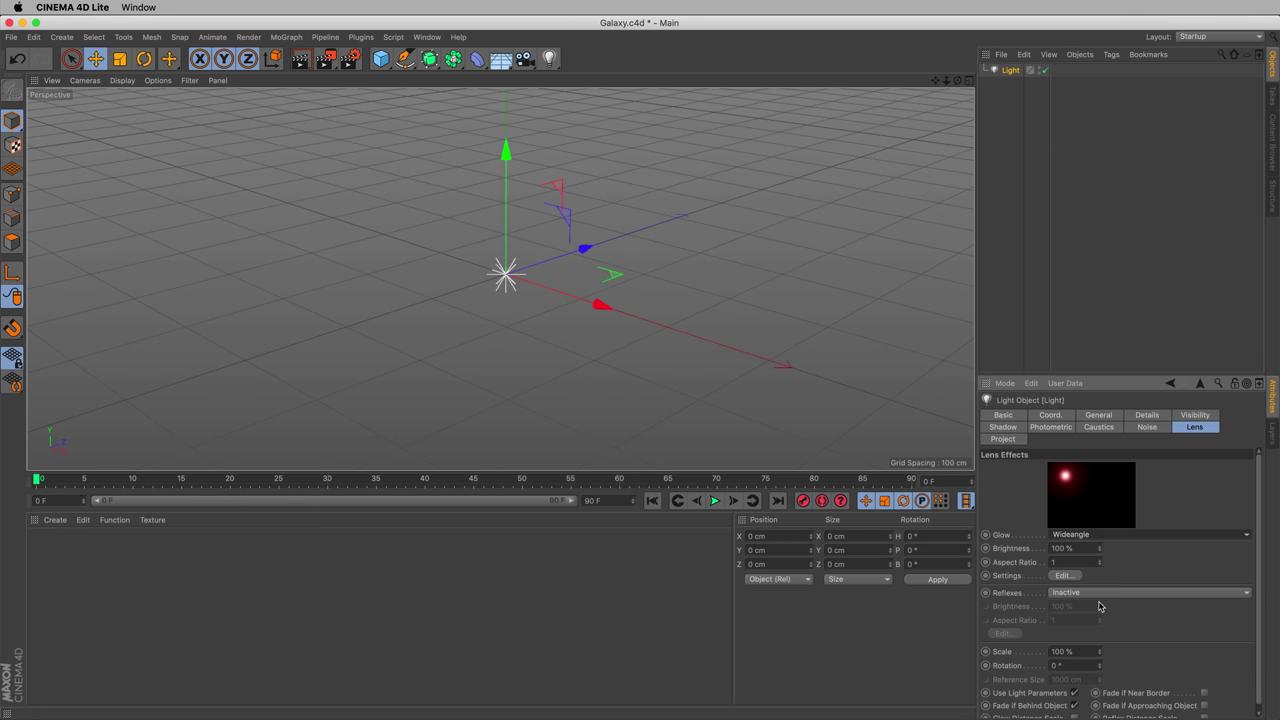
{"action": "left_click", "coordinate": [1122, 537]}
{"action": "left_click", "coordinate": [1114, 630]}
{"action": "left_click", "coordinate": [1127, 541]}
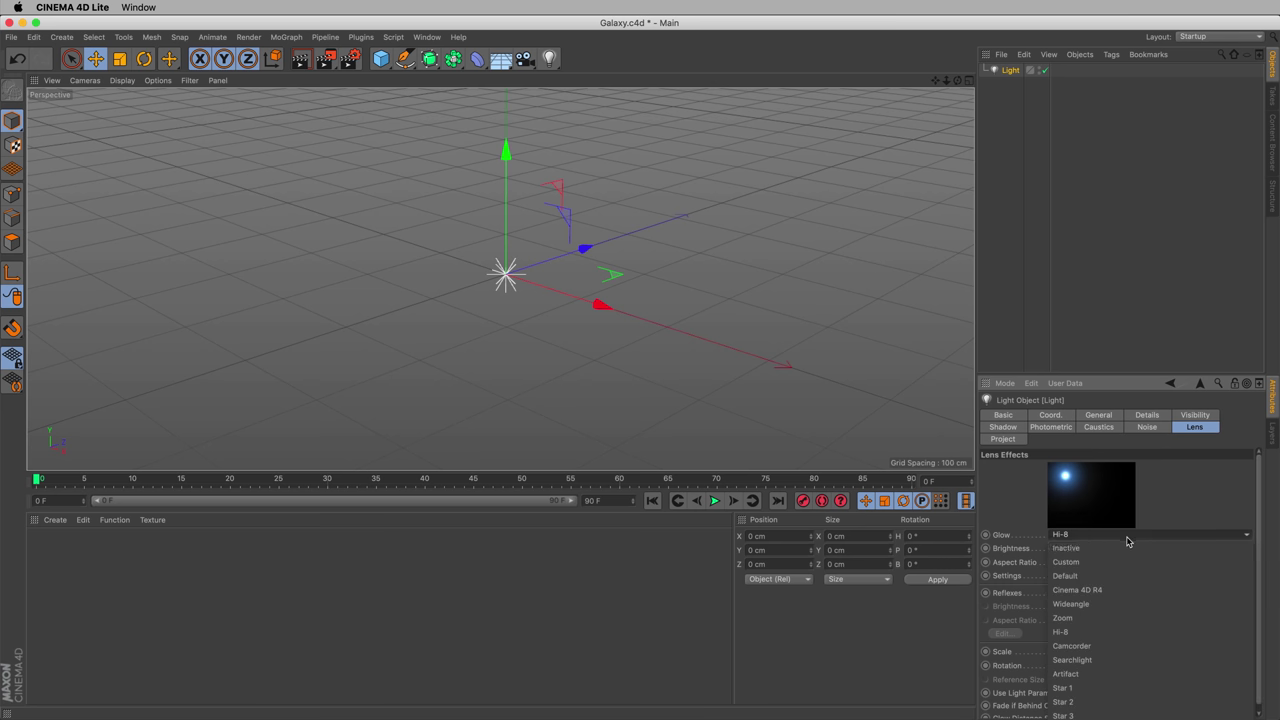
{"action": "left_click", "coordinate": [1138, 702]}
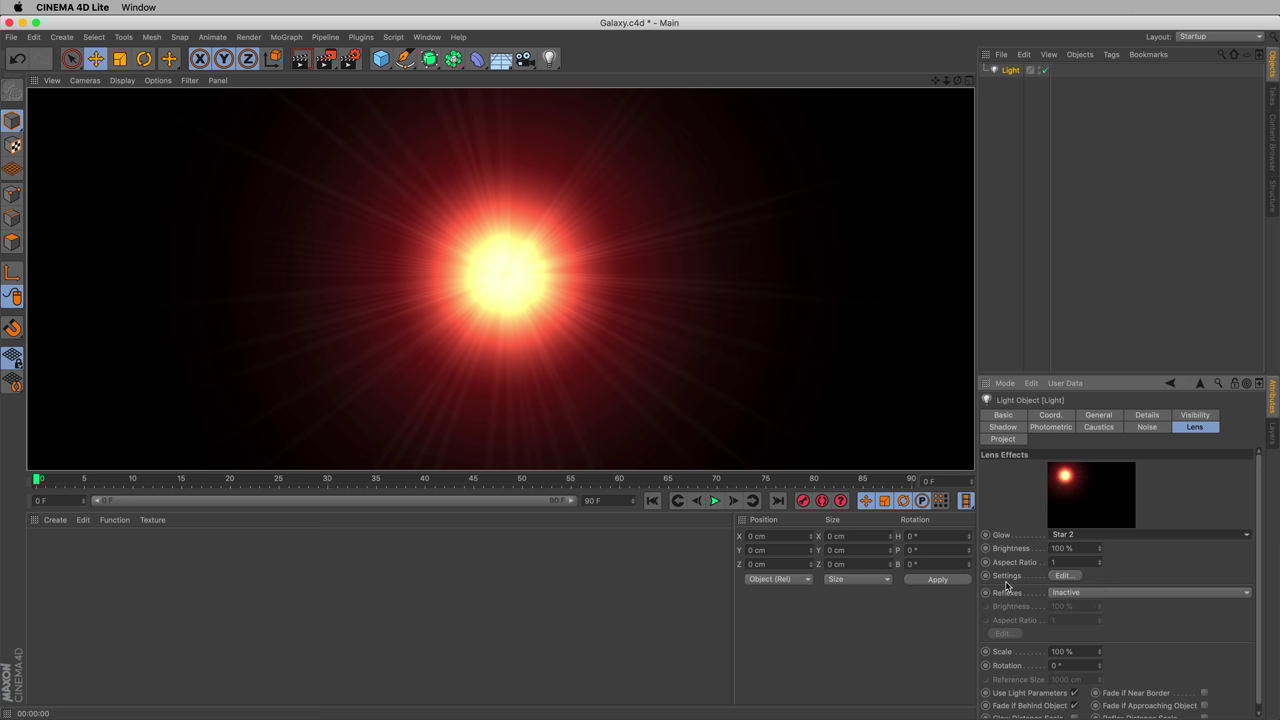
In the Glow Editor, change glow Element 1's colour to a deep blue
{"action": "left_click", "coordinate": [1063, 576]}
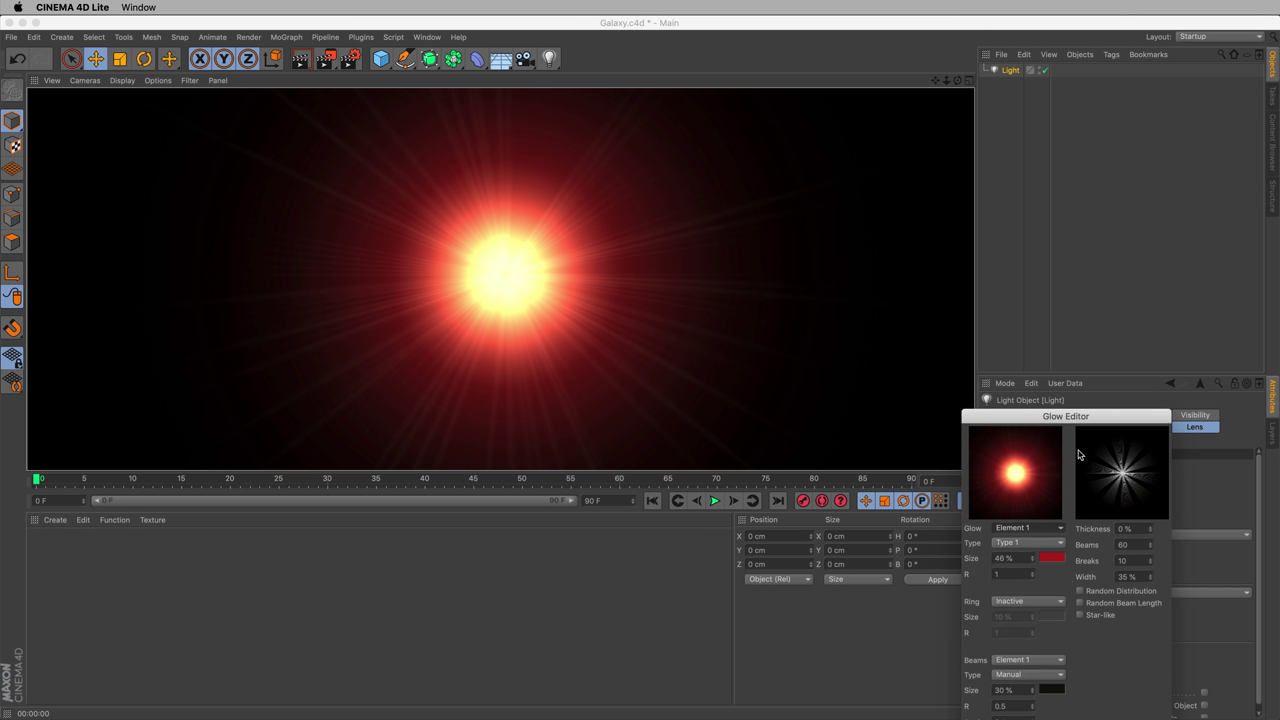
{"action": "left_click_drag", "start_coordinate": [1093, 423], "coordinate": [889, 283]}
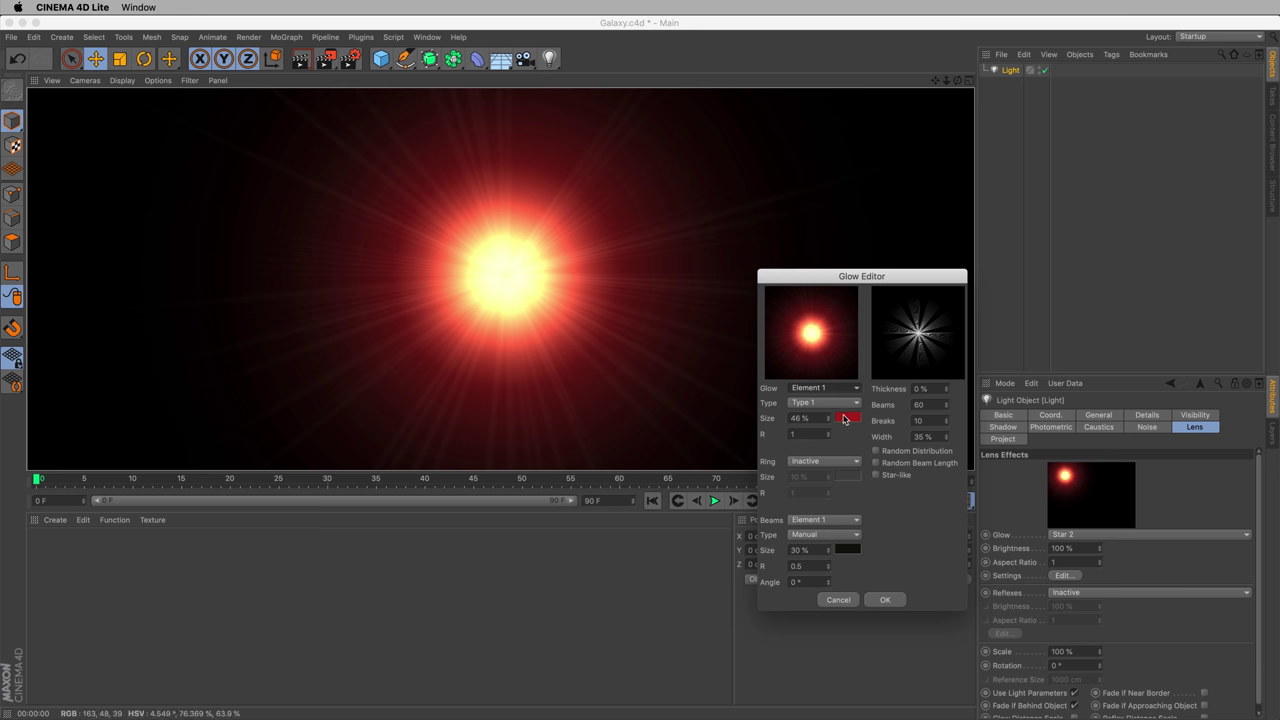
{"action": "left_click", "coordinate": [848, 417]}
{"action": "left_click", "coordinate": [884, 414]}
{"action": "left_click_drag", "start_coordinate": [884, 412], "coordinate": [889, 413]}
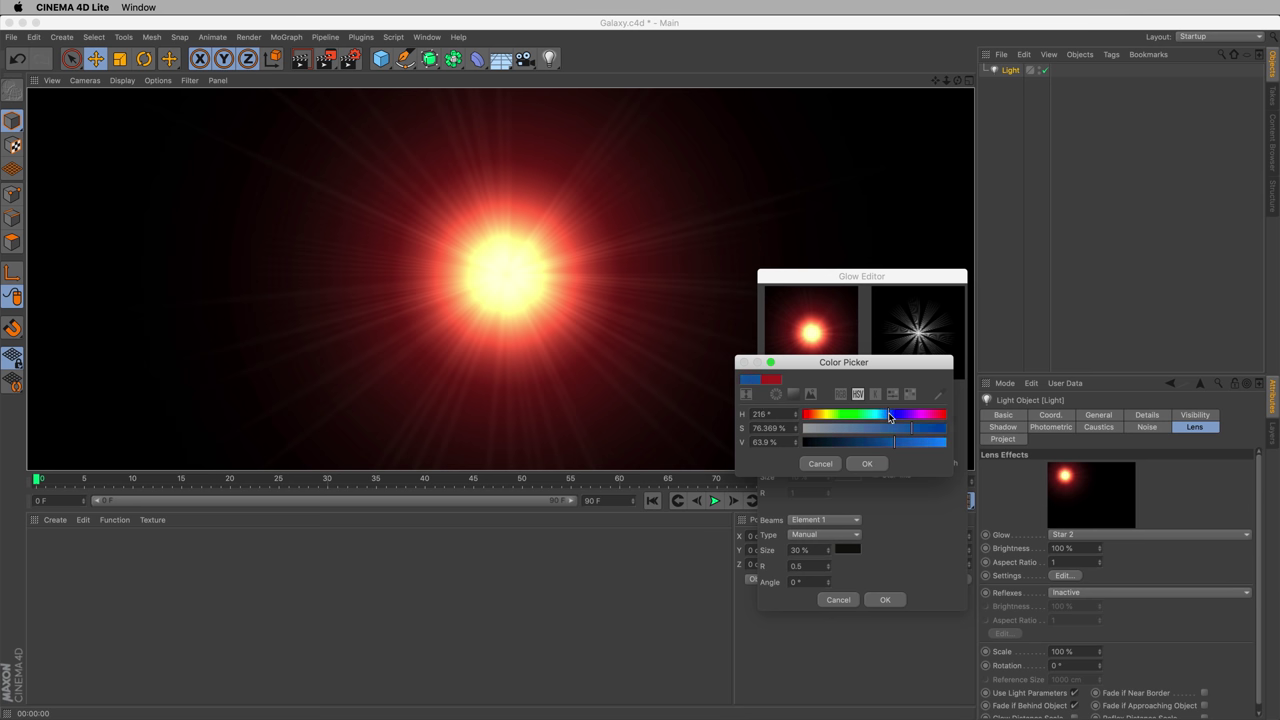
{"action": "left_click", "coordinate": [868, 464]}
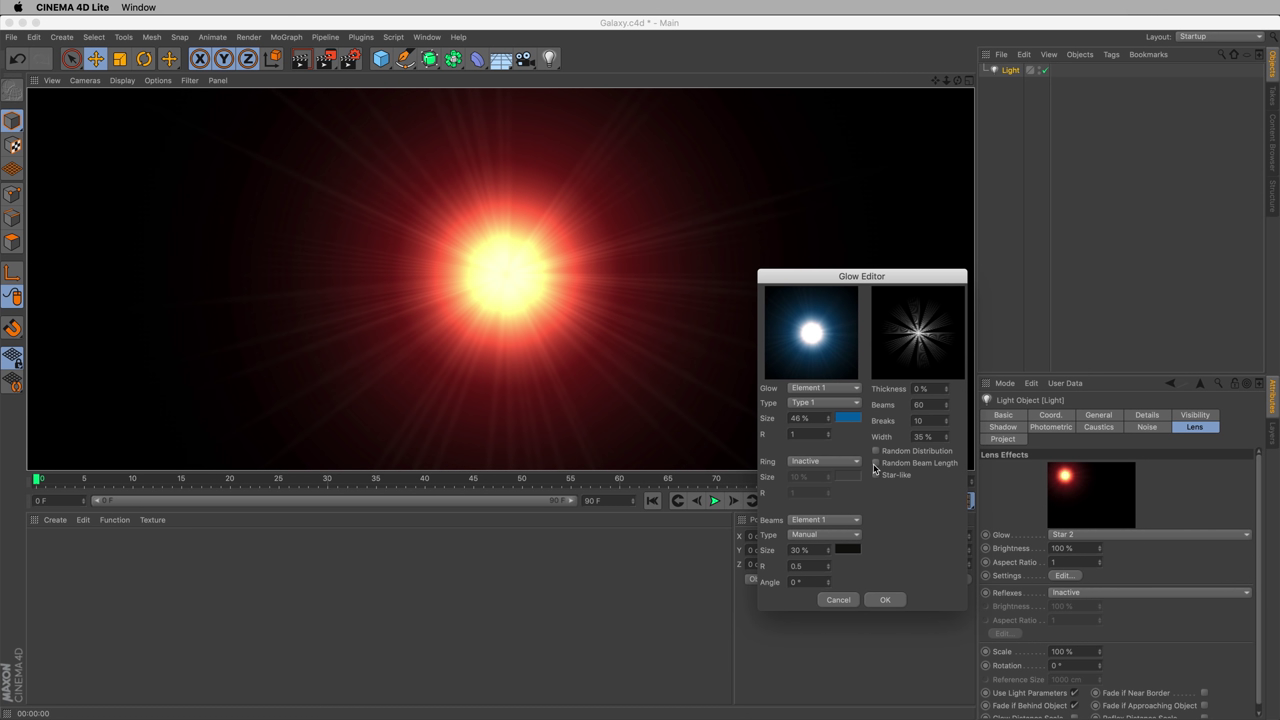
Change glow Element 3's colour to a fully saturated red and apply the glow settings
{"action": "left_click", "coordinate": [847, 390]}
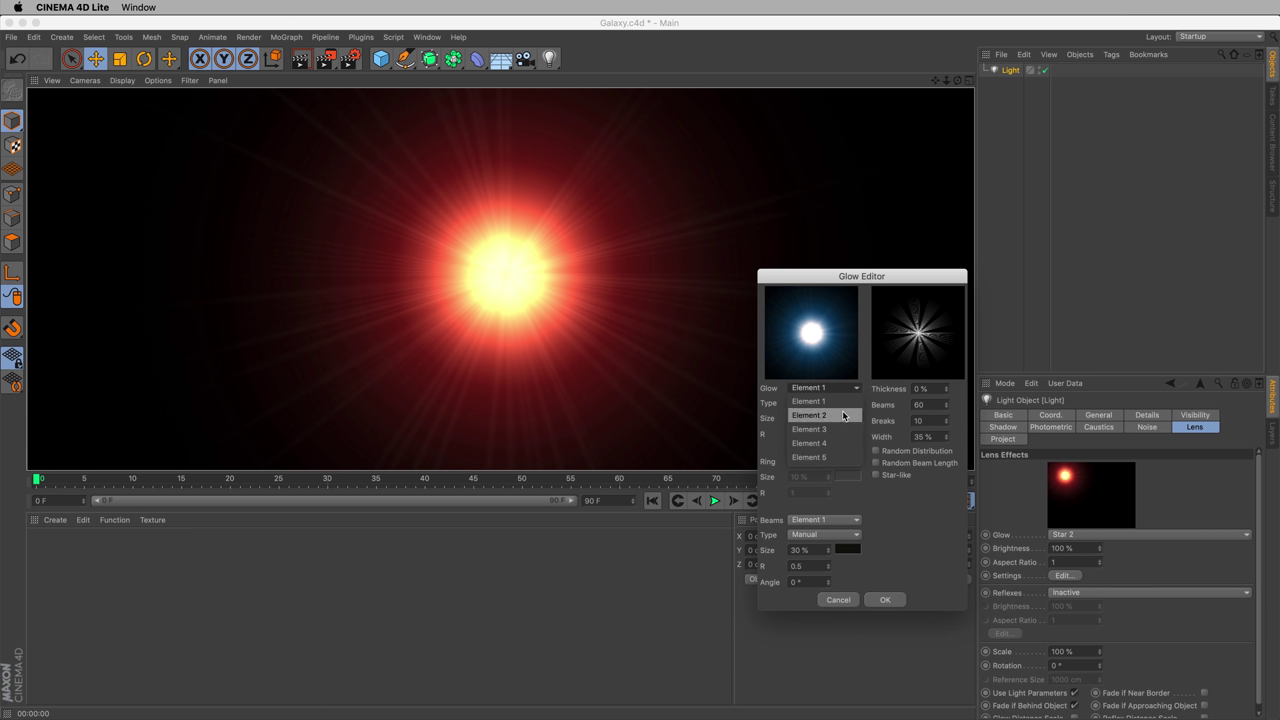
{"action": "left_click", "coordinate": [842, 414]}
{"action": "left_click", "coordinate": [838, 389]}
{"action": "left_click", "coordinate": [836, 414]}
{"action": "left_click", "coordinate": [843, 420]}
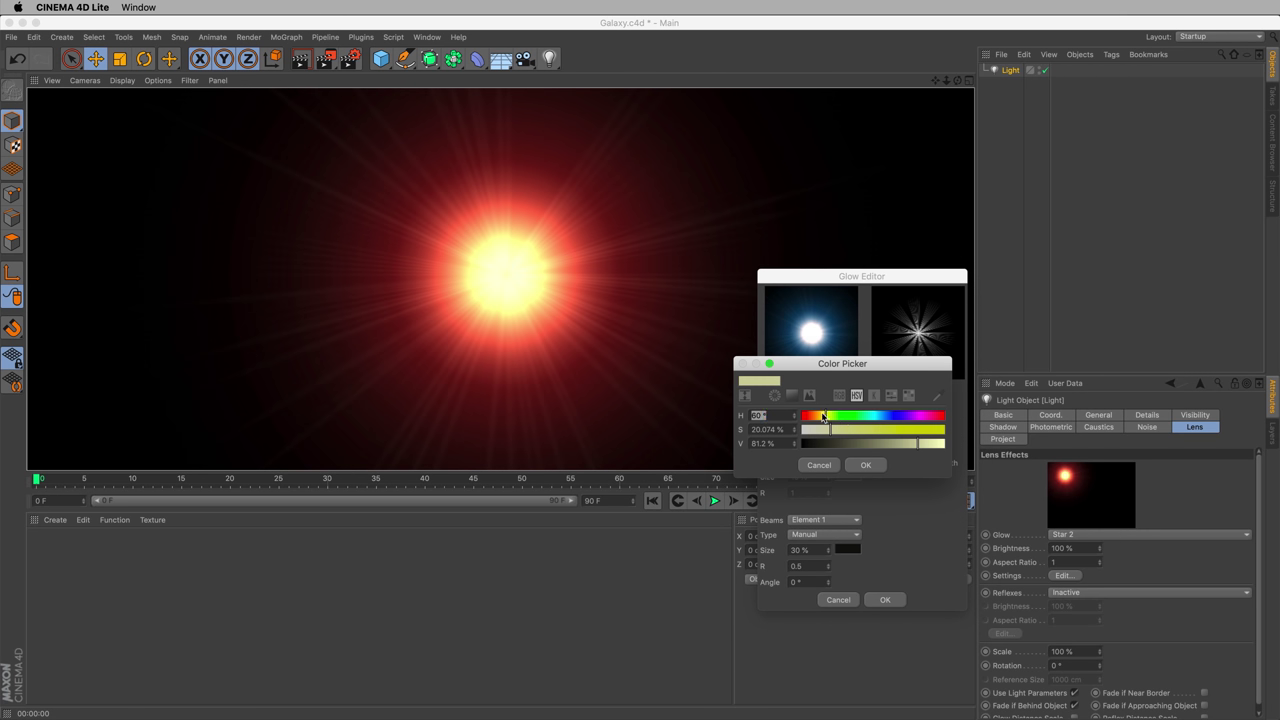
{"action": "left_click_drag", "start_coordinate": [823, 416], "coordinate": [814, 416]}
{"action": "left_click_drag", "start_coordinate": [903, 429], "coordinate": [944, 444]}
{"action": "left_click", "coordinate": [874, 465]}
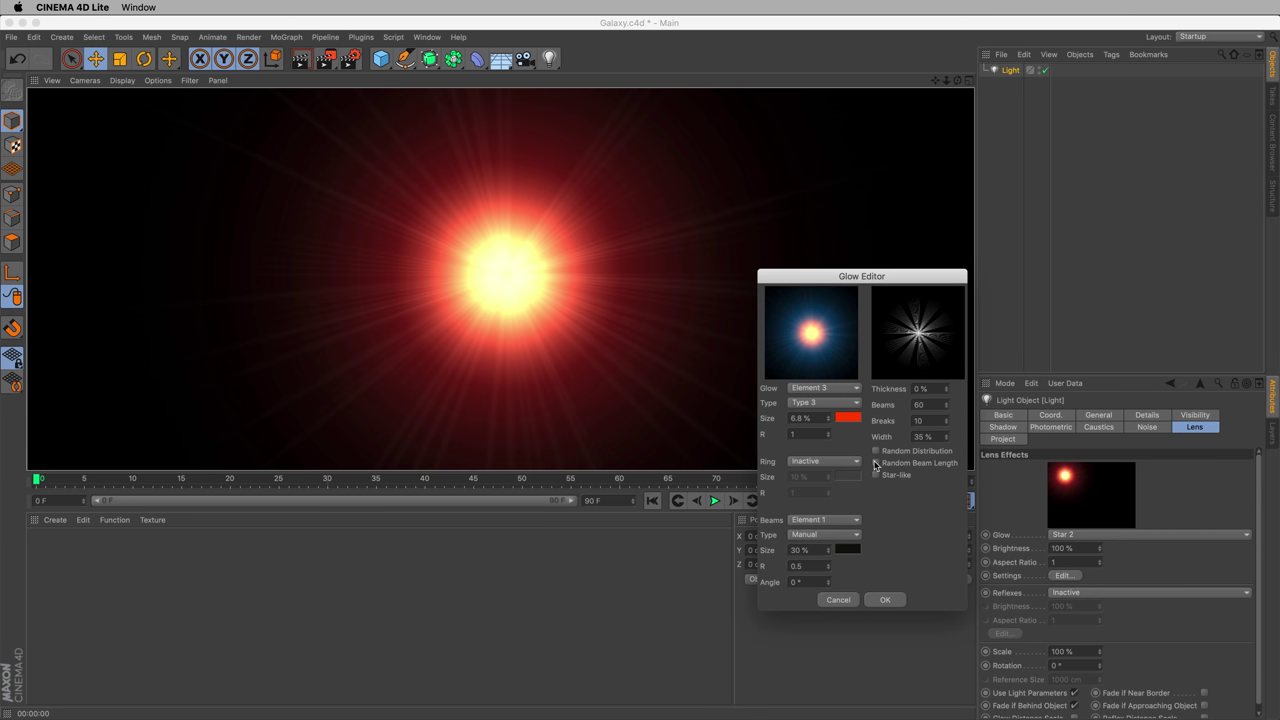
{"action": "left_click", "coordinate": [886, 600]}
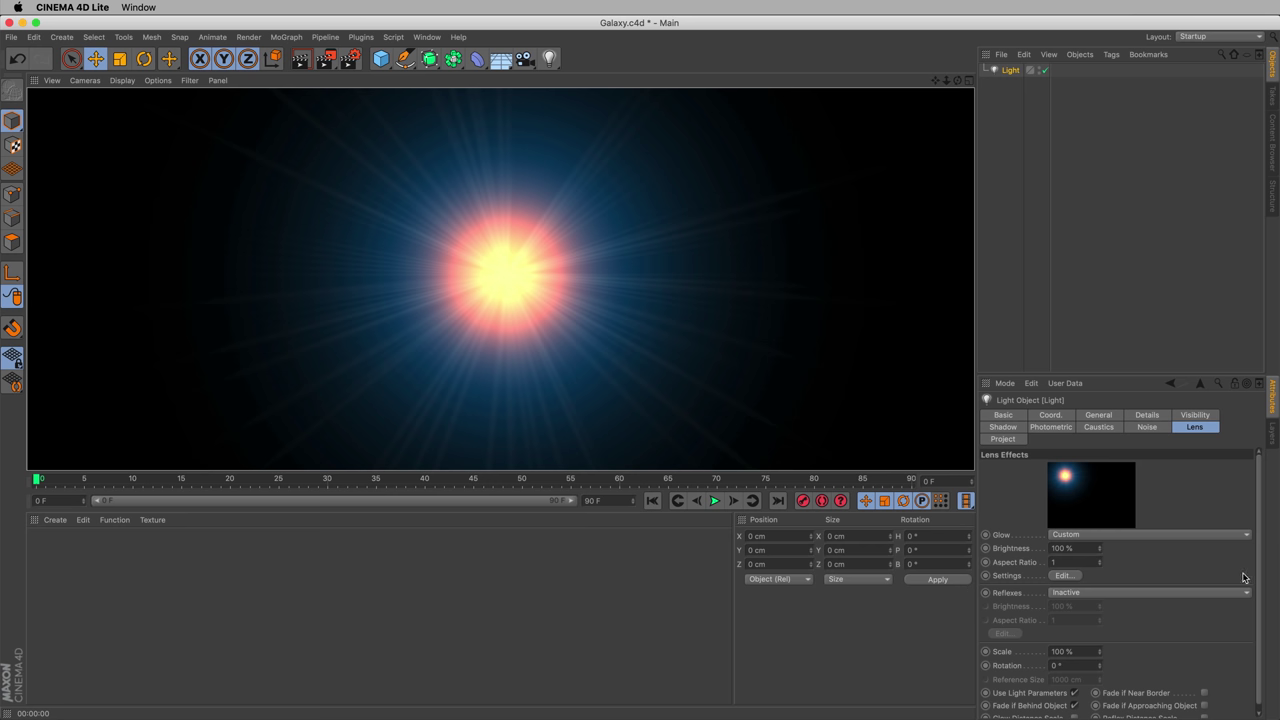
Set the lens effect scale to 5 %, enable Glow Distance Scale, and render a preview
{"action": "scroll", "coordinate": [1176, 646], "scroll_direction": "down", "scroll_amount": 1}
{"action": "left_click_drag", "start_coordinate": [1080, 648], "coordinate": [1037, 646]}
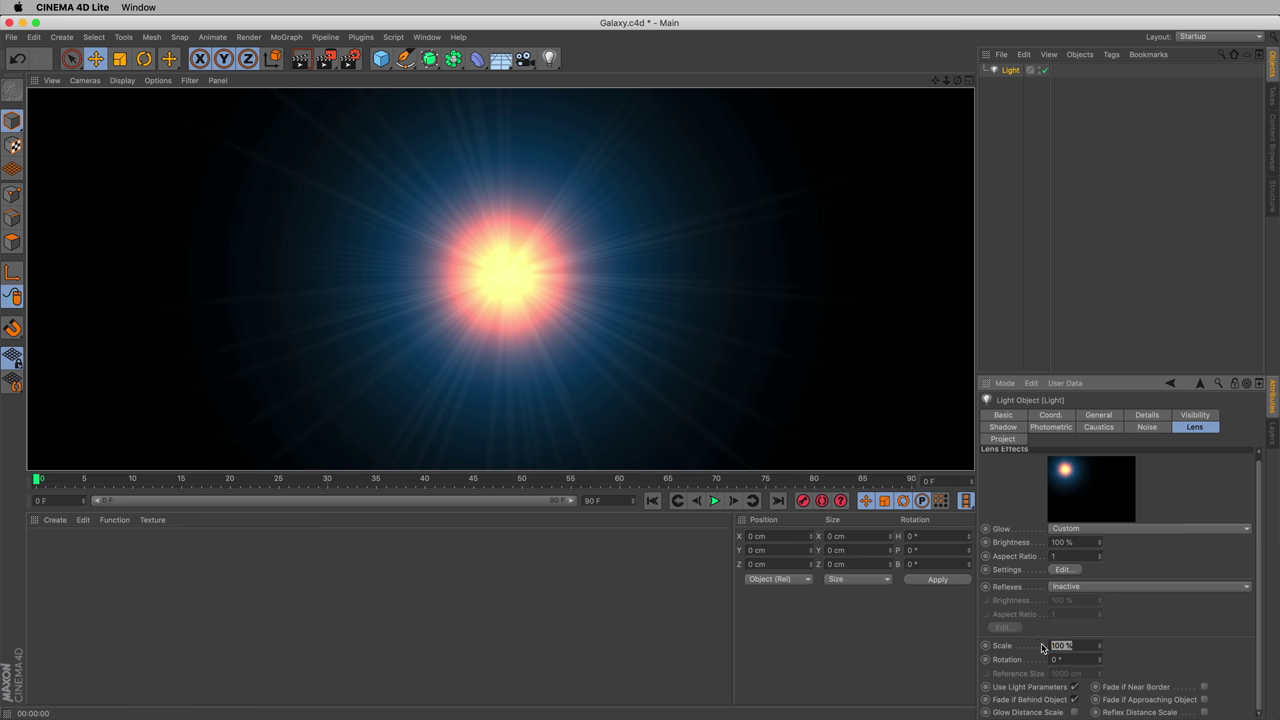
{"action": "type", "text": "5"}
{"action": "key", "text": "Return"}
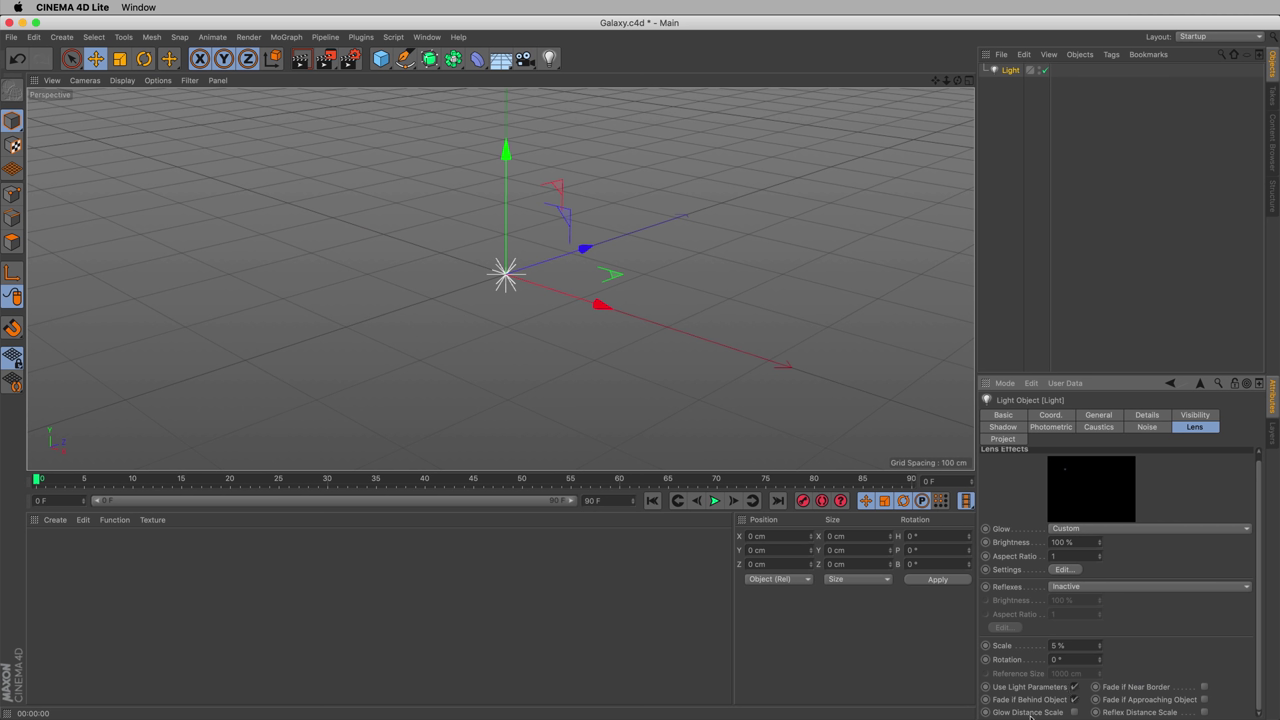
{"action": "left_click", "coordinate": [1075, 712]}
{"action": "key", "text": "super+r"}
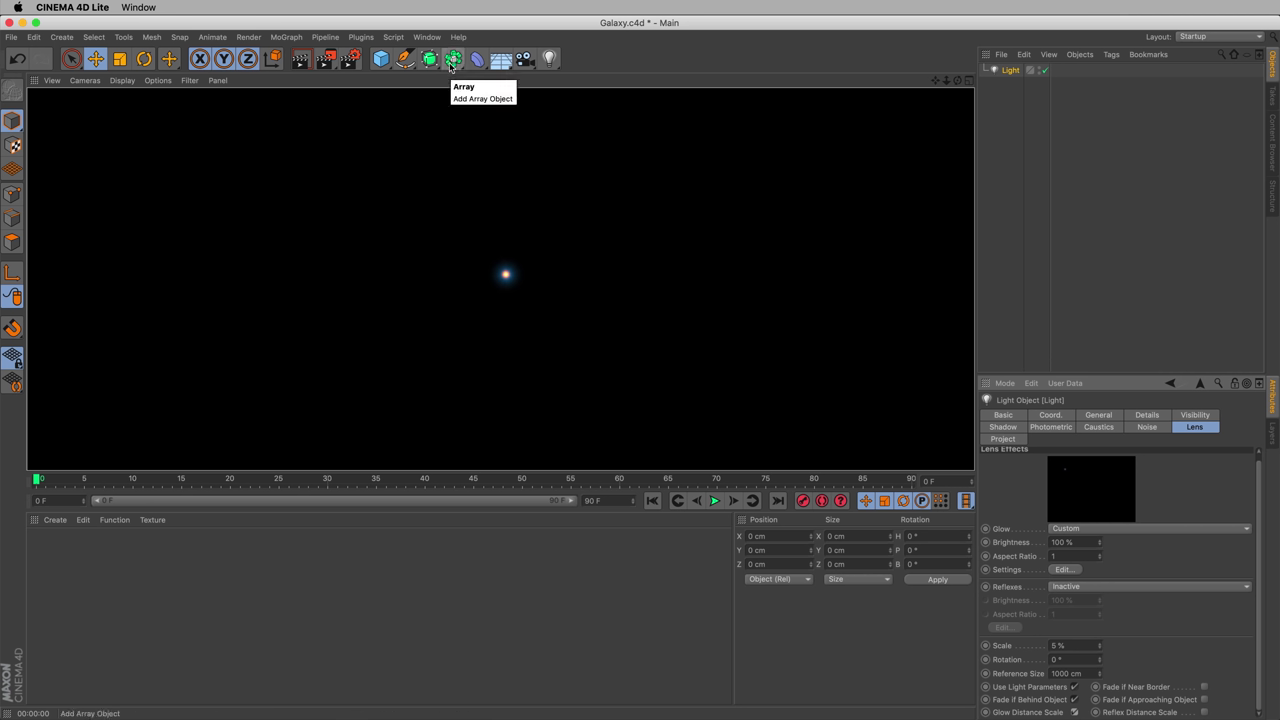
Add an Array object, nest the Light inside it, and set the Array to 700 copies
{"action": "left_click", "coordinate": [452, 60]}
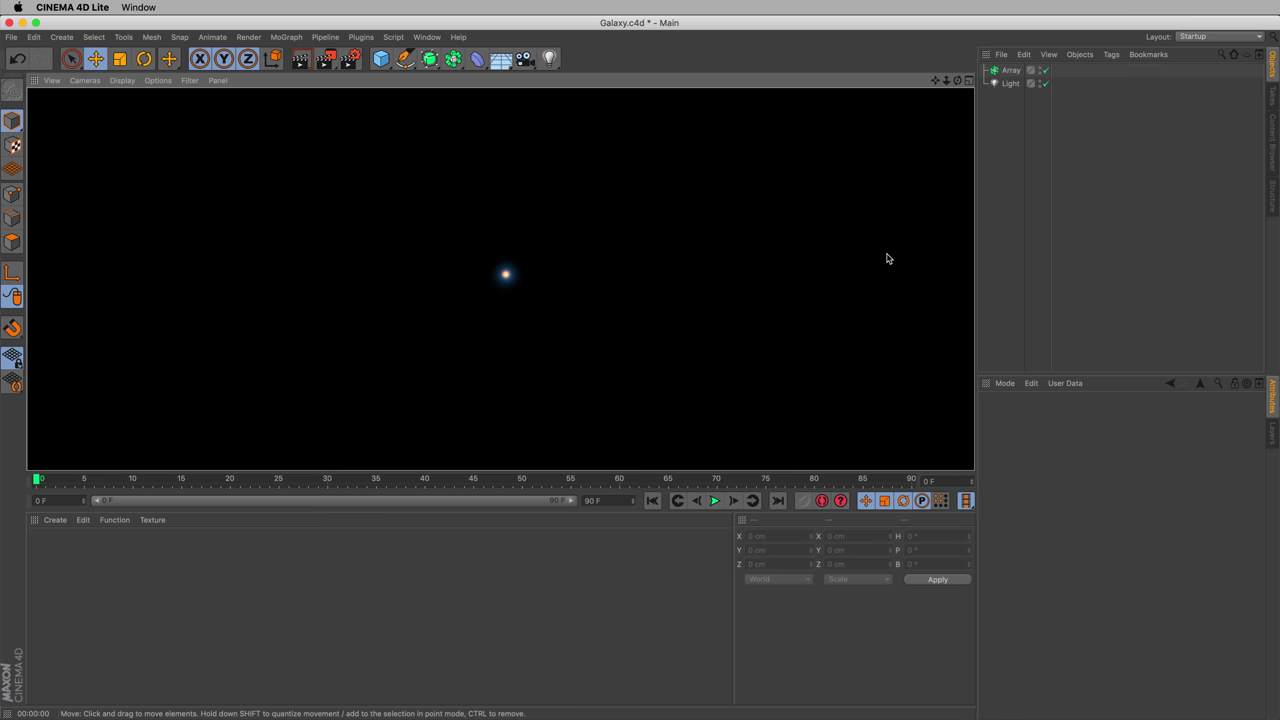
{"action": "left_click", "coordinate": [1010, 84]}
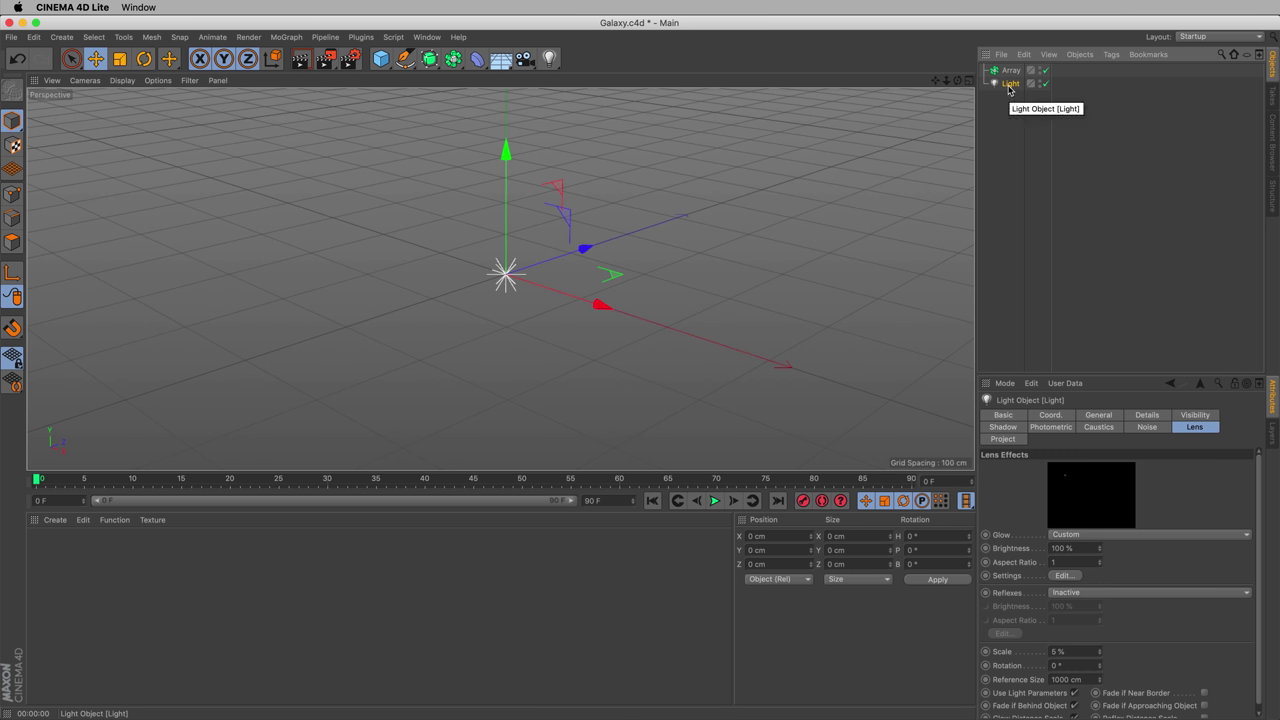
{"action": "left_click_drag", "start_coordinate": [1009, 88], "coordinate": [1011, 74]}
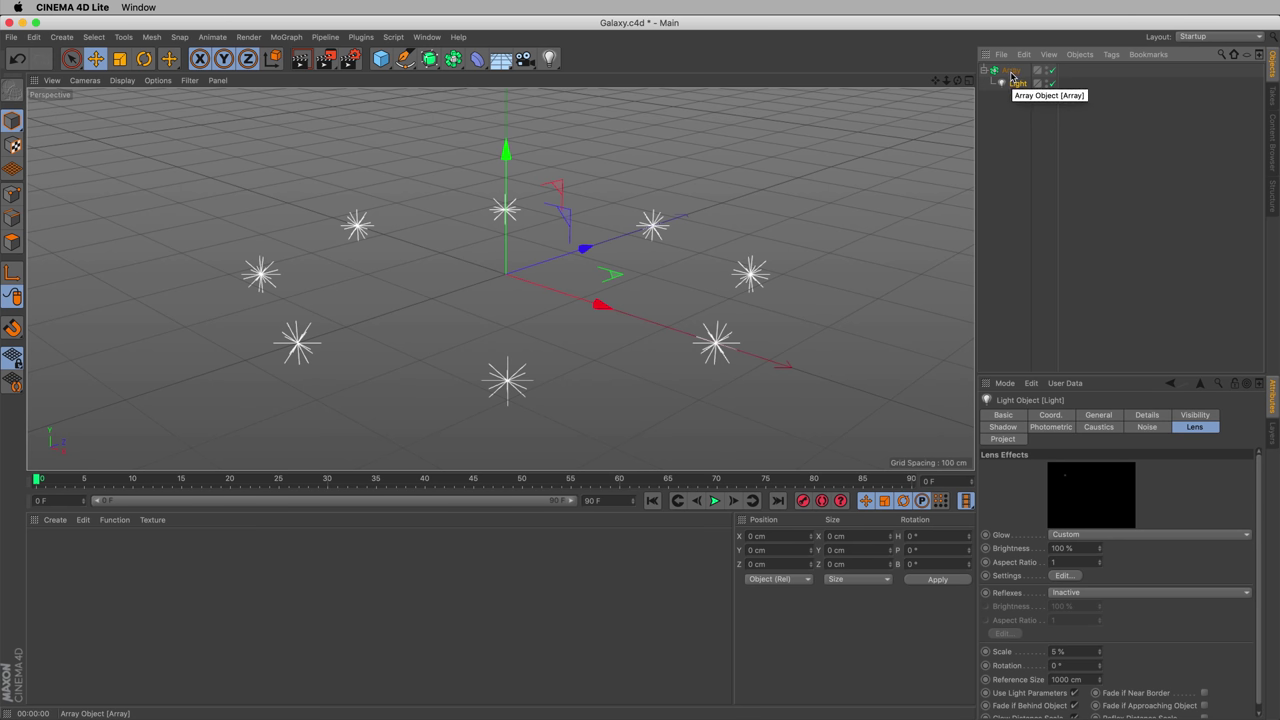
{"action": "left_click", "coordinate": [1011, 71]}
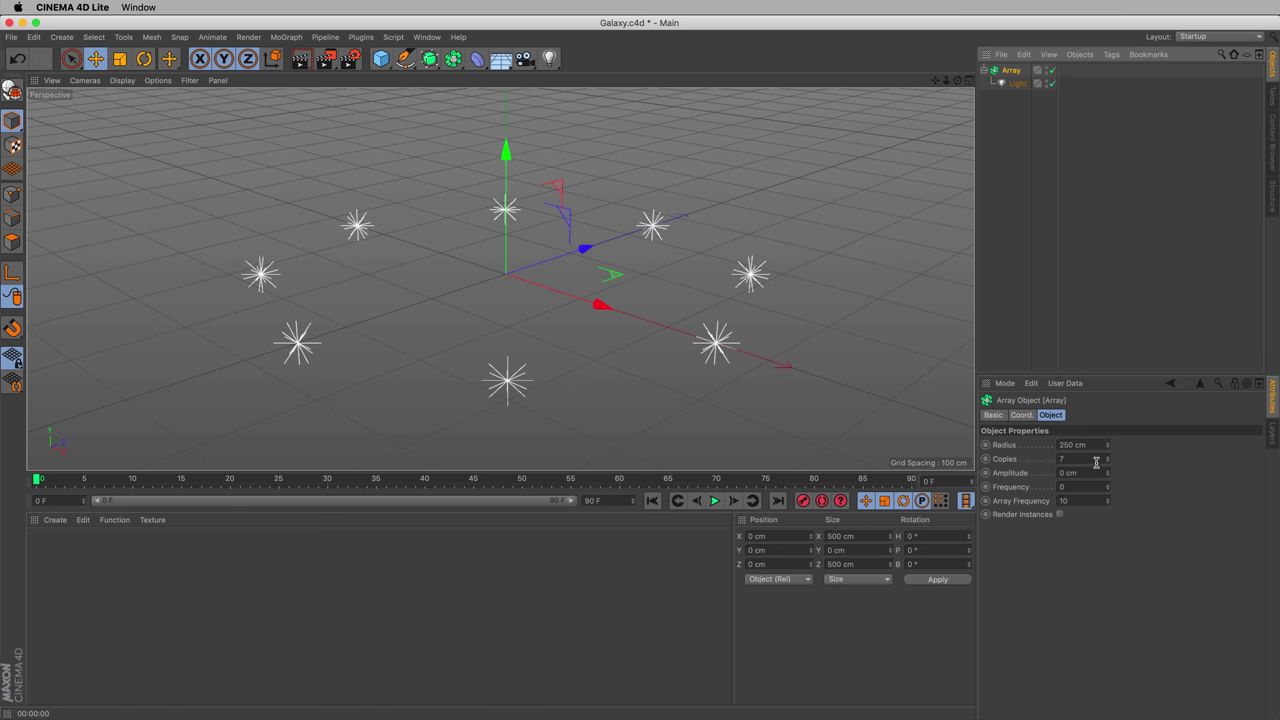
{"action": "left_click", "coordinate": [1096, 462]}
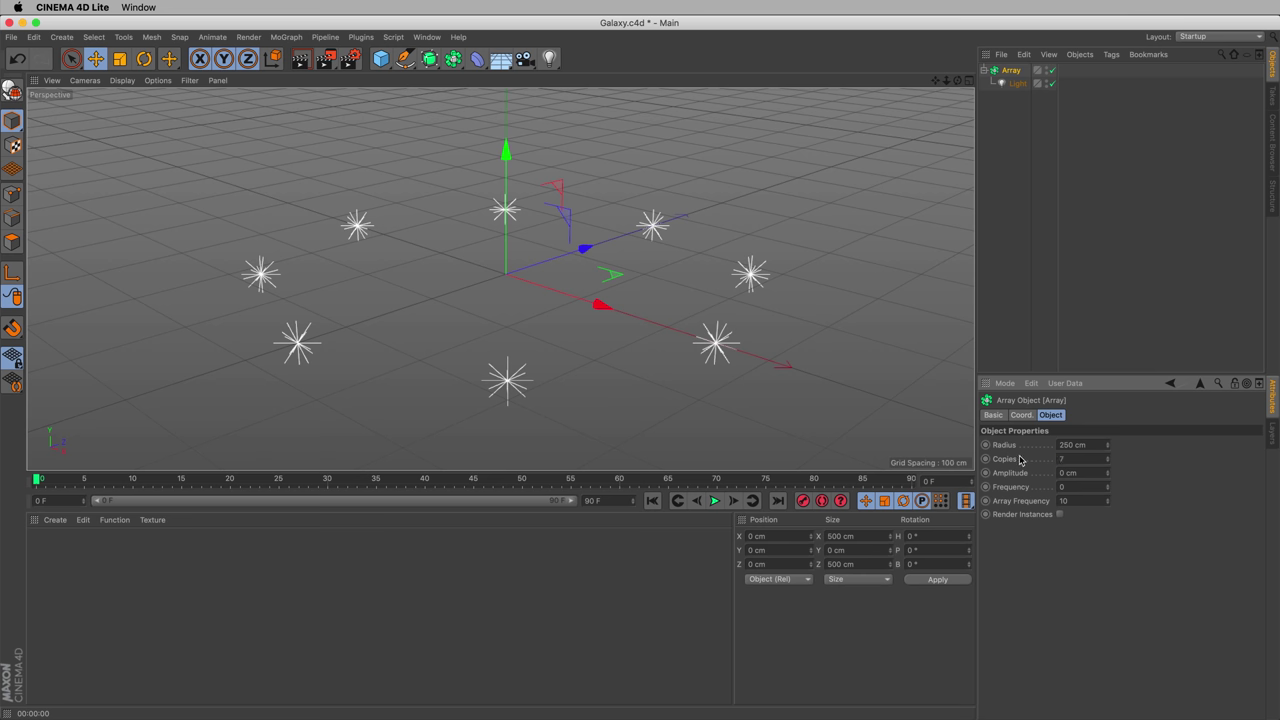
{"action": "key", "text": "Return"}
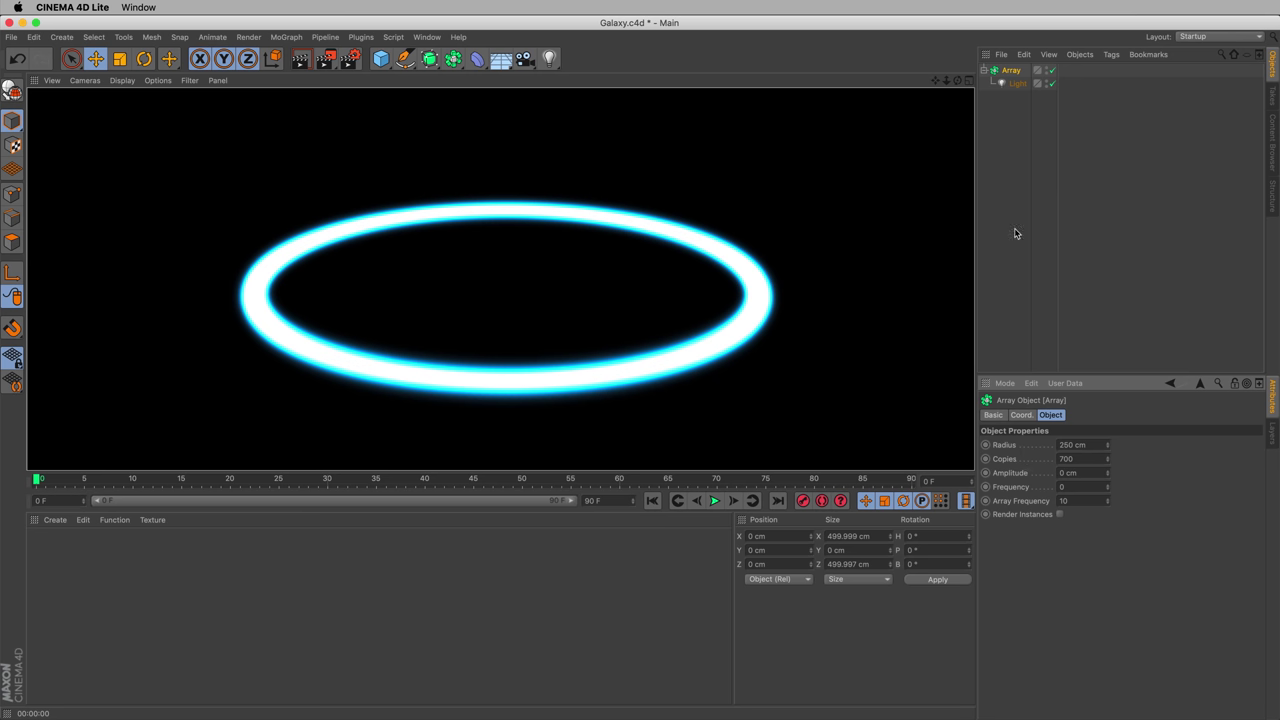
Bake the Array with Current State to Object and expand the resulting group of lights
{"action": "left_click", "coordinate": [1010, 72]}
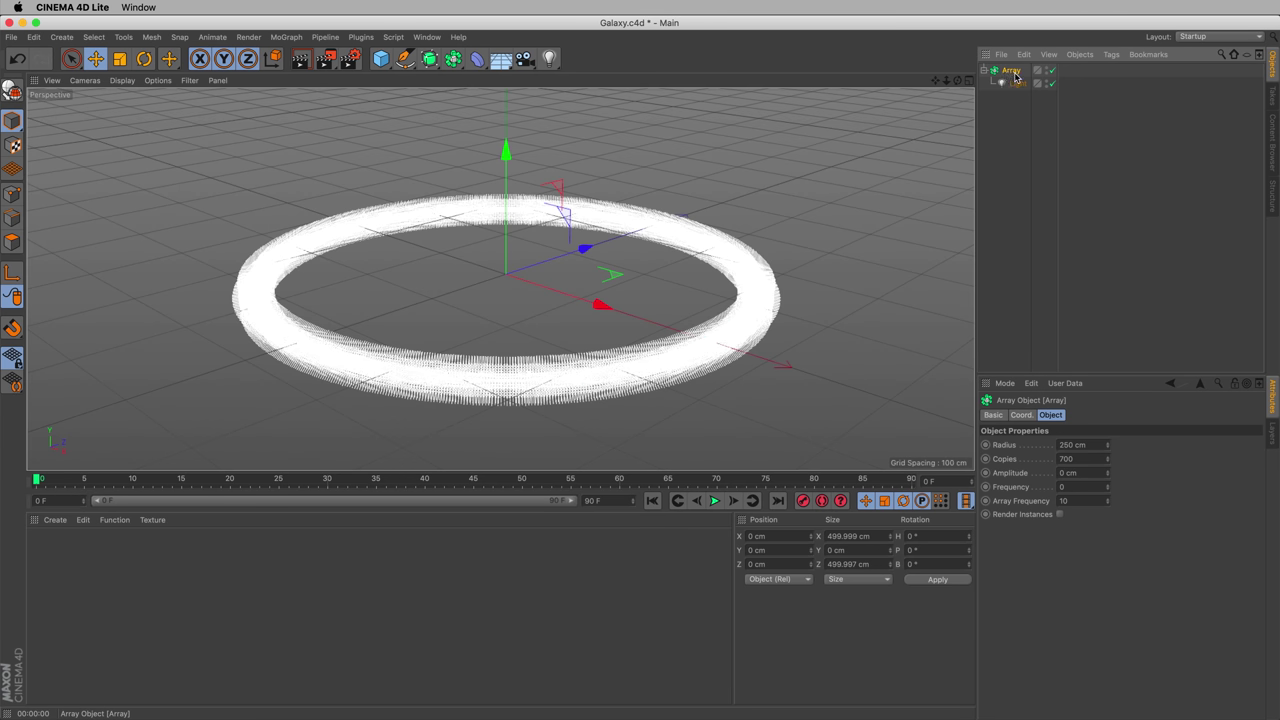
{"action": "right_click", "coordinate": [1015, 77]}
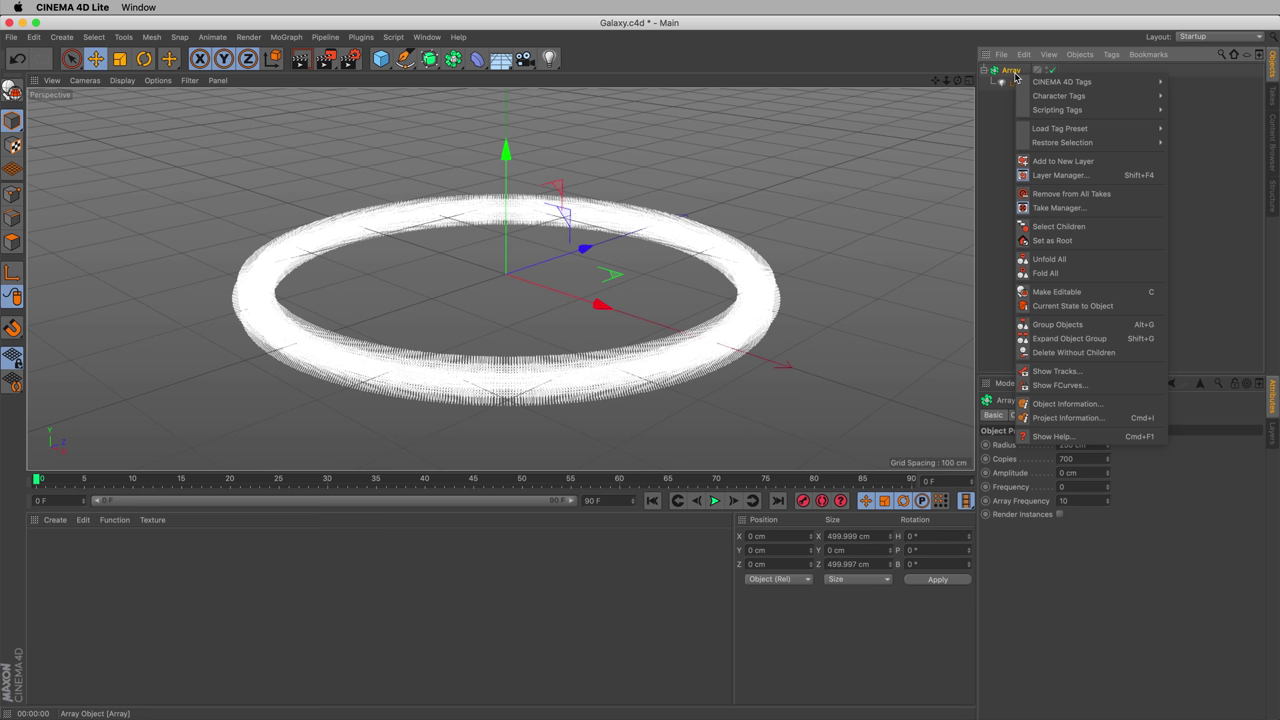
{"action": "left_click", "coordinate": [1117, 309]}
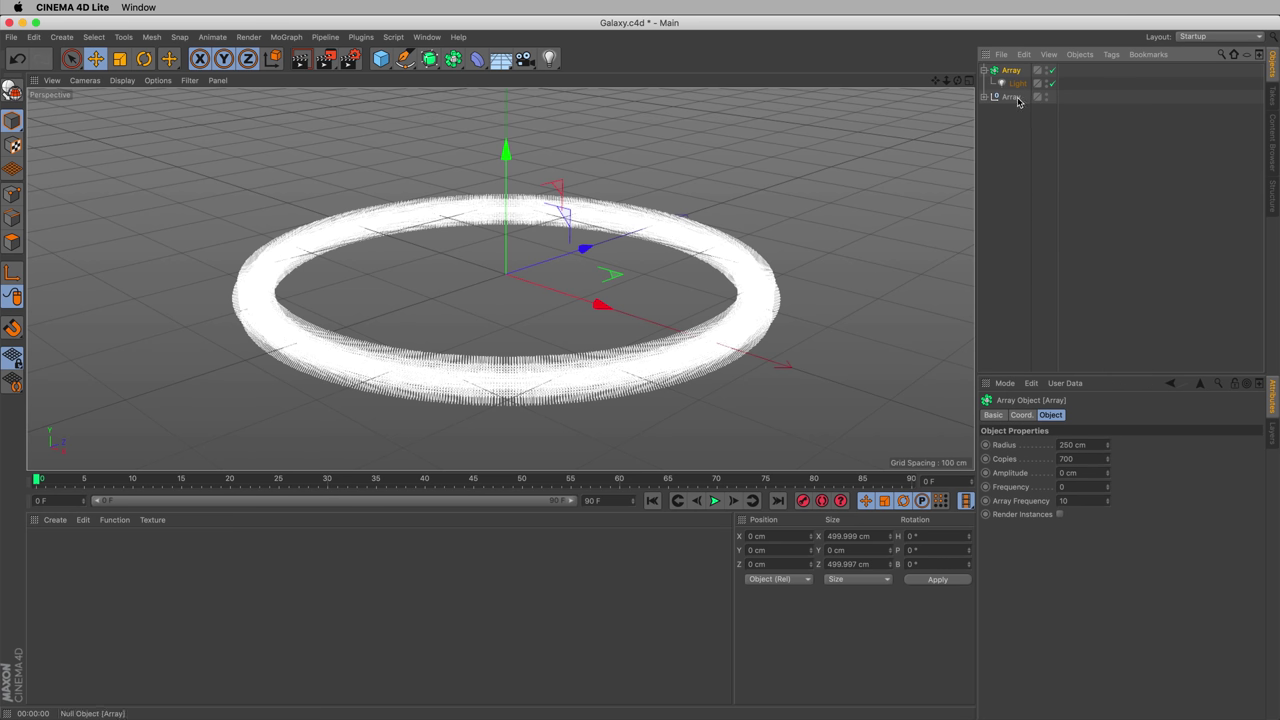
{"action": "left_click", "coordinate": [984, 97]}
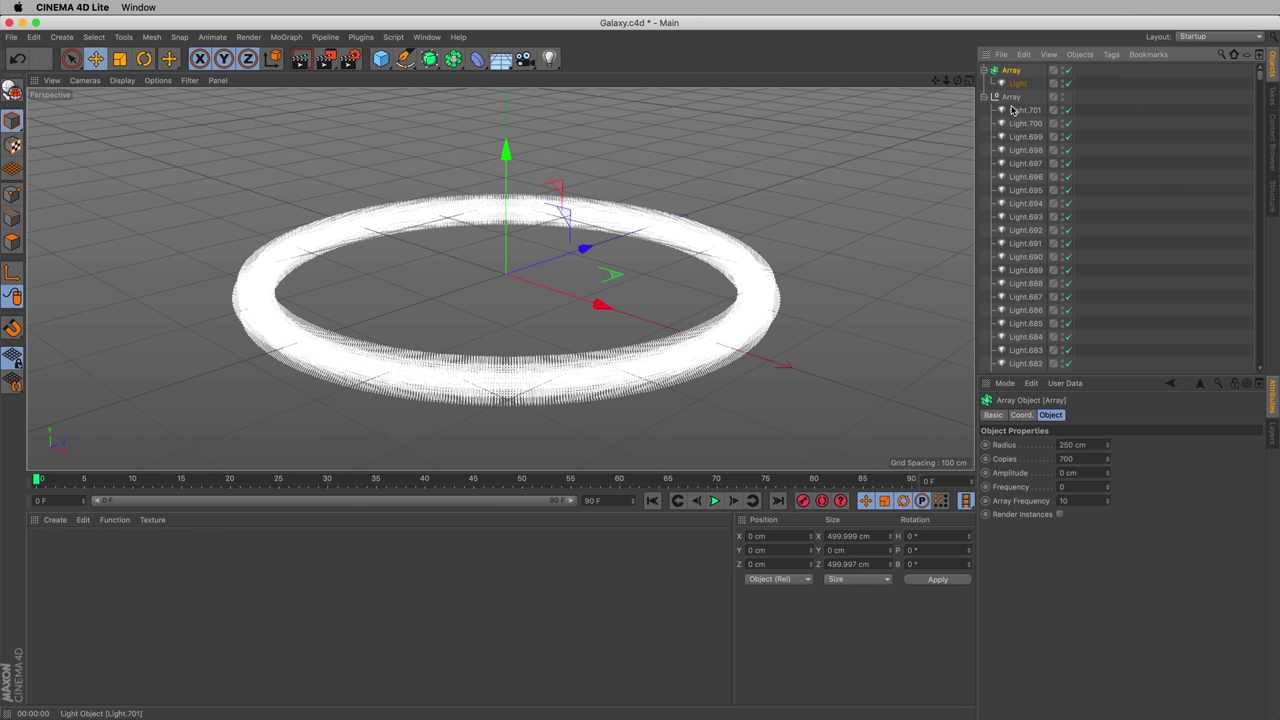
{"action": "left_click", "coordinate": [1020, 110]}
{"action": "scroll", "coordinate": [1018, 126], "scroll_direction": "down", "scroll_amount": 20}
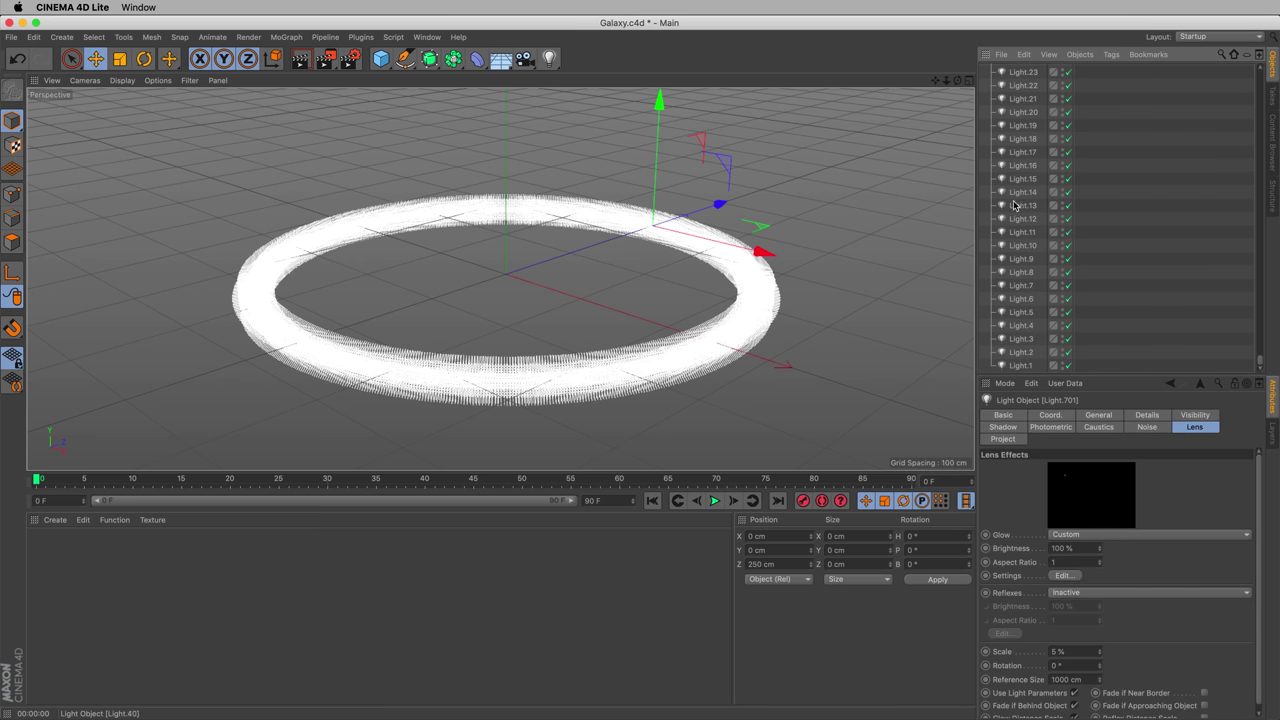
{"action": "scroll", "coordinate": [1022, 254], "scroll_direction": "up", "scroll_amount": 20}
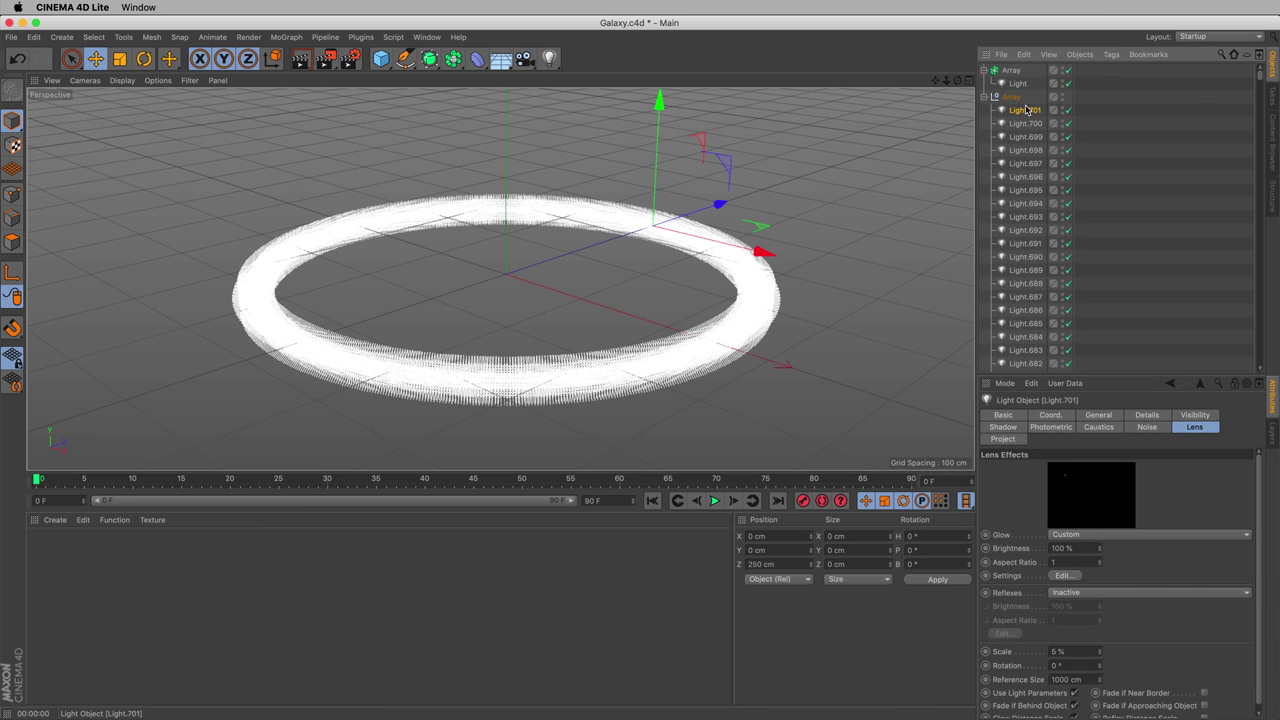
Disable the original Array, collapse it, and start renaming the baked group
{"action": "left_click", "coordinate": [1069, 71]}
{"action": "left_click", "coordinate": [984, 70]}
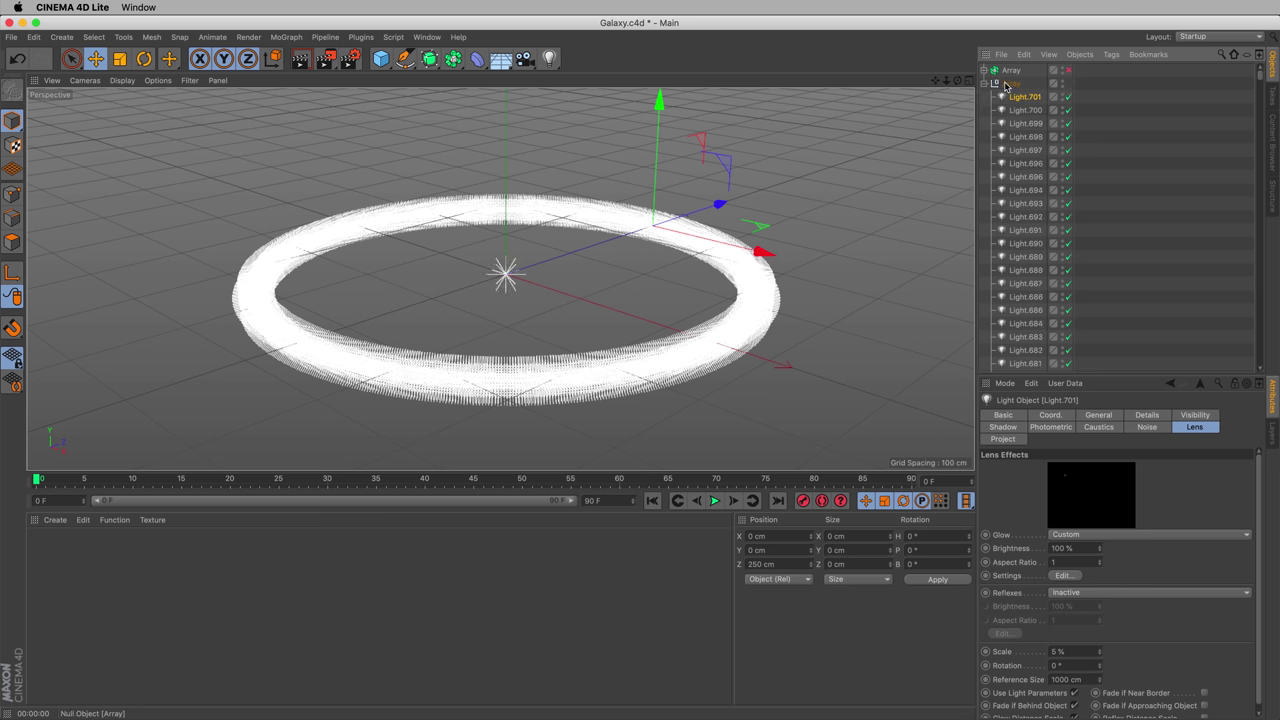
{"action": "left_click", "coordinate": [1008, 84]}
{"action": "double_click", "coordinate": [1008, 84]}
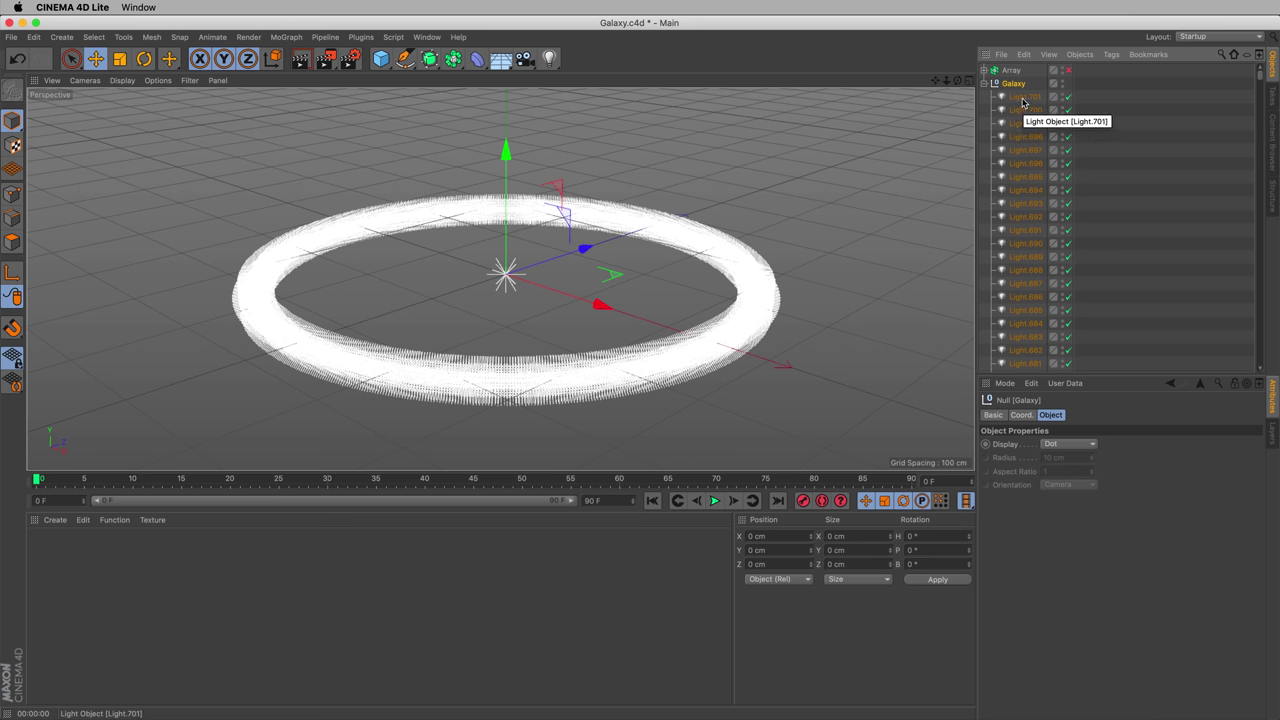
Select the lights in the Galaxy group and bring up the Arrange Objects tools
{"action": "left_click", "coordinate": [1024, 97]}
{"action": "scroll", "coordinate": [1046, 188], "scroll_direction": "down", "scroll_amount": 20}
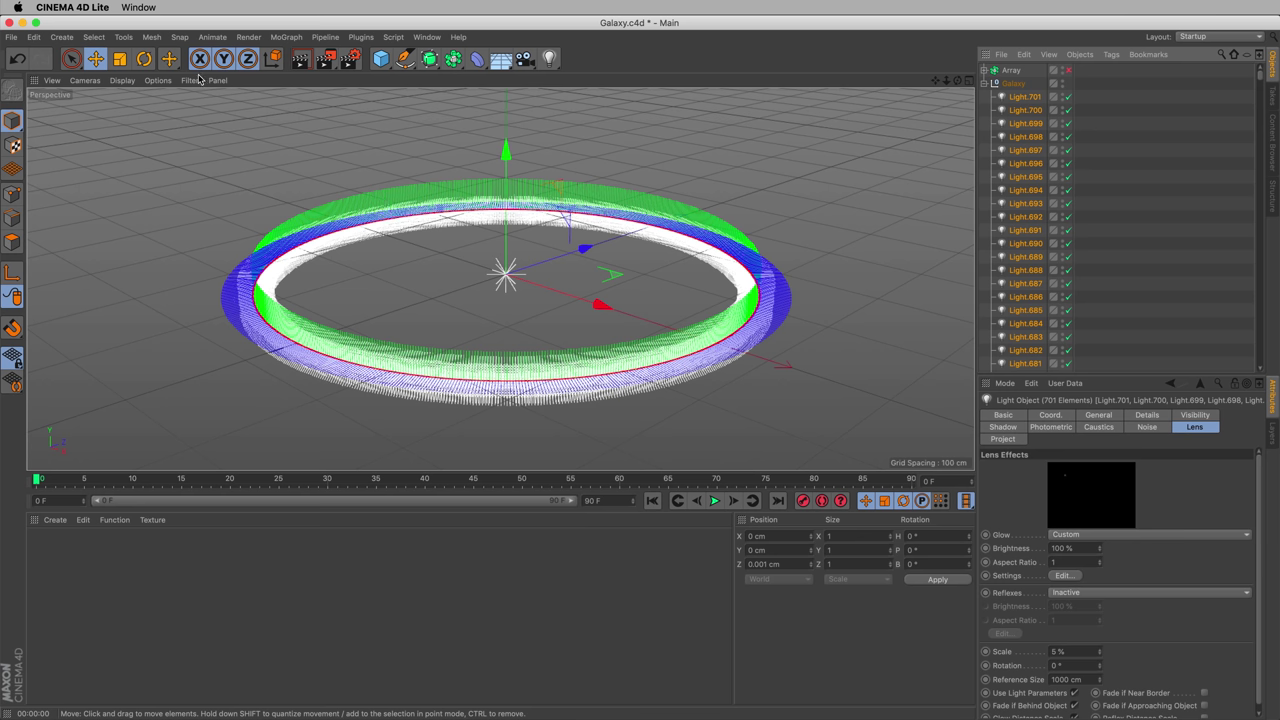
{"action": "left_click", "coordinate": [123, 37]}
{"action": "mouse_move", "coordinate": [186, 146]}
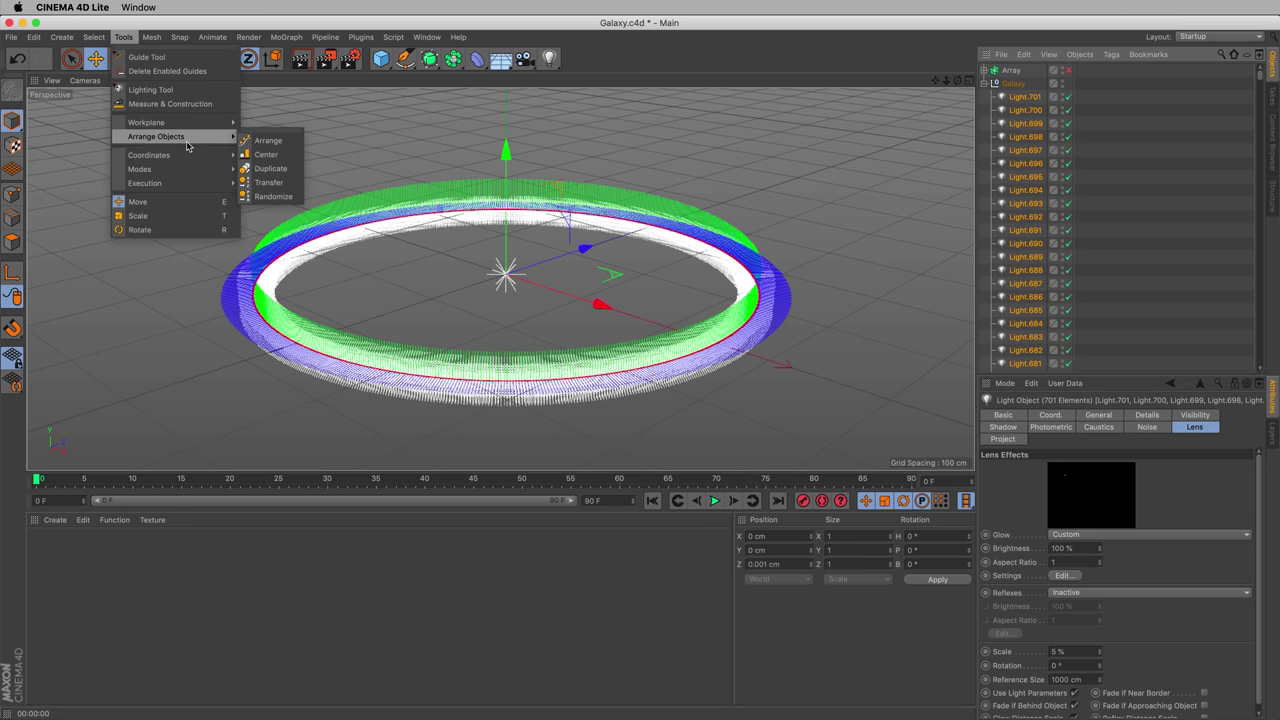
Randomize the Galaxy lights' positions, raising the vertical scatter from 30 cm to 50 cm
{"action": "left_click", "coordinate": [270, 196]}
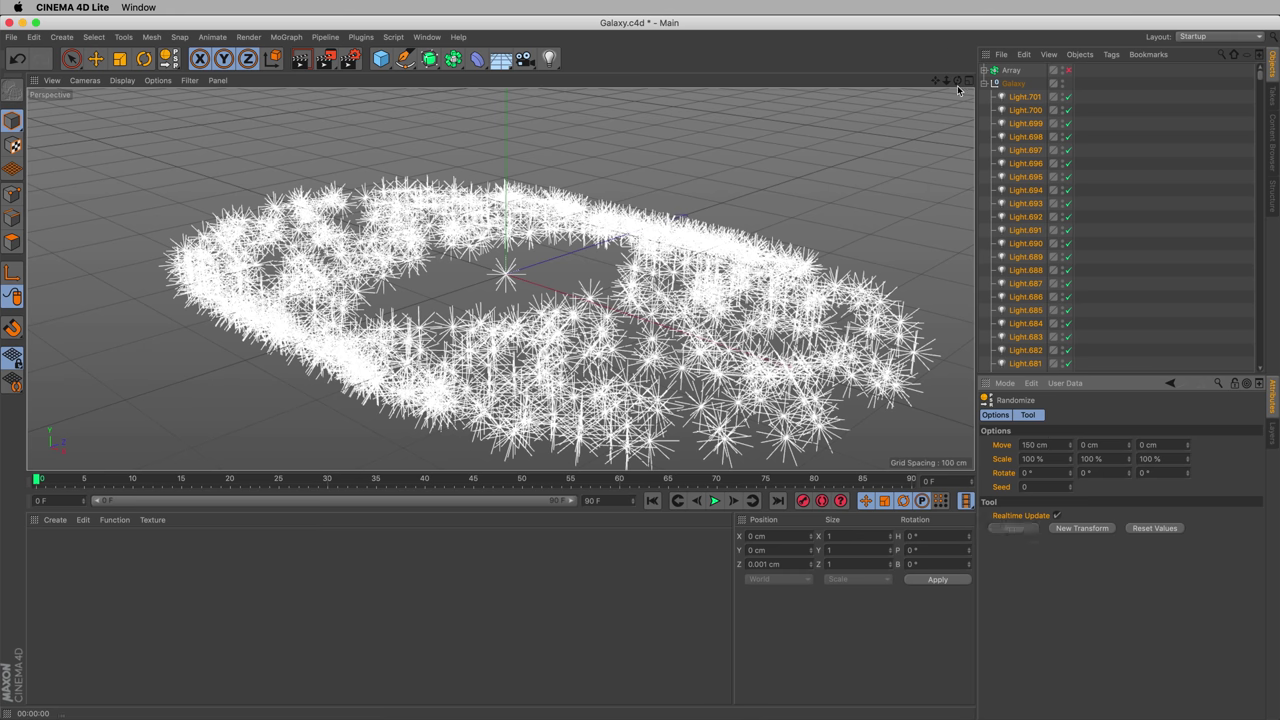
{"action": "left_click_drag", "start_coordinate": [500, 270], "coordinate": [440, 272], "text": "alt"}
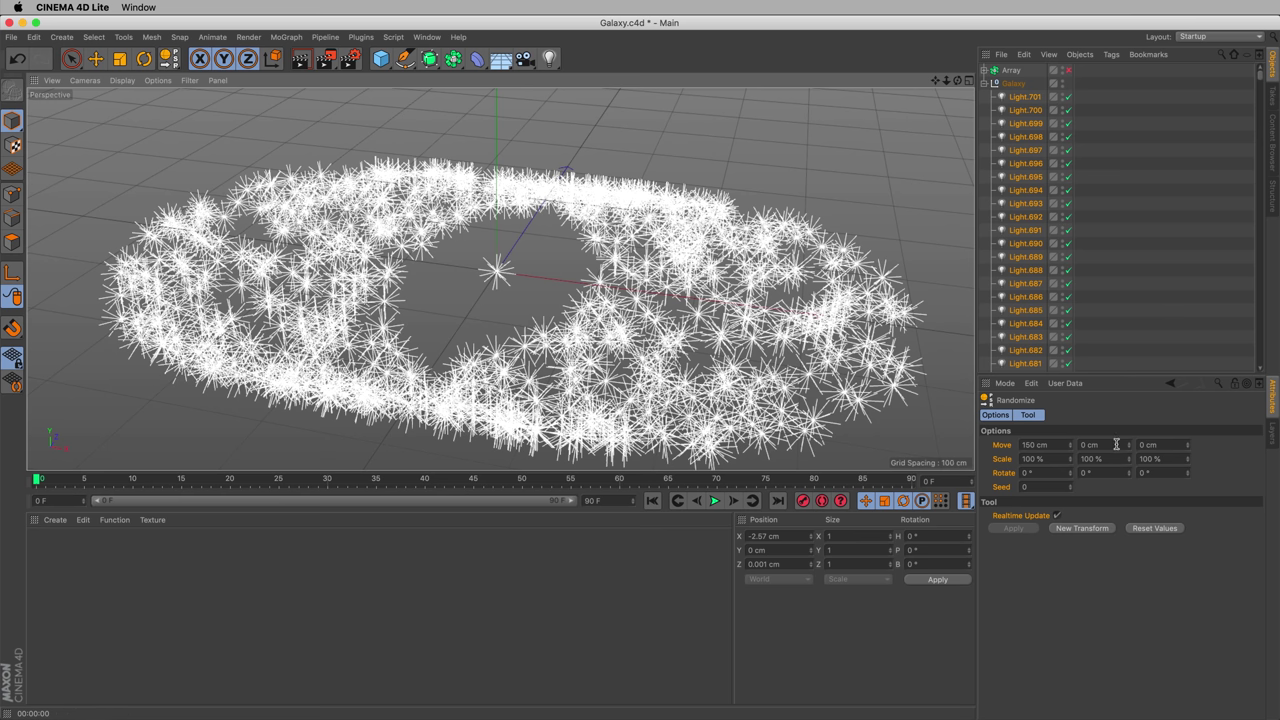
{"action": "left_click_drag", "start_coordinate": [1116, 444], "coordinate": [1084, 443]}
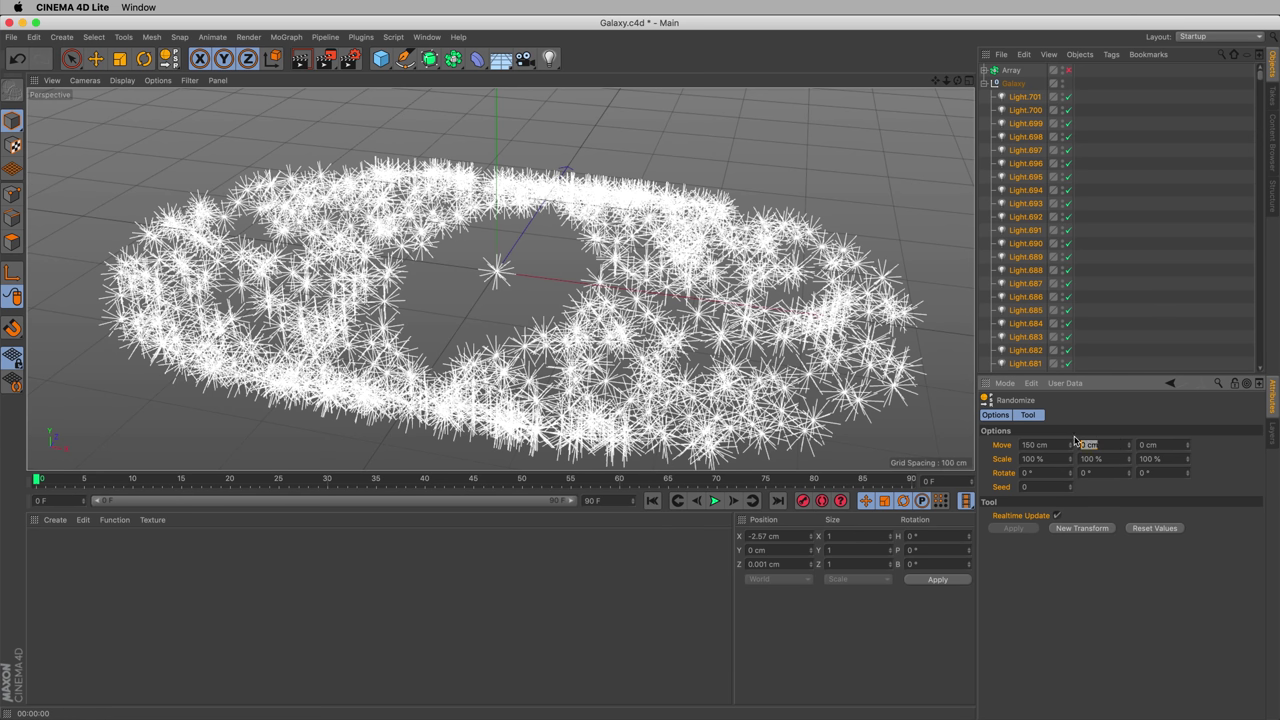
{"action": "key", "text": "Return"}
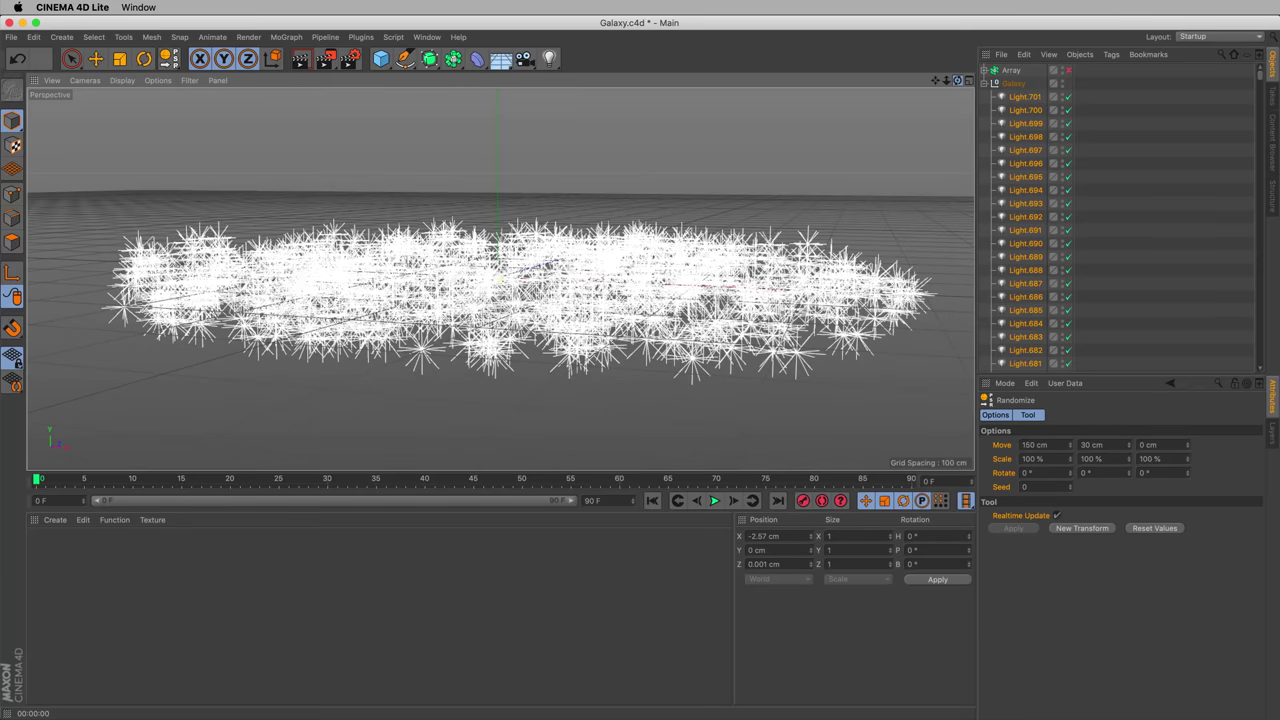
{"action": "left_click_drag", "start_coordinate": [957, 80], "coordinate": [980, 117]}
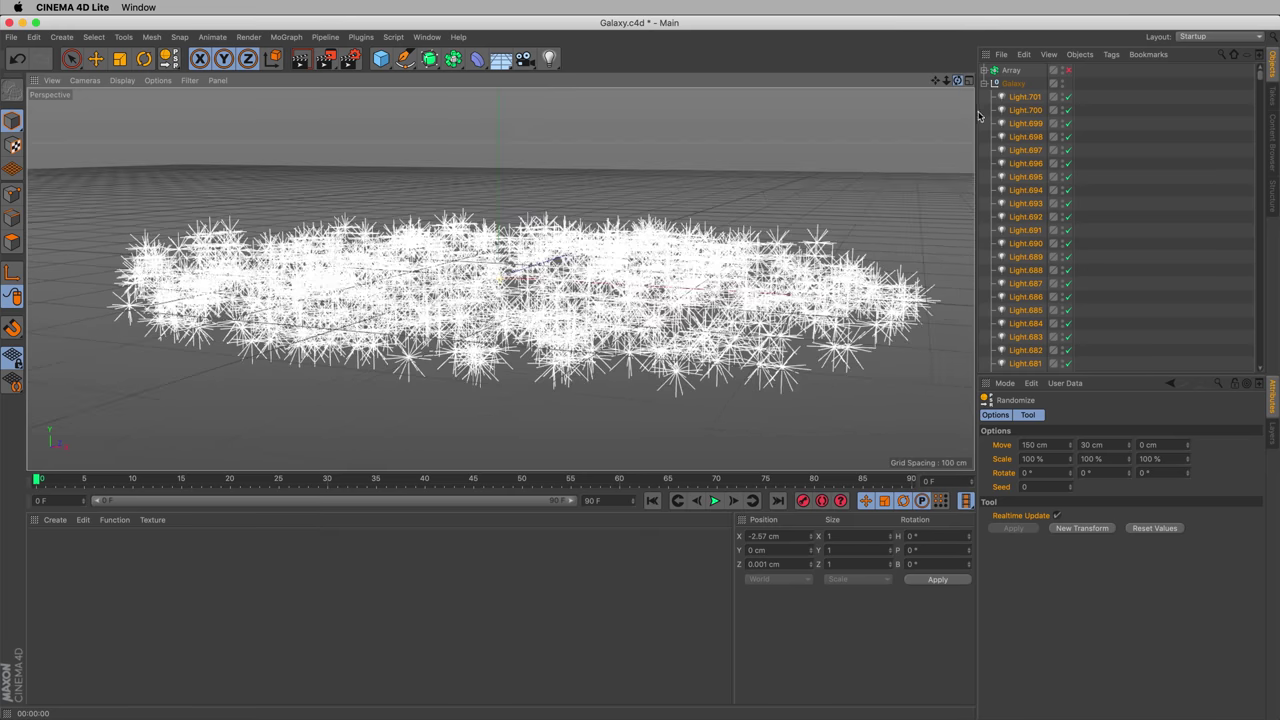
{"action": "left_click", "coordinate": [1116, 443]}
{"action": "type", "text": "50"}
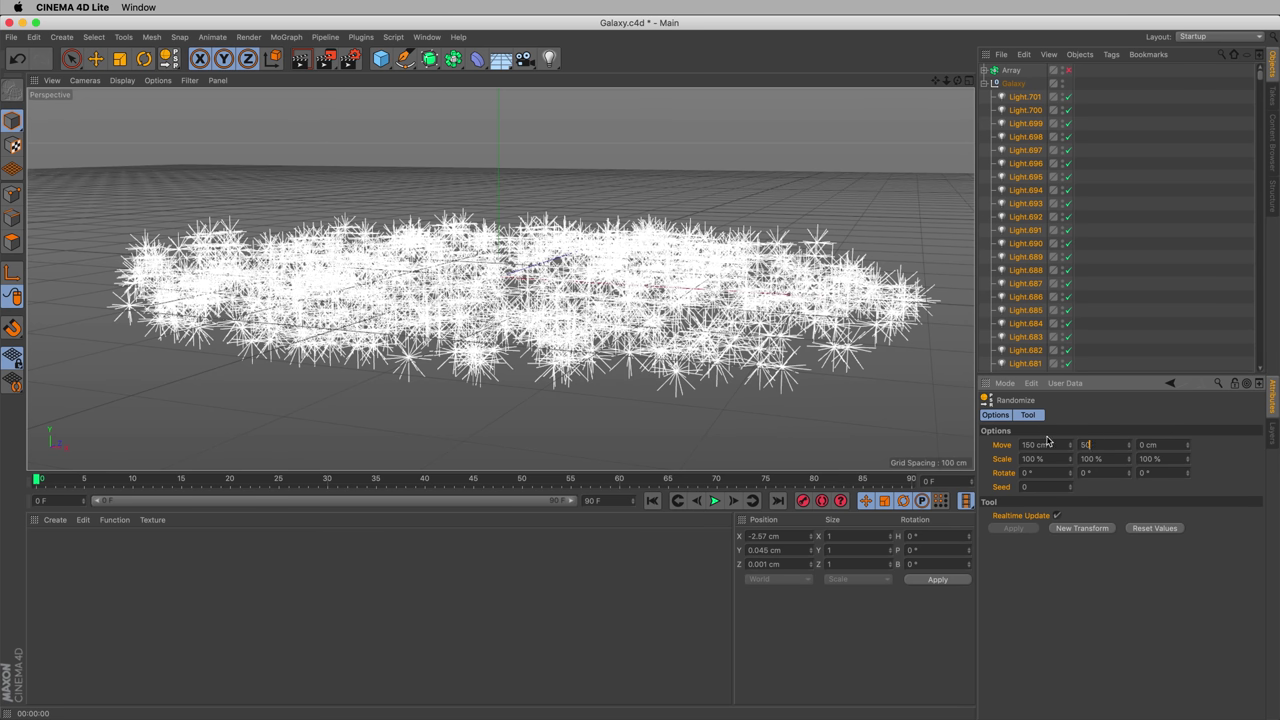
{"action": "key", "text": "Return"}
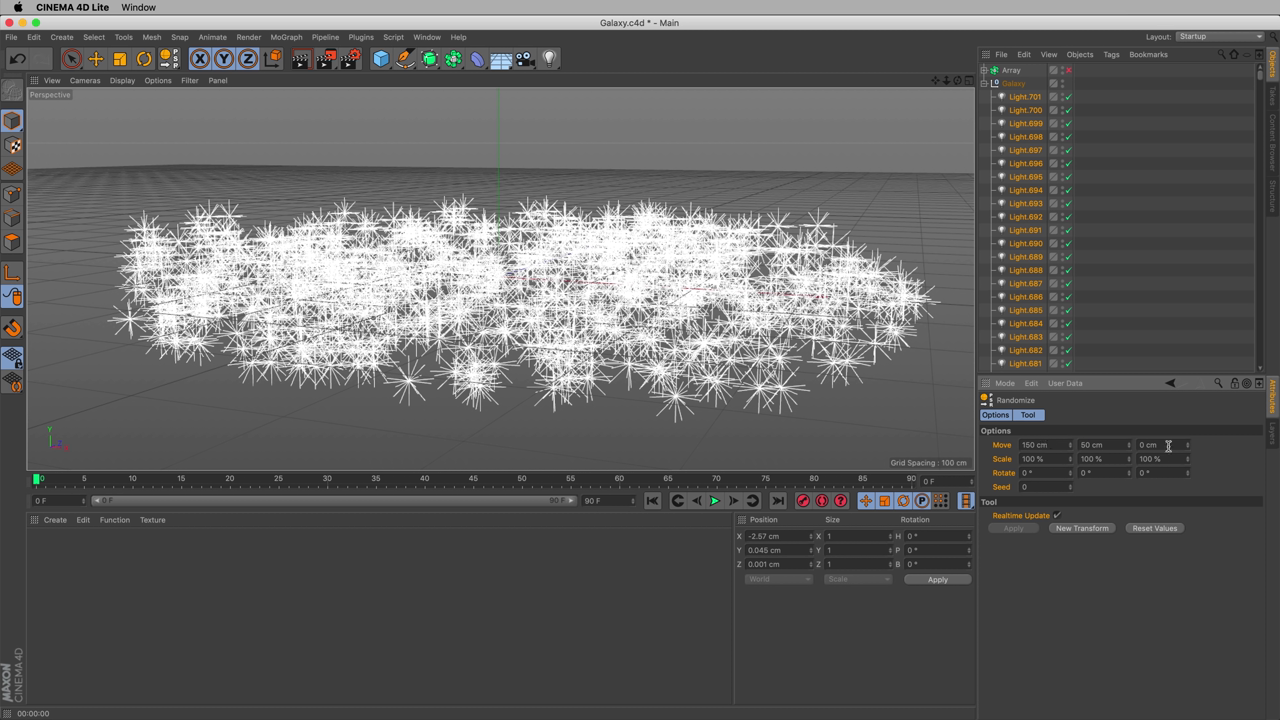
{"action": "left_click", "coordinate": [1137, 445]}
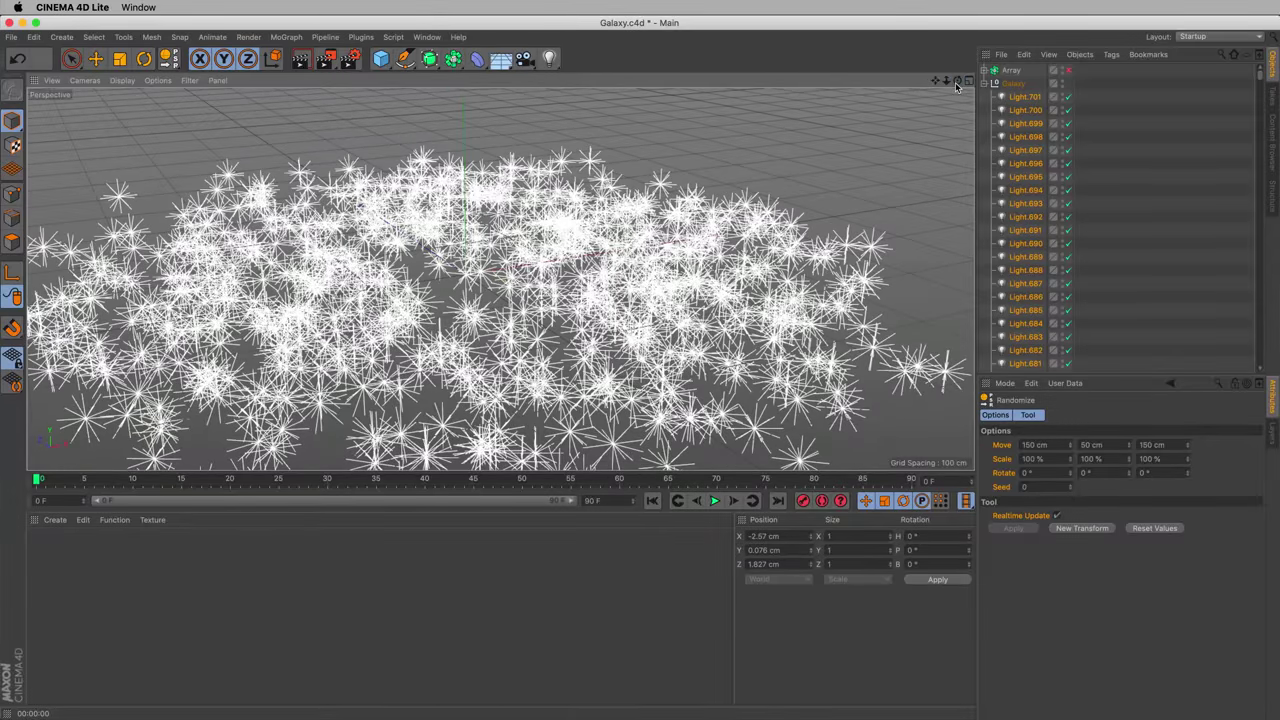
Randomize the lights' scale by 200 % on X, Y and Z and render a preview
{"action": "key", "text": "super+r"}
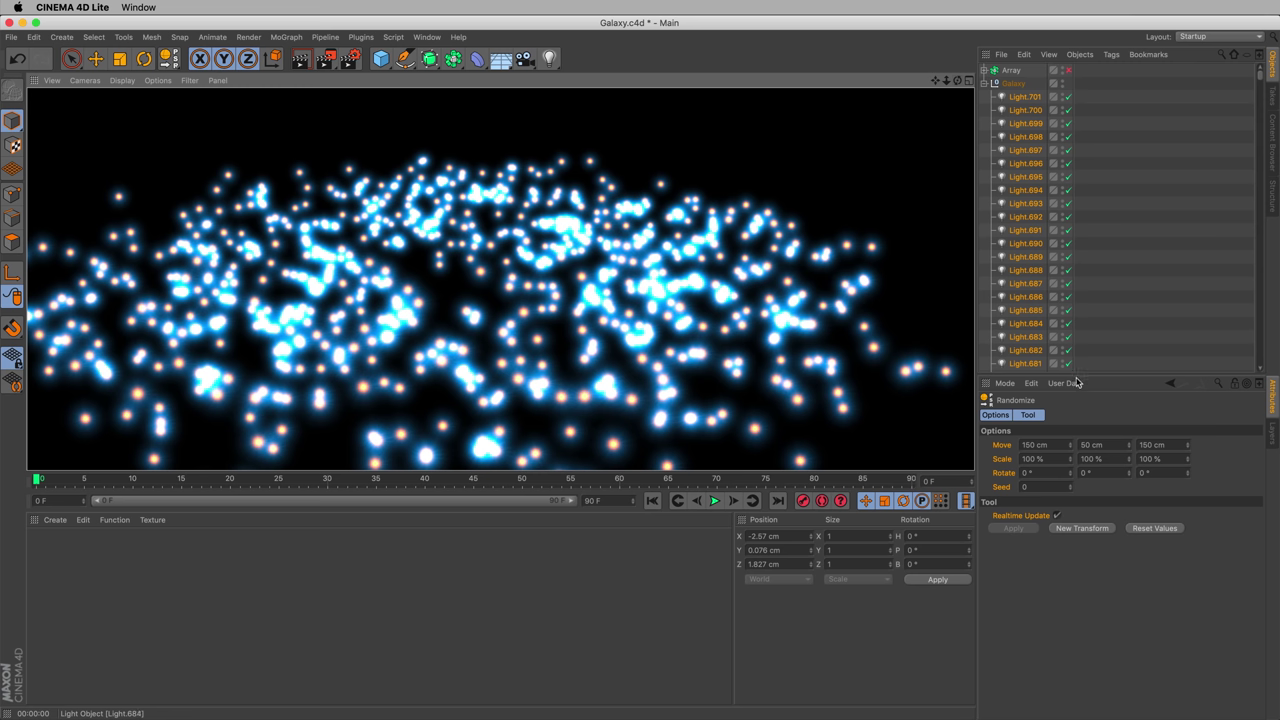
{"action": "left_click", "coordinate": [1060, 458]}
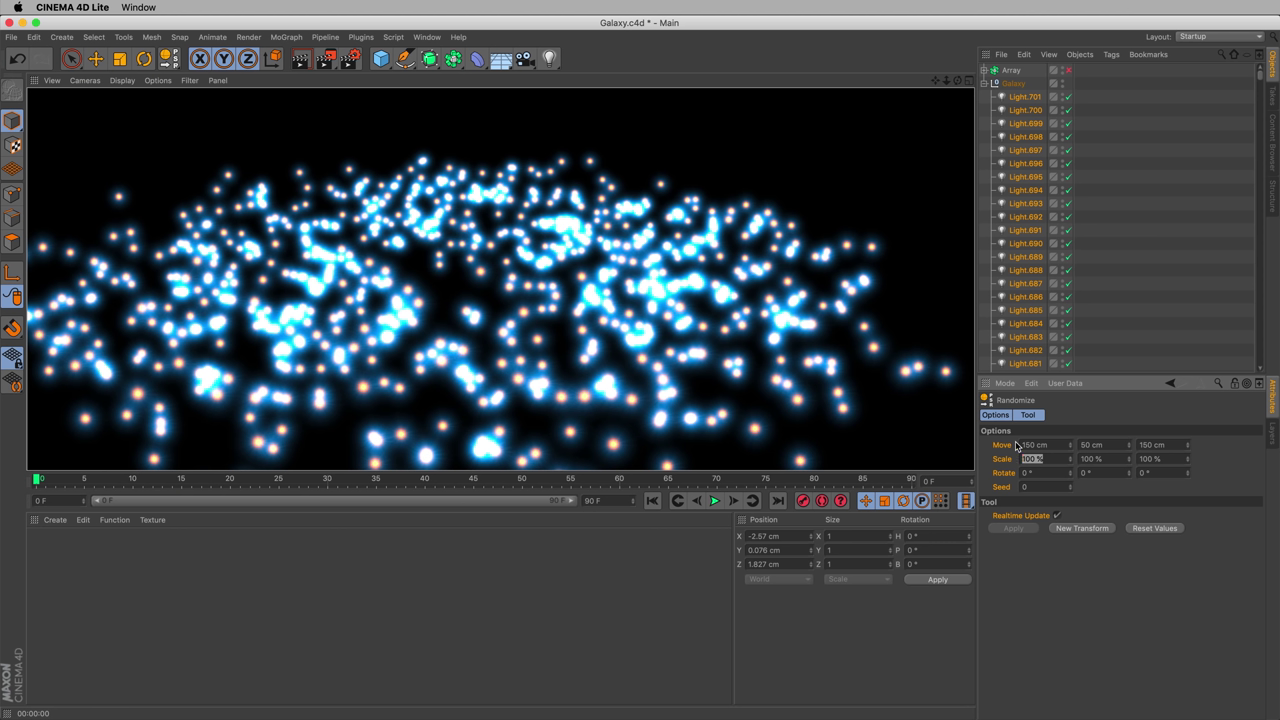
{"action": "key", "text": "Tab"}
{"action": "type", "text": "200"}
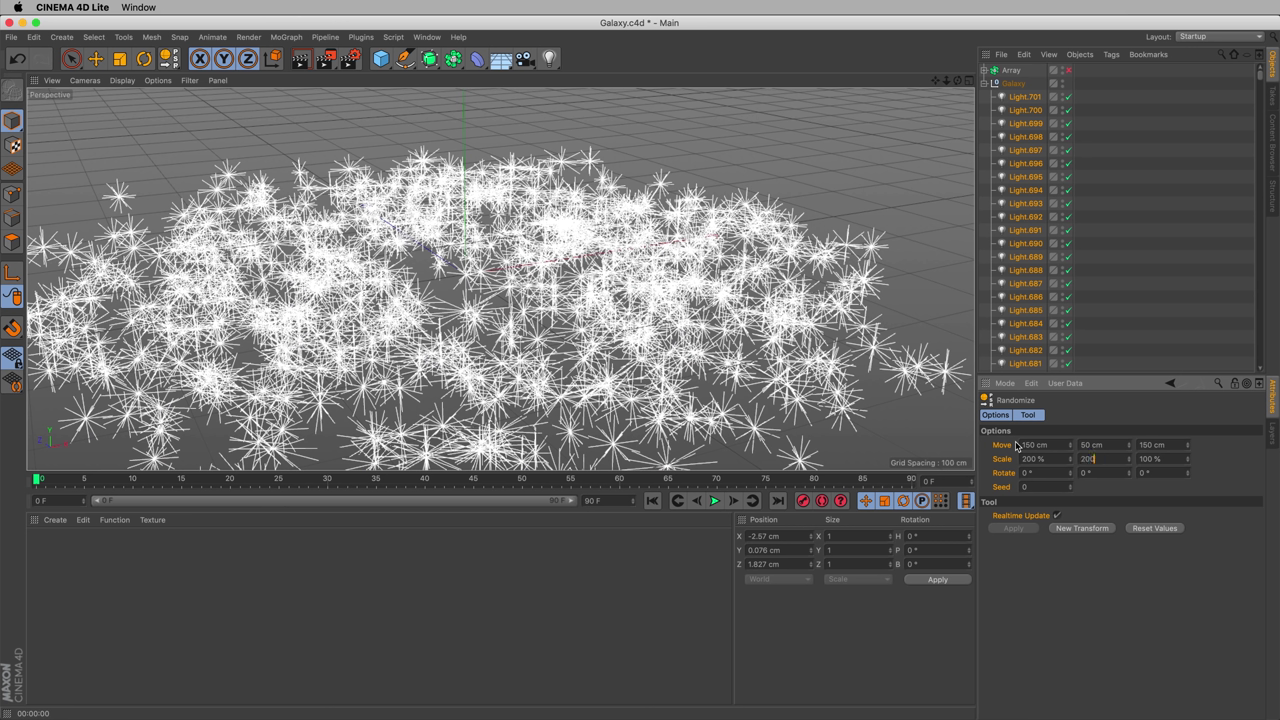
{"action": "key", "text": "Tab"}
{"action": "type", "text": "200"}
{"action": "key", "text": "Tab"}
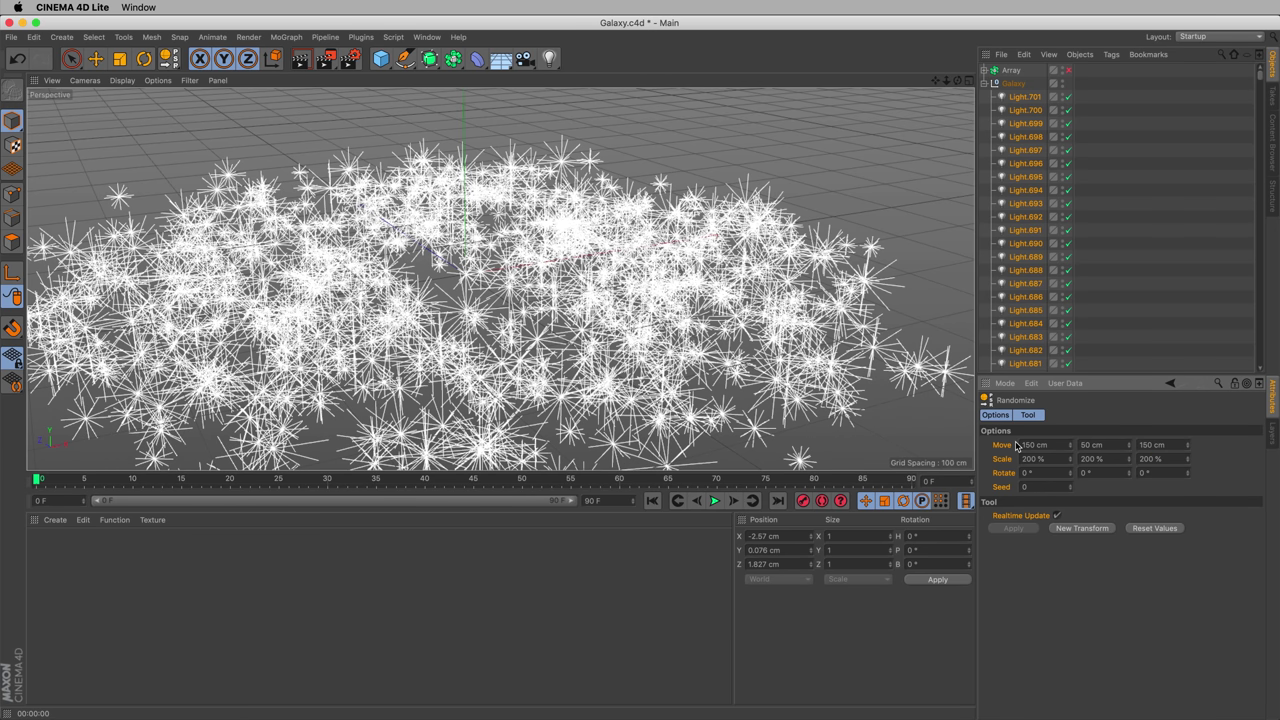
{"action": "key", "text": "super+r"}
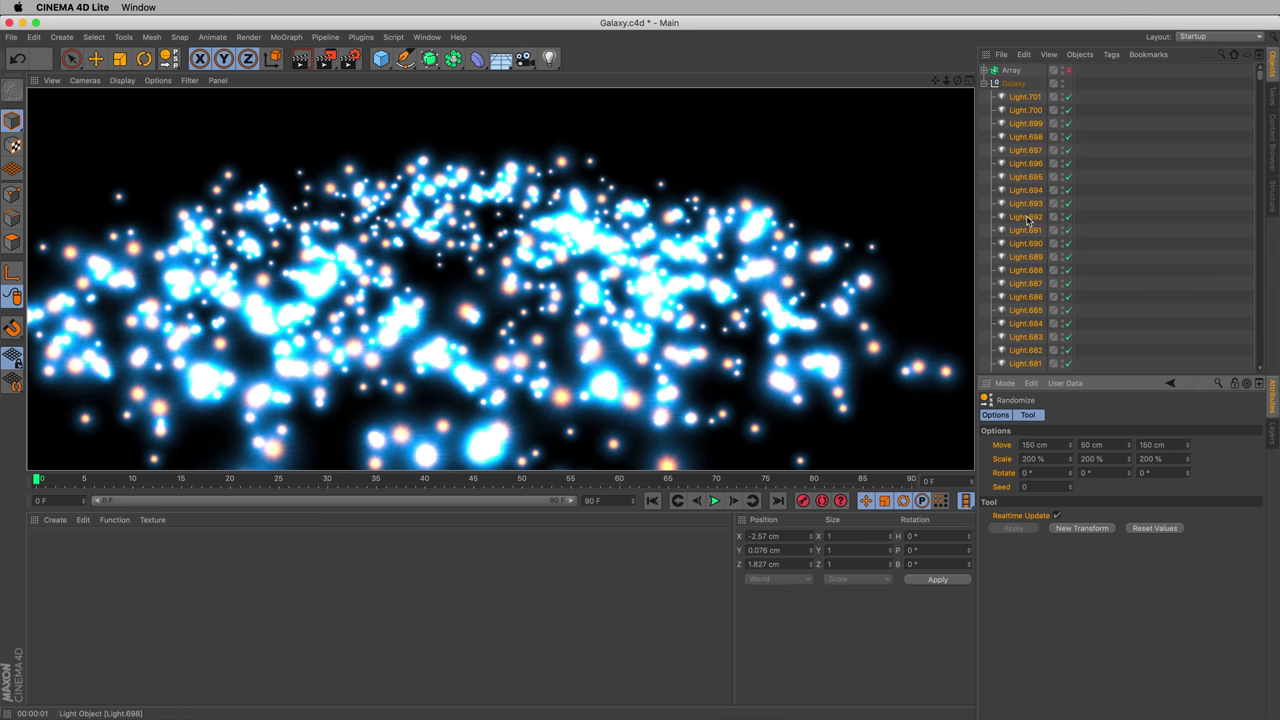
Switch the attributes to Object mode and set the lights' lens glow scale to 3 %
{"action": "left_click", "coordinate": [1004, 383]}
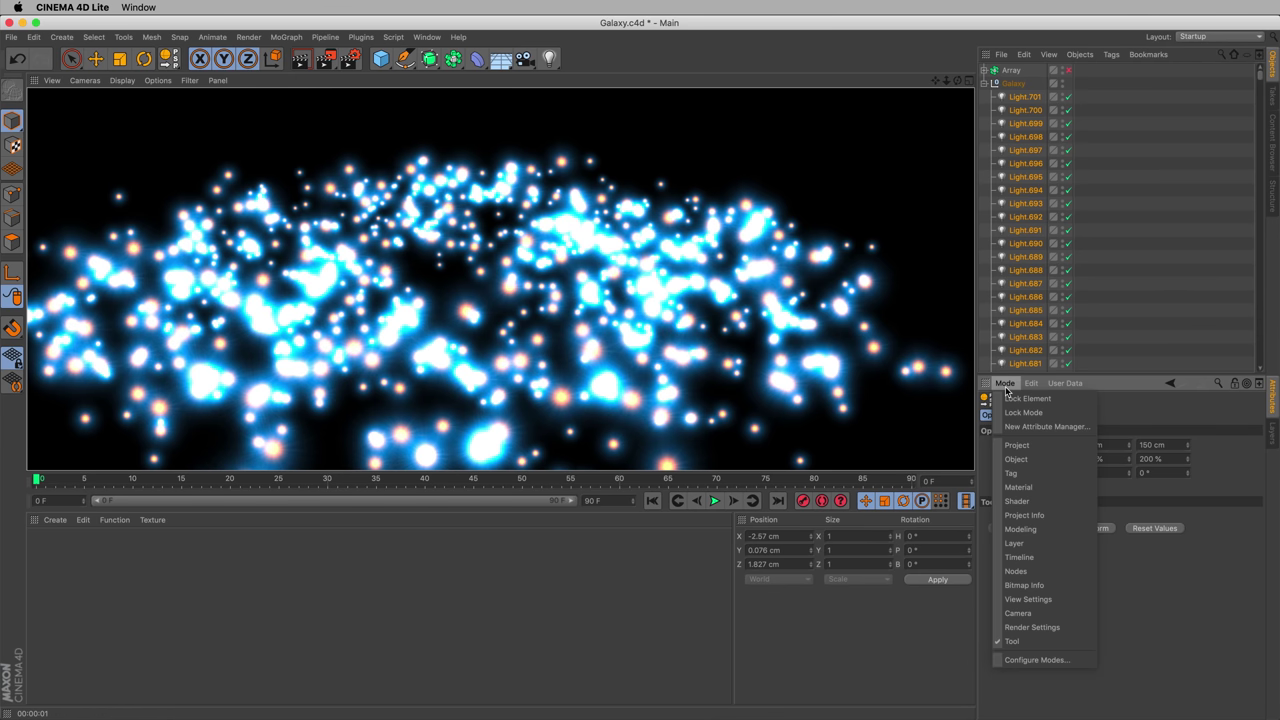
{"action": "left_click", "coordinate": [1016, 459]}
{"action": "key", "text": "Return"}
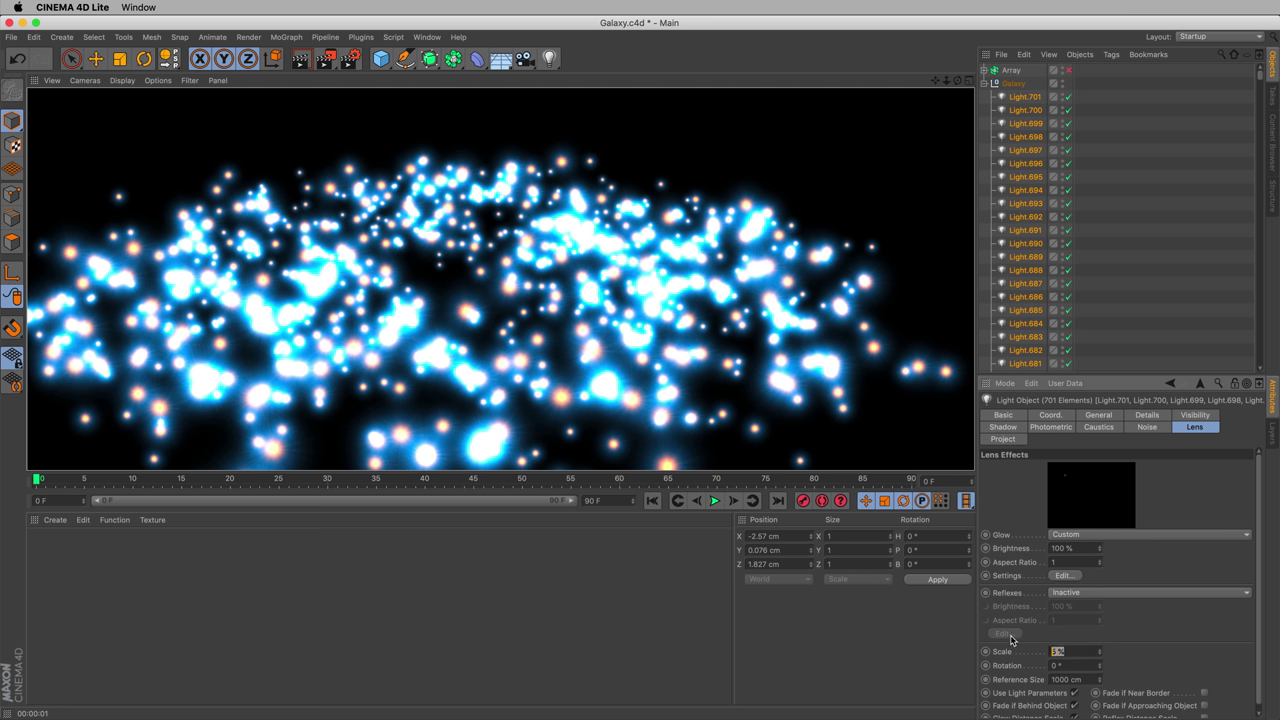
{"action": "type", "text": "3"}
{"action": "key", "text": "Return"}
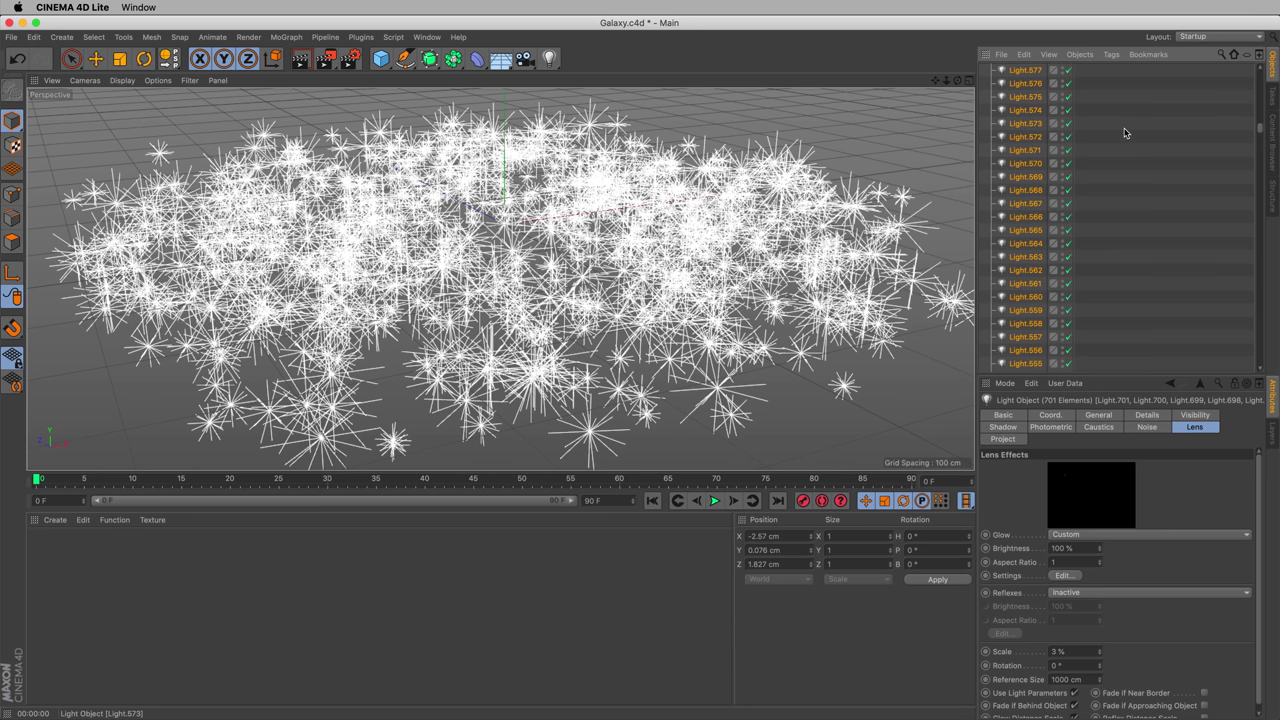
Select the single light Light.701 and rename it 'Center of galaxy'
{"action": "left_click", "coordinate": [1025, 97]}
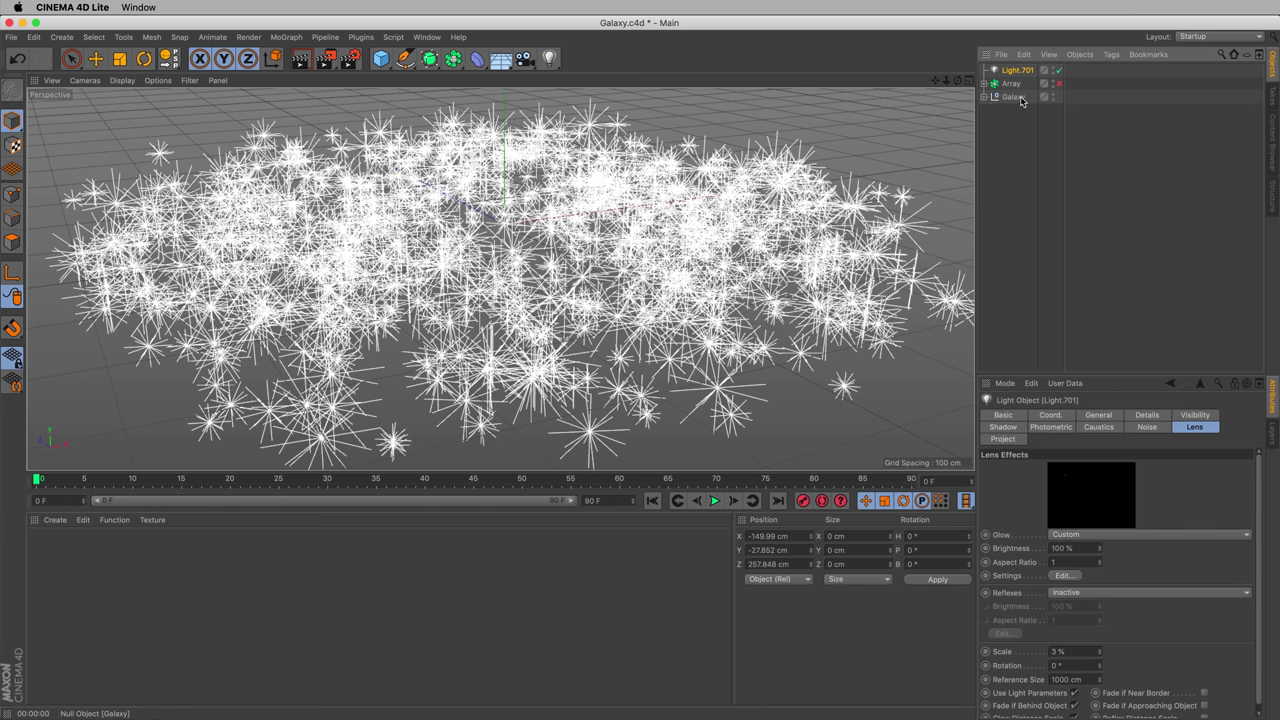
{"action": "left_click", "coordinate": [1014, 98]}
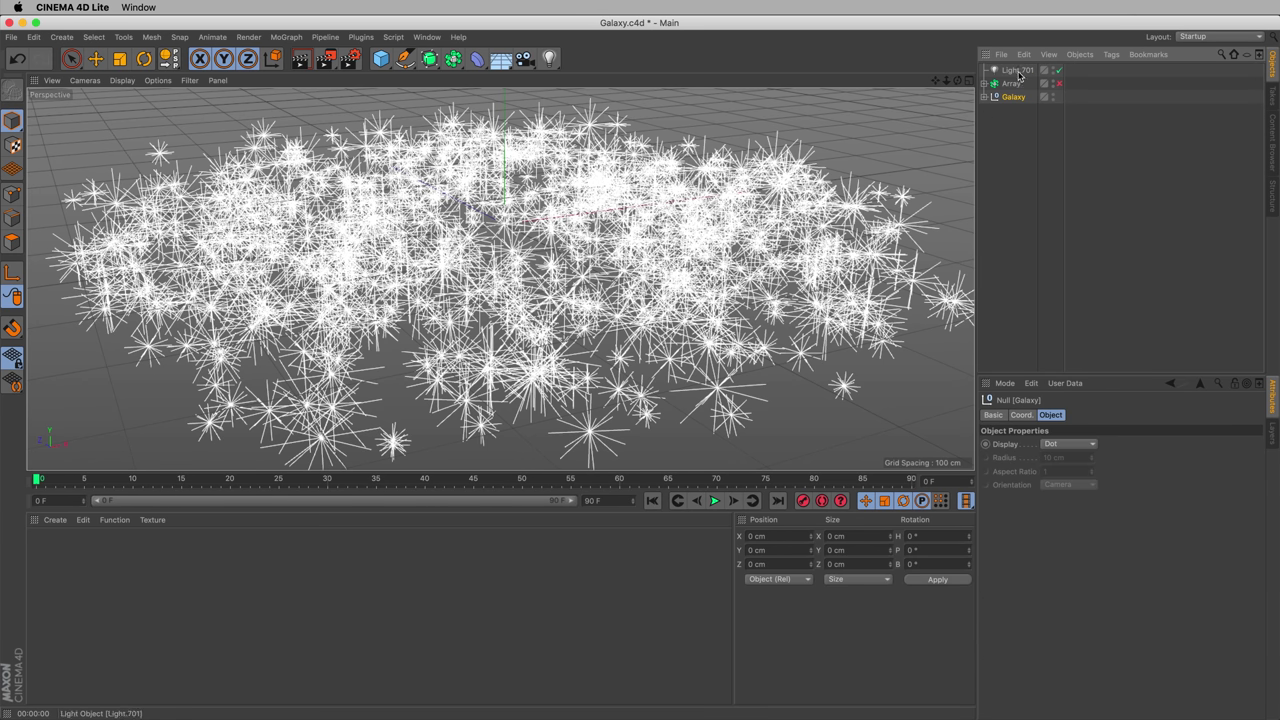
{"action": "double_click", "coordinate": [1018, 71]}
{"action": "type", "text": "o"}
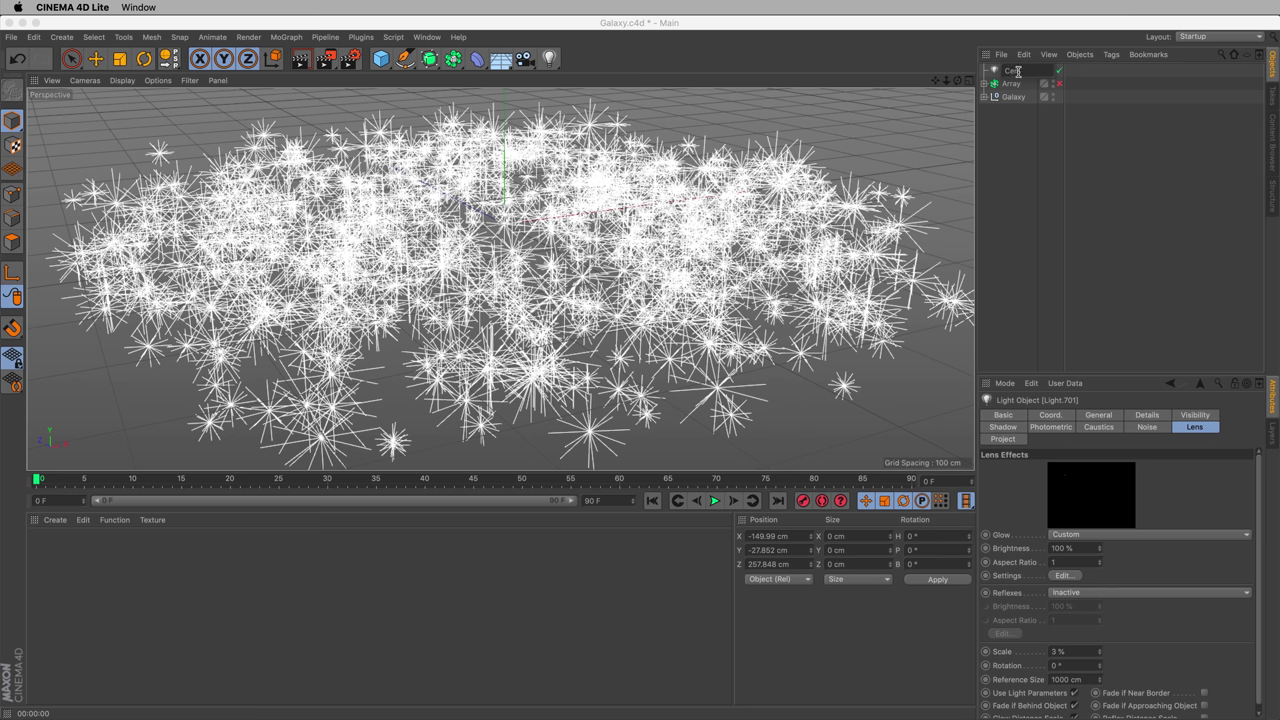
{"action": "type", "text": "enter of galaxy"}
{"action": "key", "text": "Return"}
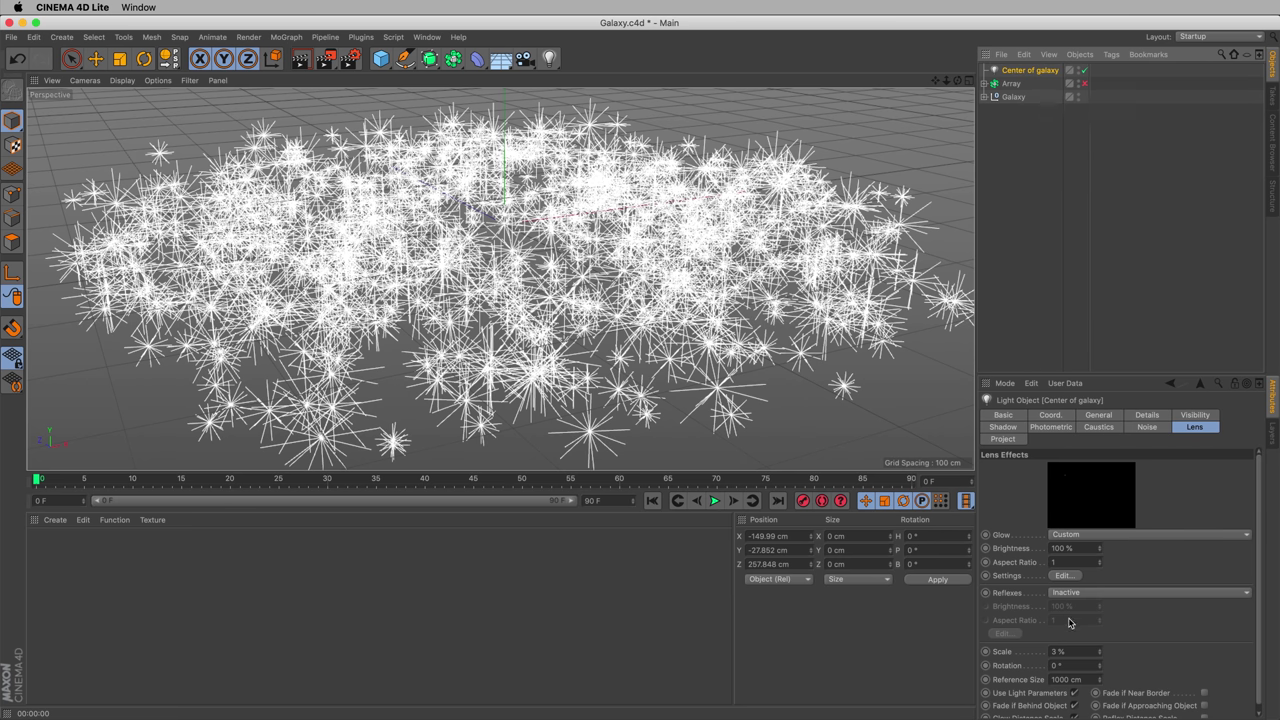
Set the Center of galaxy light's glow scale to 100 % and render a preview
{"action": "left_click_drag", "start_coordinate": [1076, 648], "coordinate": [1040, 645]}
{"action": "type", "text": "1"}
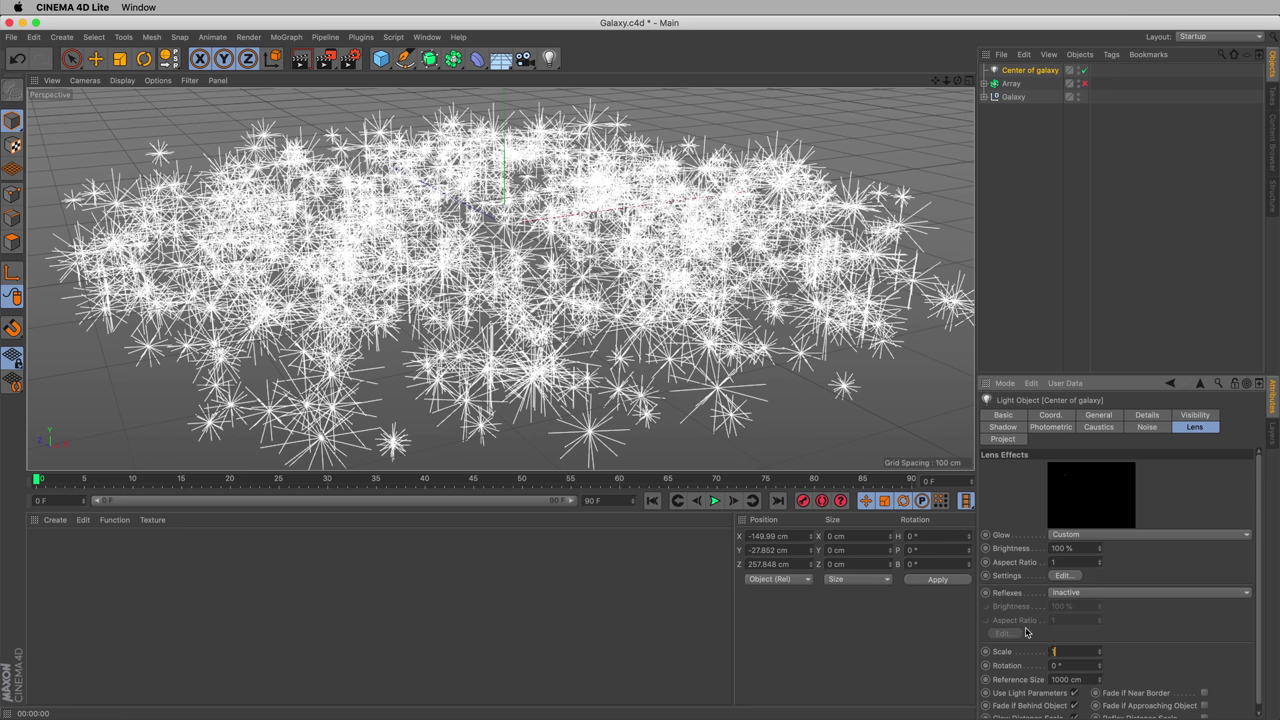
{"action": "type", "text": "00"}
{"action": "key", "text": "Return"}
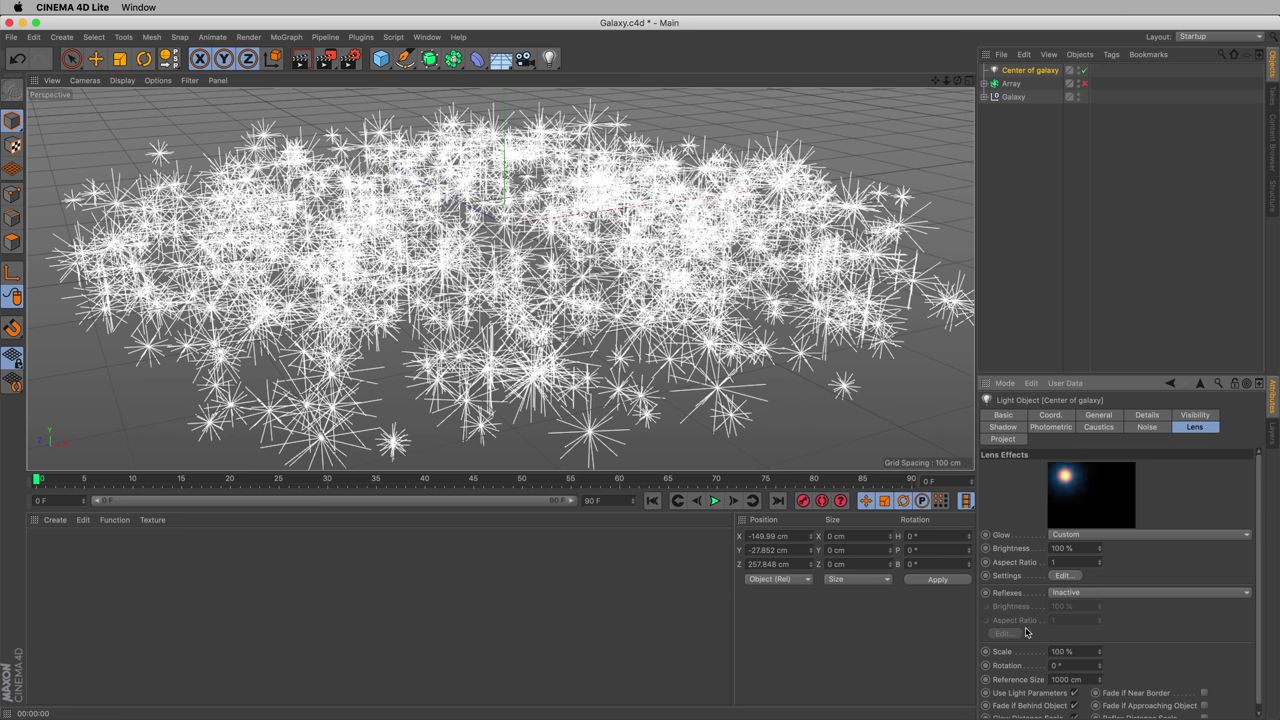
{"action": "key", "text": "super+r"}
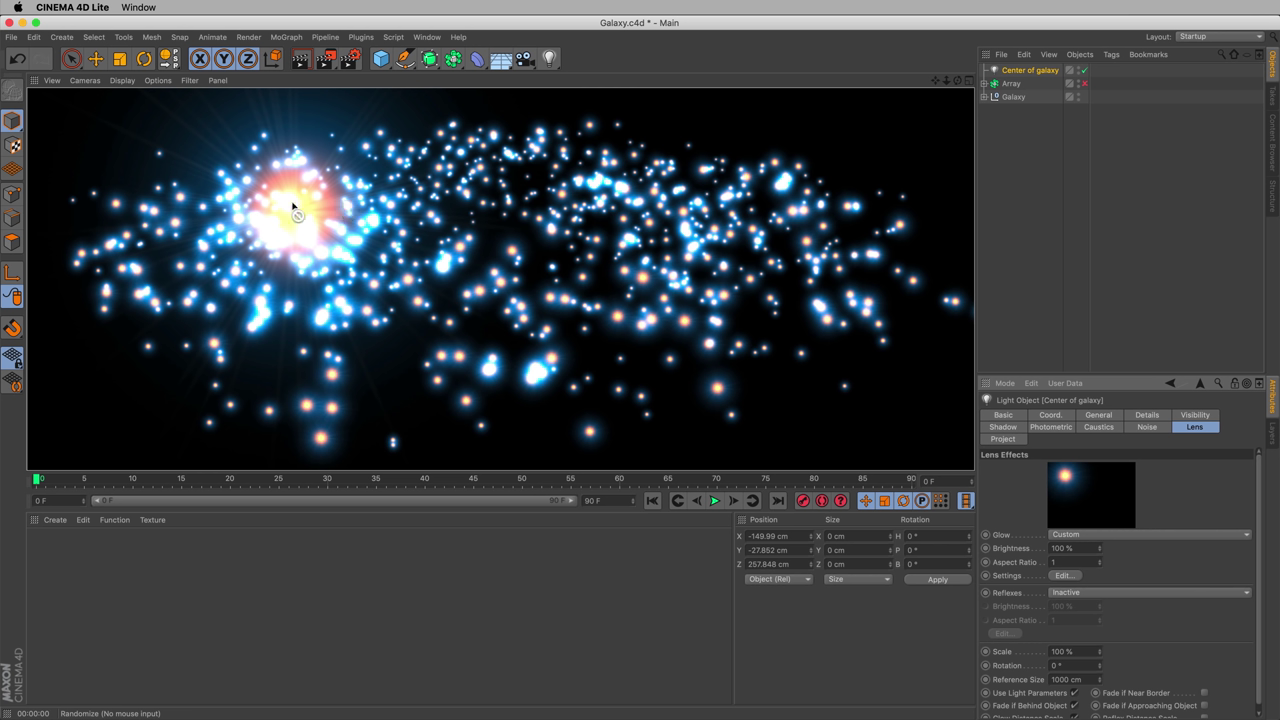
Move the Center of galaxy light to position 0, 0, 0 cm and render a preview
{"action": "left_click", "coordinate": [796, 537]}
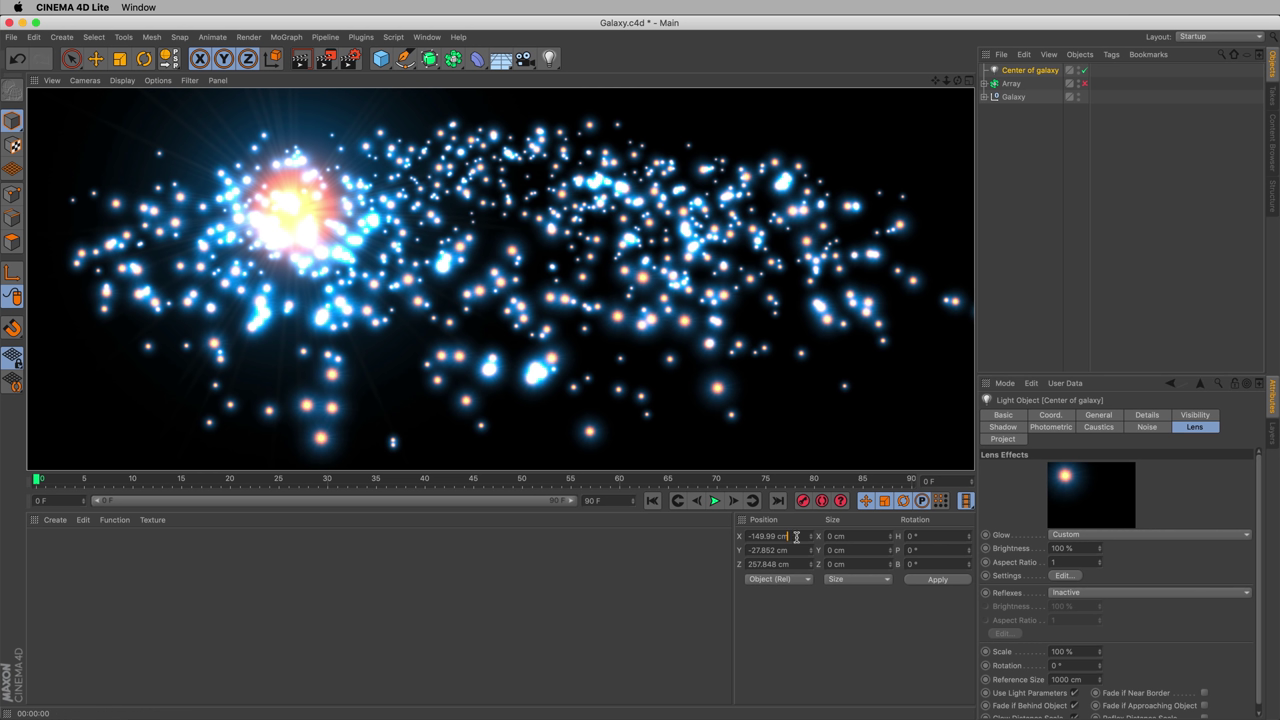
{"action": "left_click_drag", "start_coordinate": [796, 537], "coordinate": [700, 532]}
{"action": "type", "text": "0"}
{"action": "key", "text": "Return"}
{"action": "left_click_drag", "start_coordinate": [790, 546], "coordinate": [700, 540]}
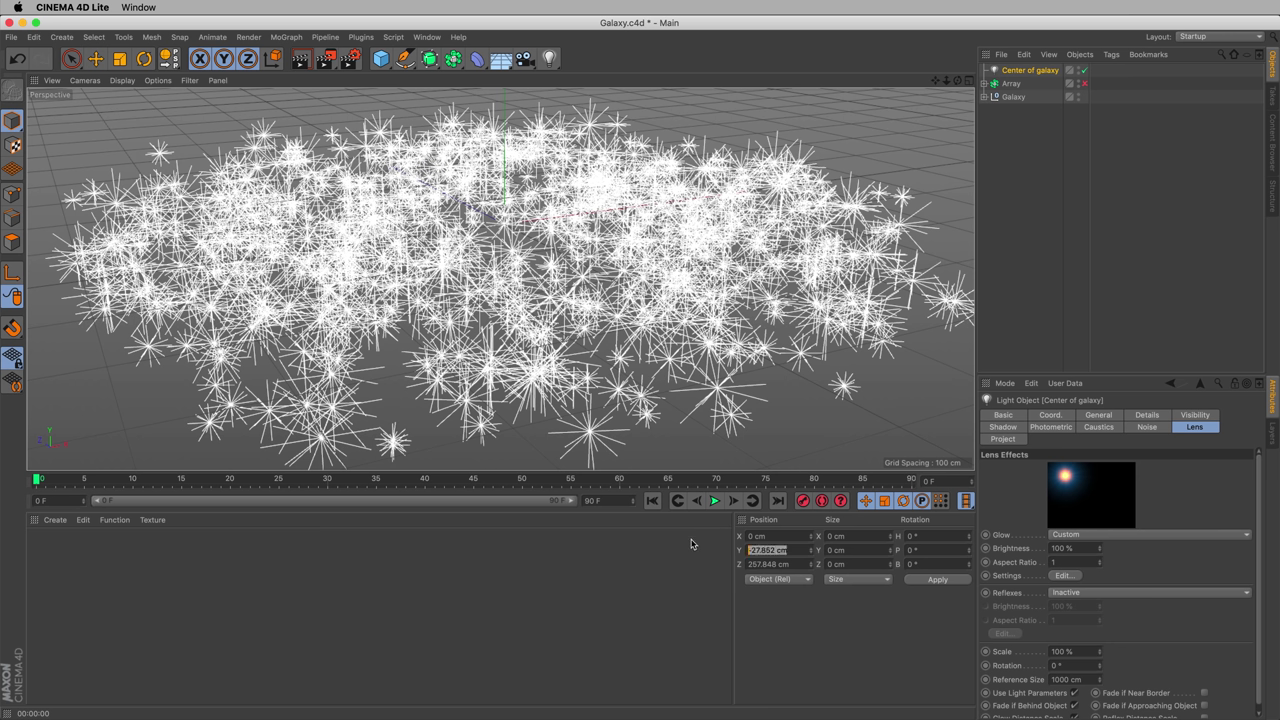
{"action": "type", "text": "0"}
{"action": "key", "text": "Return"}
{"action": "left_click_drag", "start_coordinate": [798, 564], "coordinate": [711, 561]}
{"action": "type", "text": "0"}
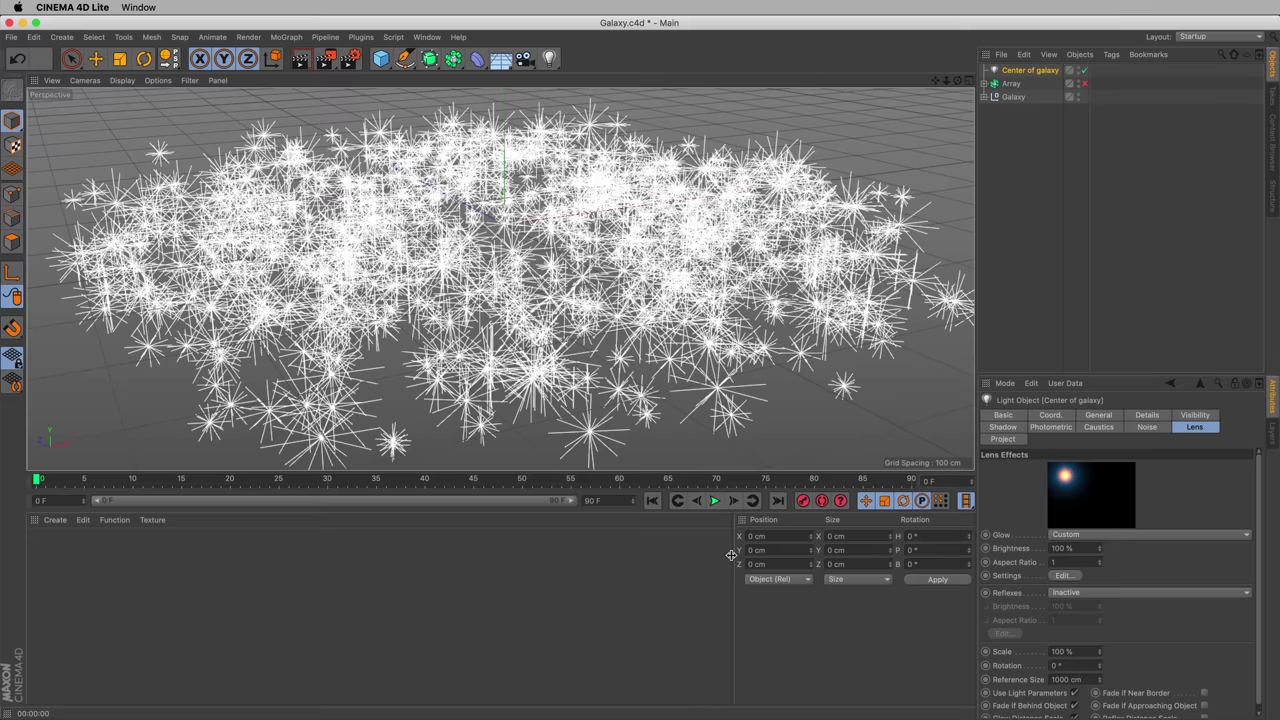
{"action": "key", "text": "ctrl+r"}
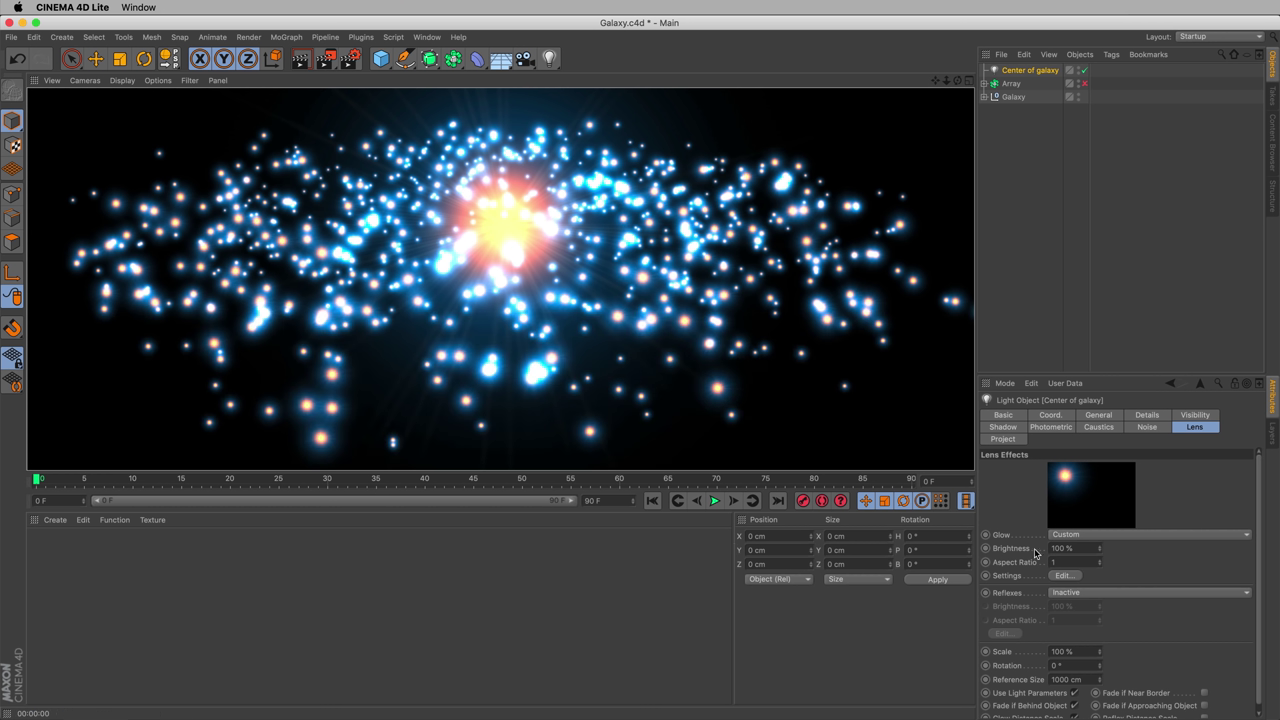
Test a 200 % glow scale with a render, then settle it at 150 %
{"action": "left_click", "coordinate": [1083, 651]}
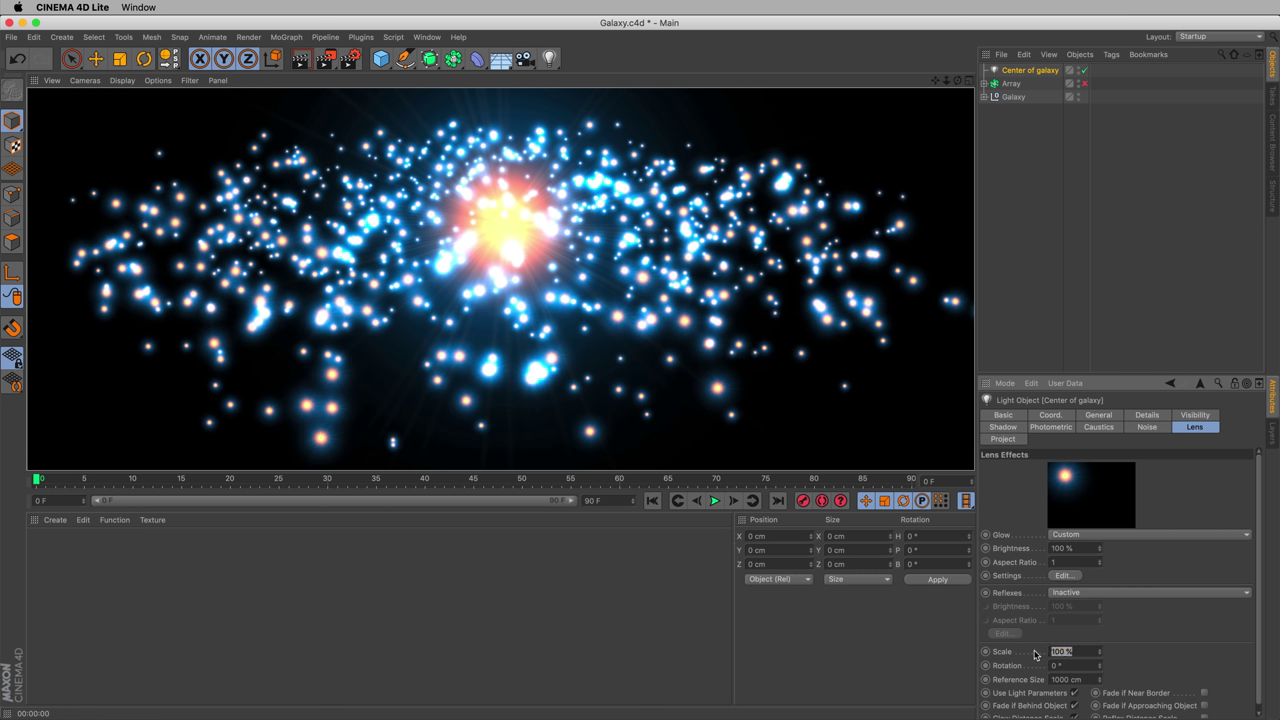
{"action": "type", "text": "200"}
{"action": "key", "text": "Return"}
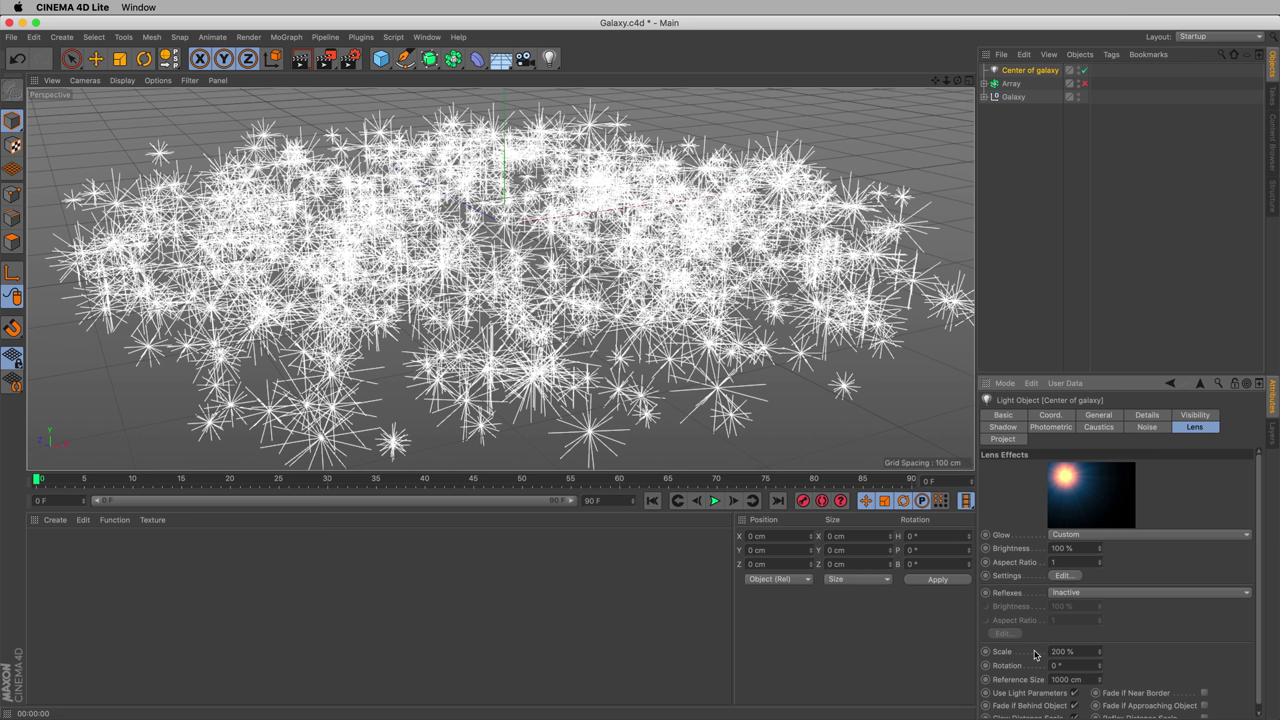
{"action": "key", "text": "ctrl+r"}
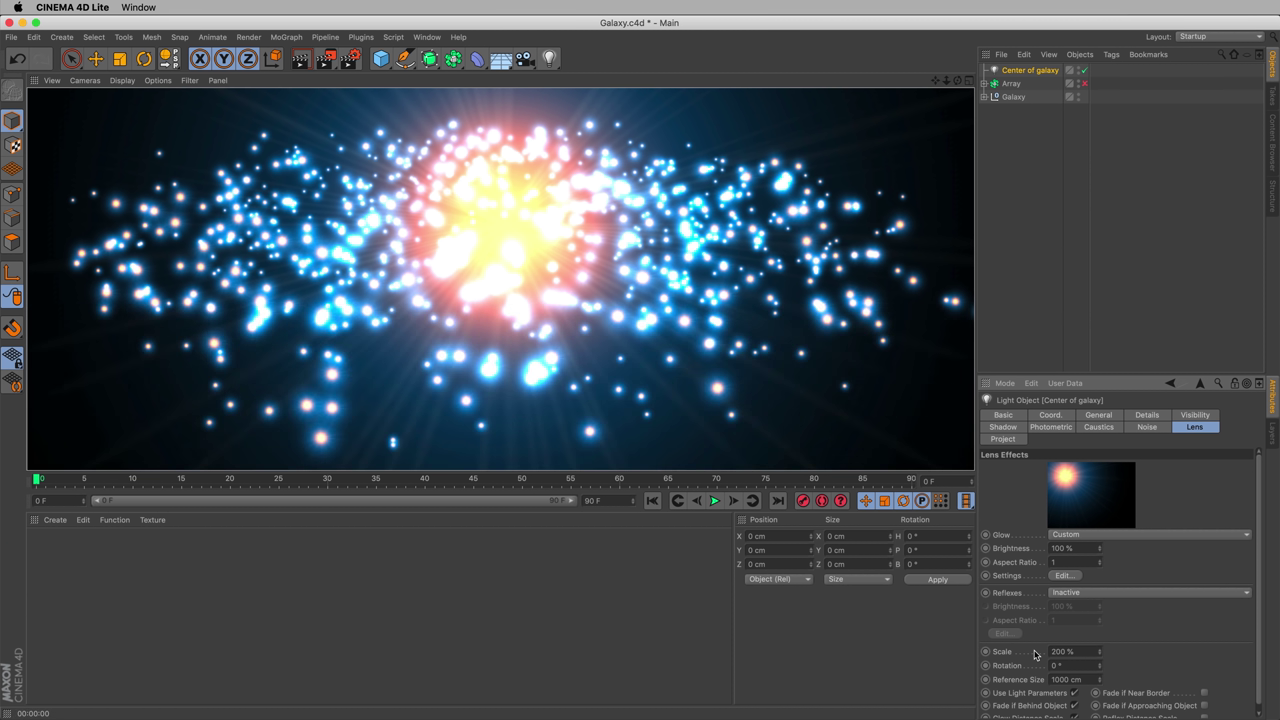
{"action": "left_click", "coordinate": [1068, 652]}
{"action": "type", "text": "150"}
{"action": "key", "text": "Return"}
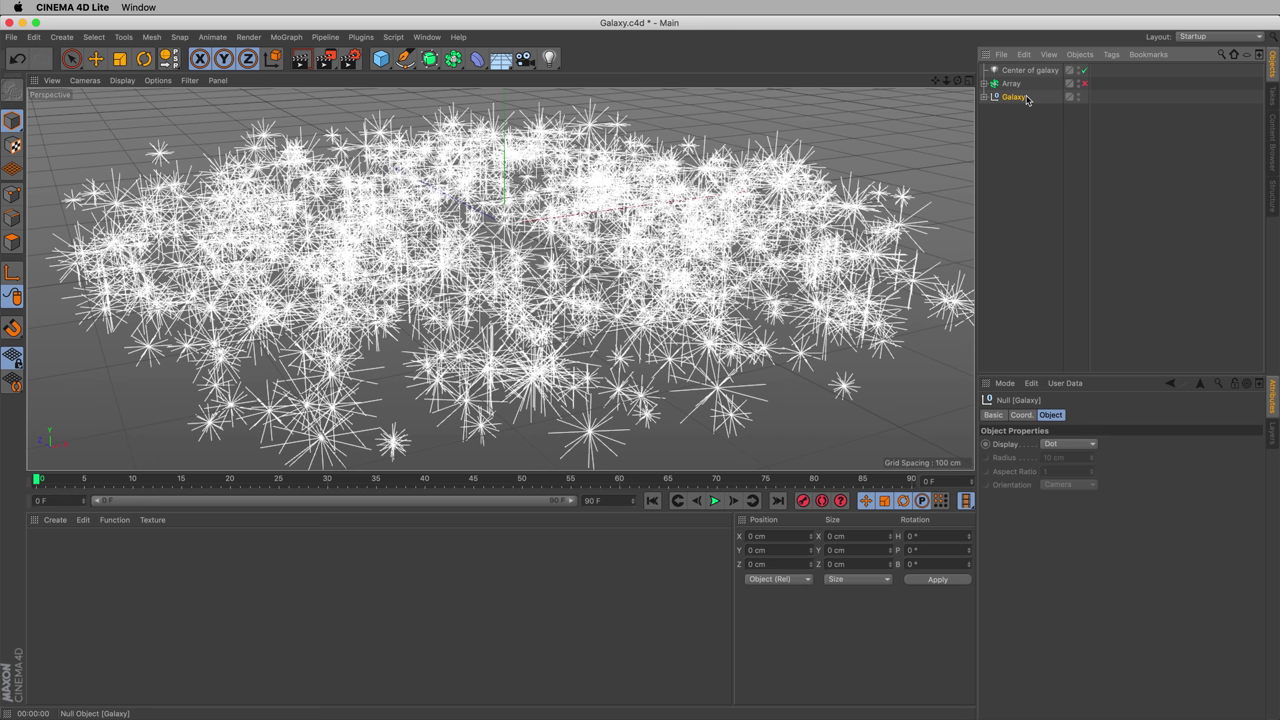
Duplicate the Galaxy group and select all 701 lights in the copy
{"action": "left_click_drag", "start_coordinate": [1013, 98], "coordinate": [983, 74], "text": "ctrl"}
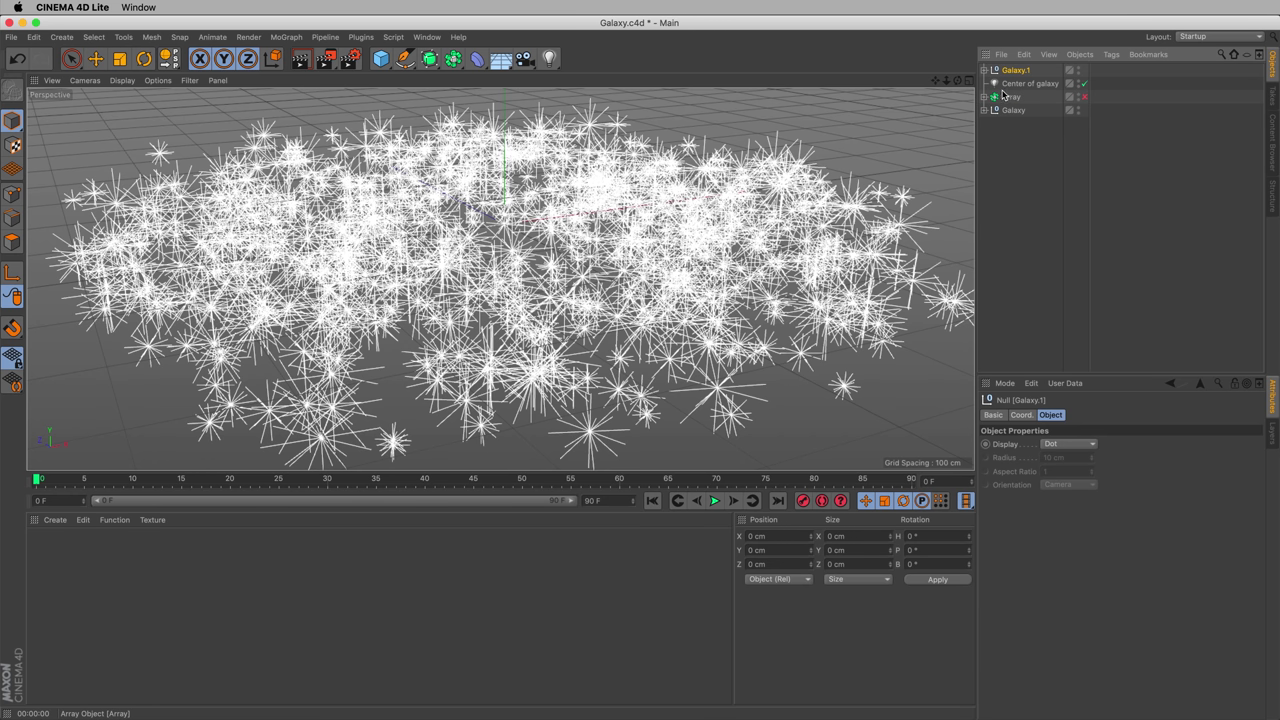
{"action": "left_click", "coordinate": [984, 71]}
{"action": "left_click", "coordinate": [1018, 84]}
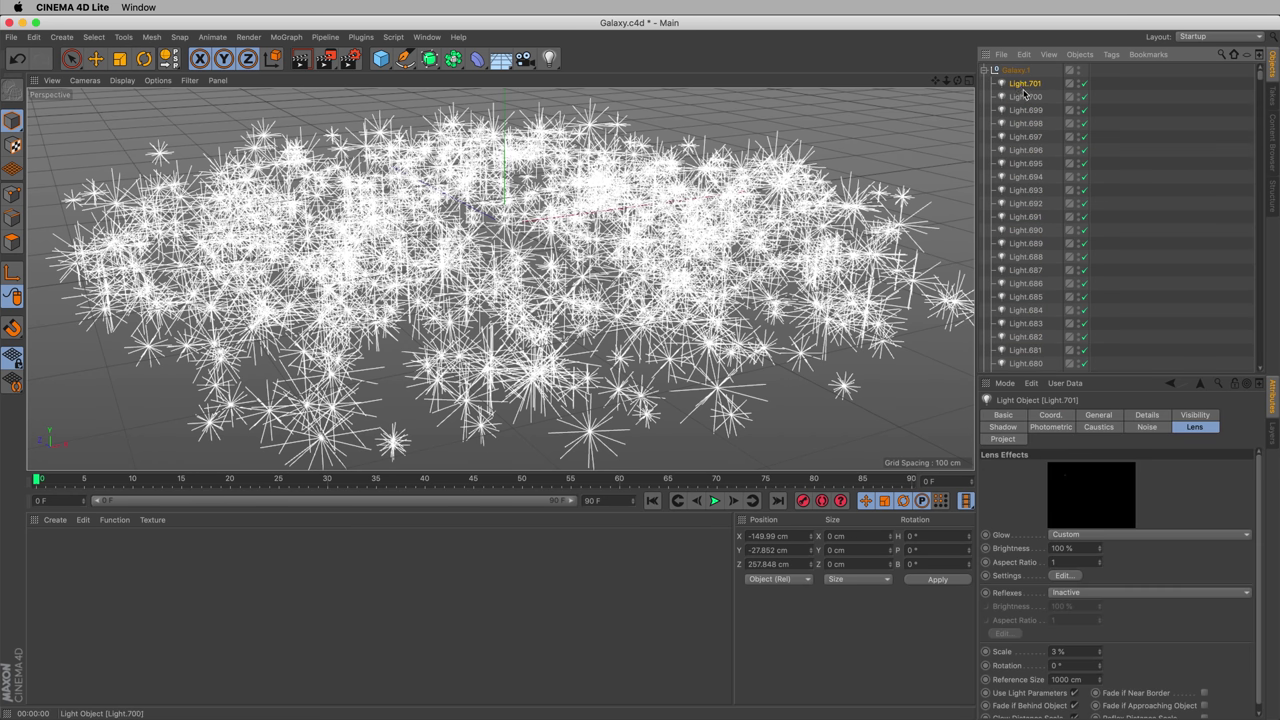
{"action": "scroll", "coordinate": [1038, 89], "scroll_direction": "down", "scroll_amount": 20}
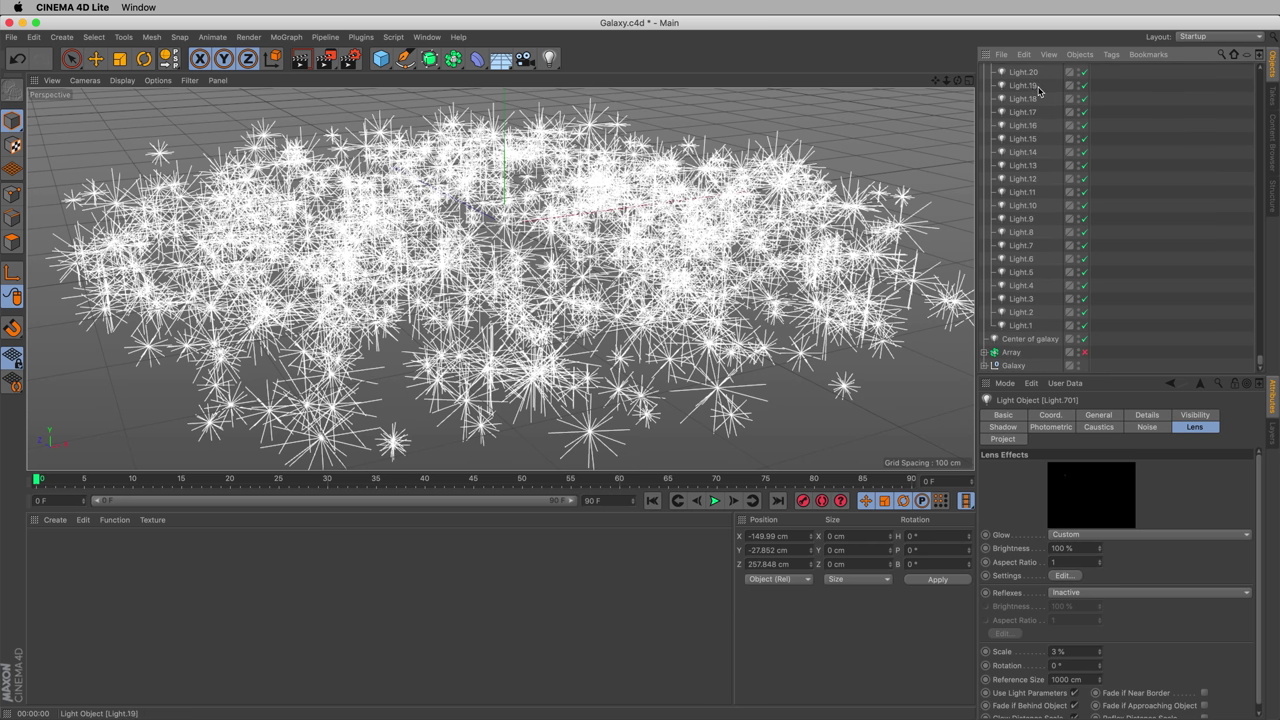
{"action": "left_click", "coordinate": [1022, 330], "text": "shift"}
{"action": "scroll", "coordinate": [1024, 320], "scroll_direction": "up", "scroll_amount": 20}
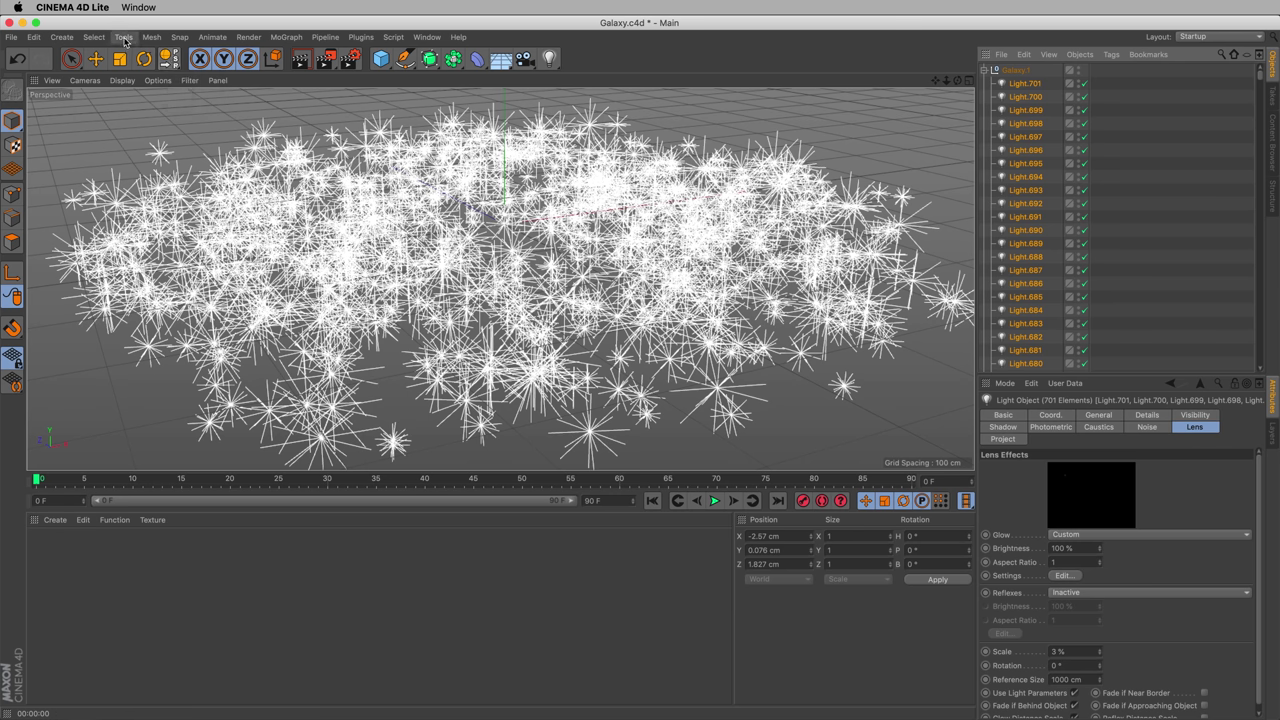
Randomize the copied lights' positions with 400 cm move ranges
{"action": "left_click", "coordinate": [170, 62]}
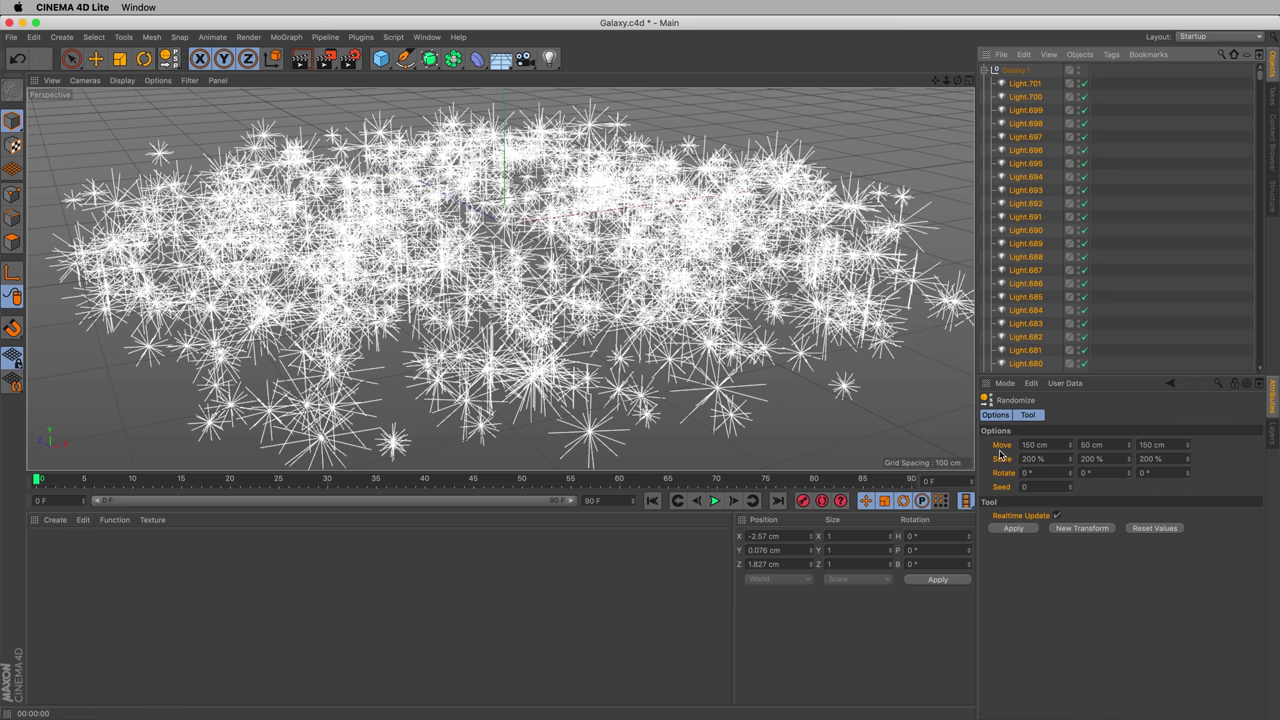
{"action": "left_click_drag", "start_coordinate": [1053, 443], "coordinate": [1011, 433]}
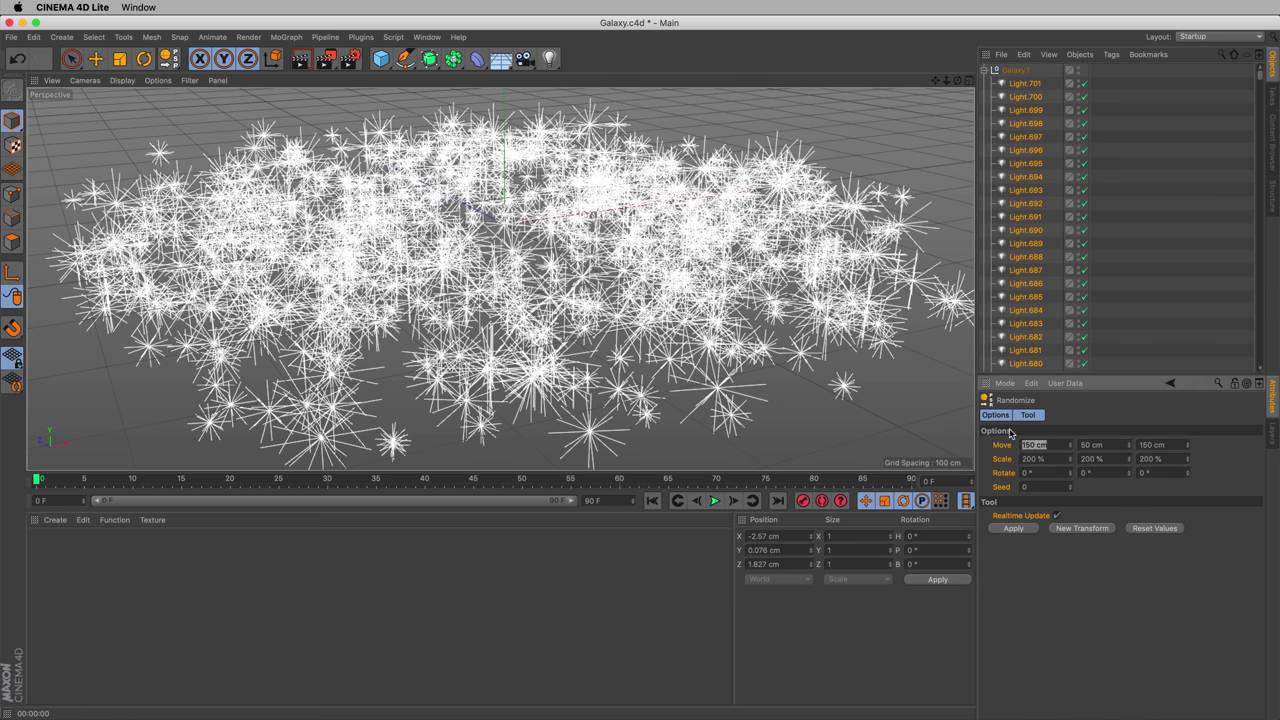
{"action": "type", "text": "40"}
{"action": "key", "text": "Tab"}
{"action": "key", "text": "Tab"}
{"action": "type", "text": "40"}
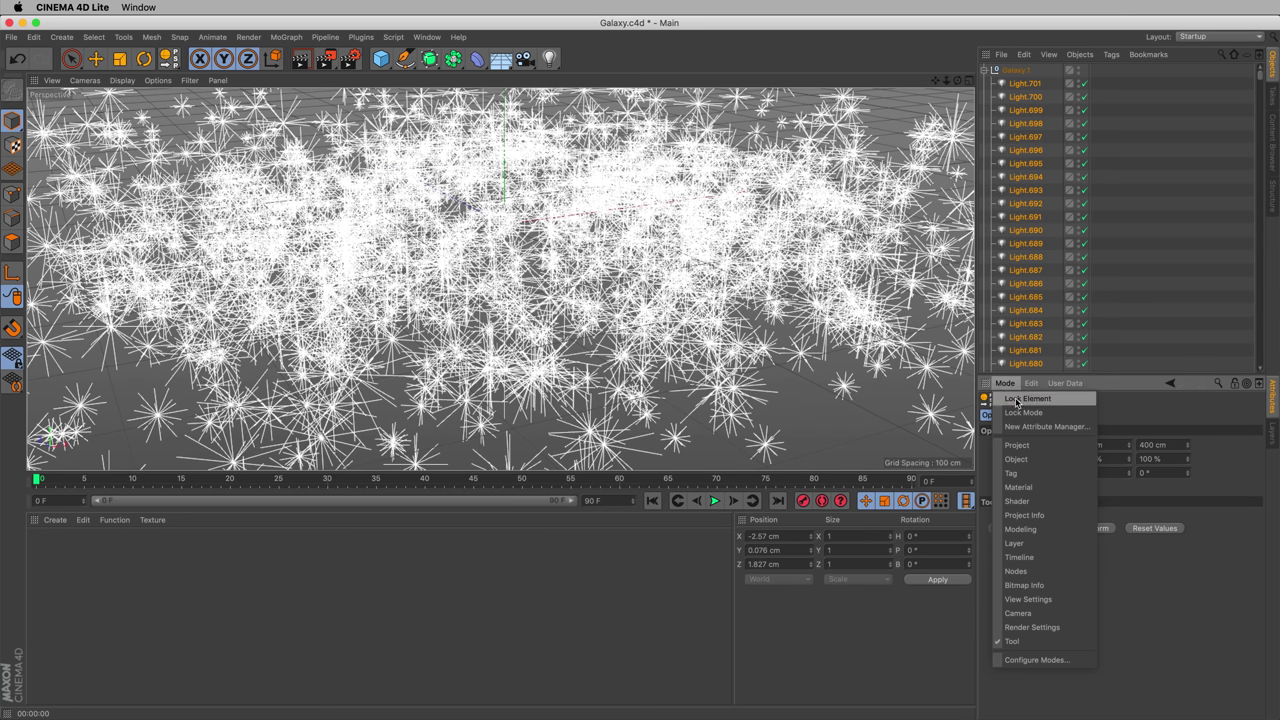
Rename the copied group Galaxy.1 to 'Smaller stars' and move it to the end of the object list
{"action": "left_click", "coordinate": [1030, 461]}
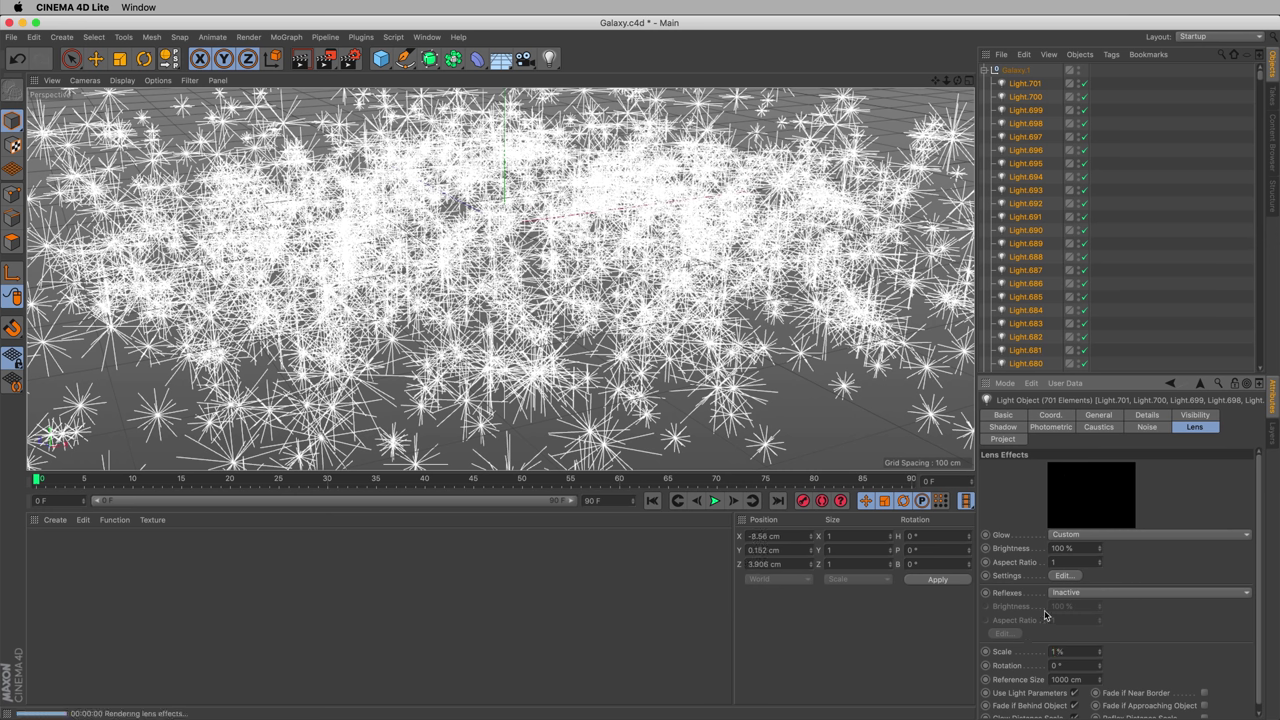
{"action": "key", "text": "super+r"}
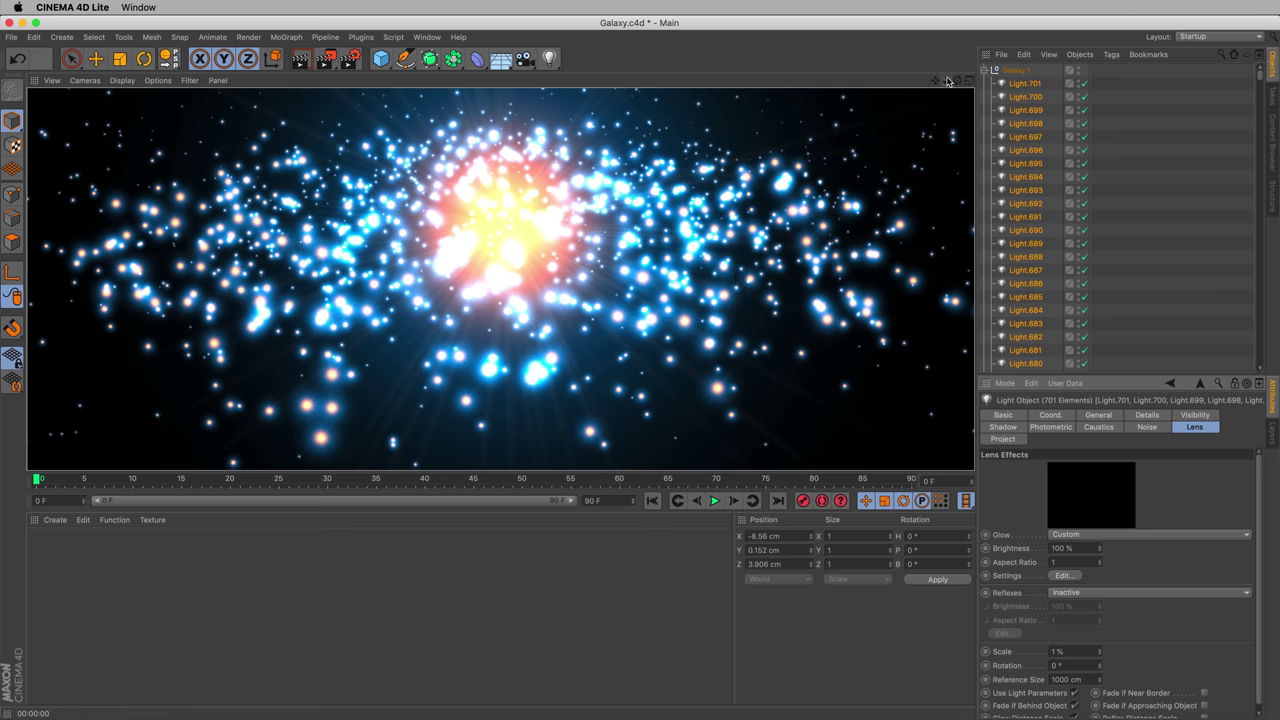
{"action": "left_click", "coordinate": [1114, 94]}
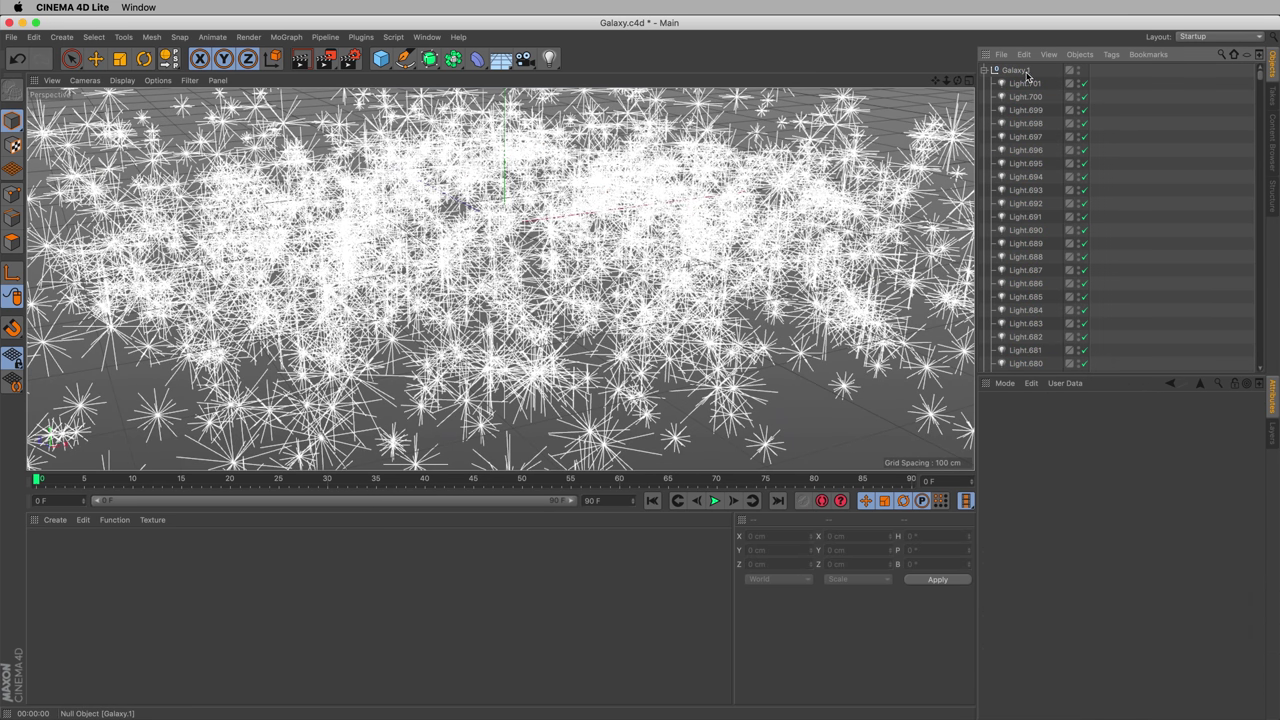
{"action": "double_click", "coordinate": [1016, 70]}
{"action": "type", "text": "Small"}
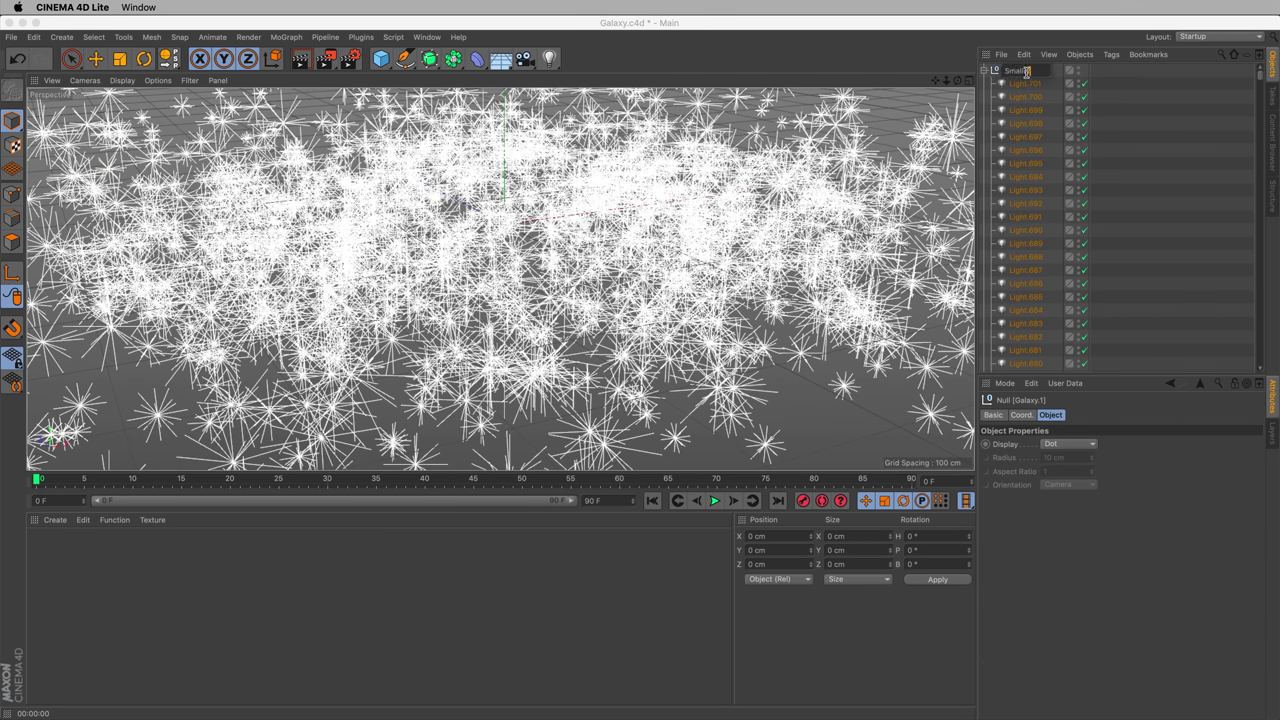
{"action": "type", "text": "er stars"}
{"action": "key", "text": "Return"}
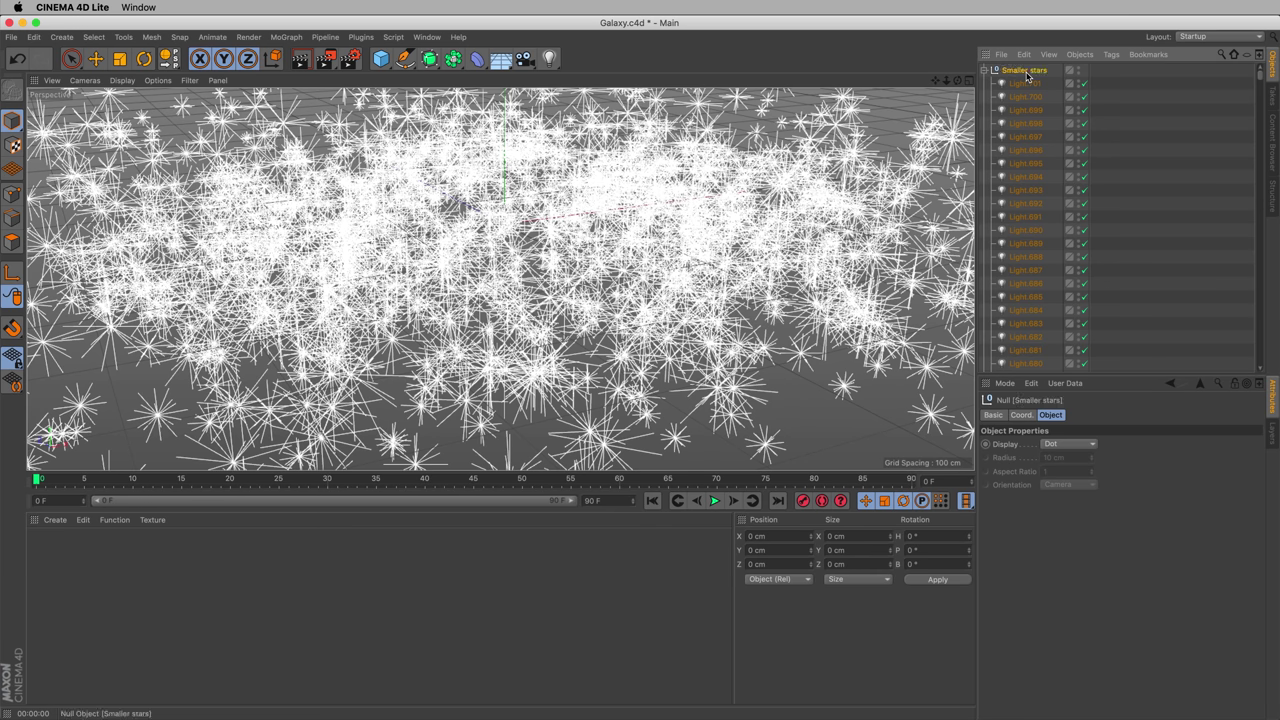
{"action": "left_click", "coordinate": [985, 70]}
{"action": "left_click_drag", "start_coordinate": [1010, 72], "coordinate": [1014, 122]}
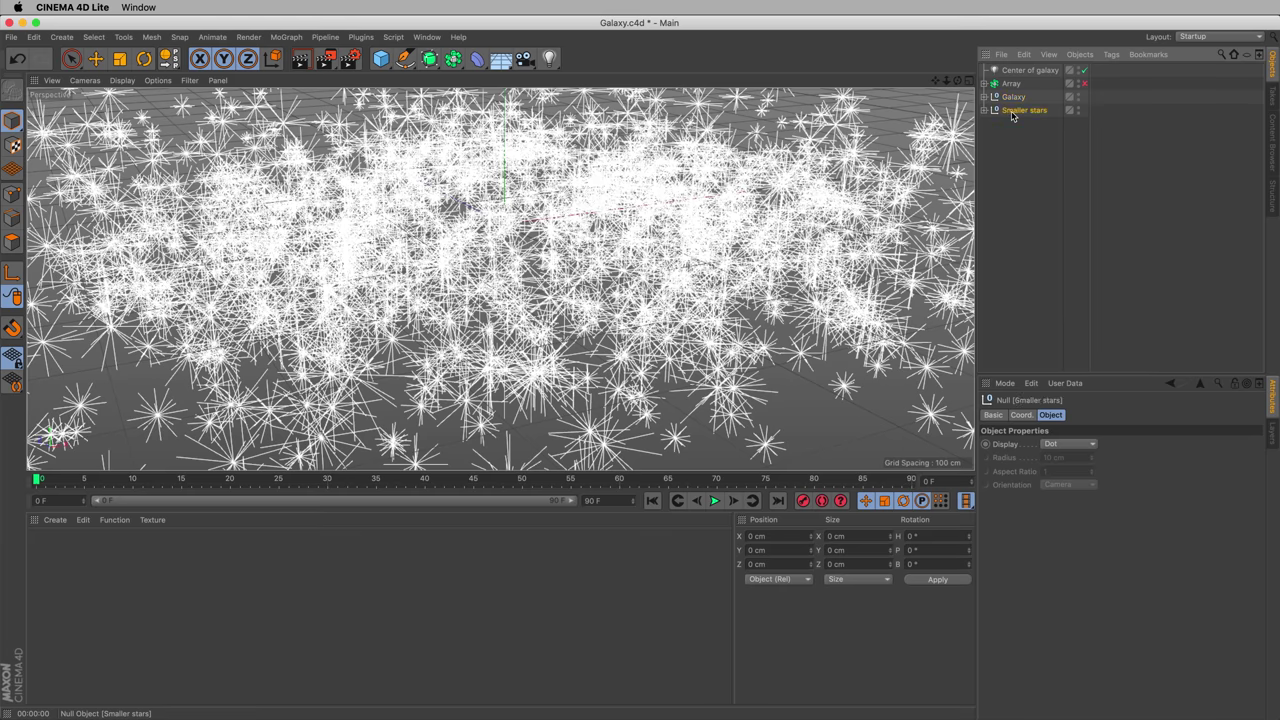
{"action": "left_click_drag", "start_coordinate": [954, 82], "coordinate": [950, 85]}
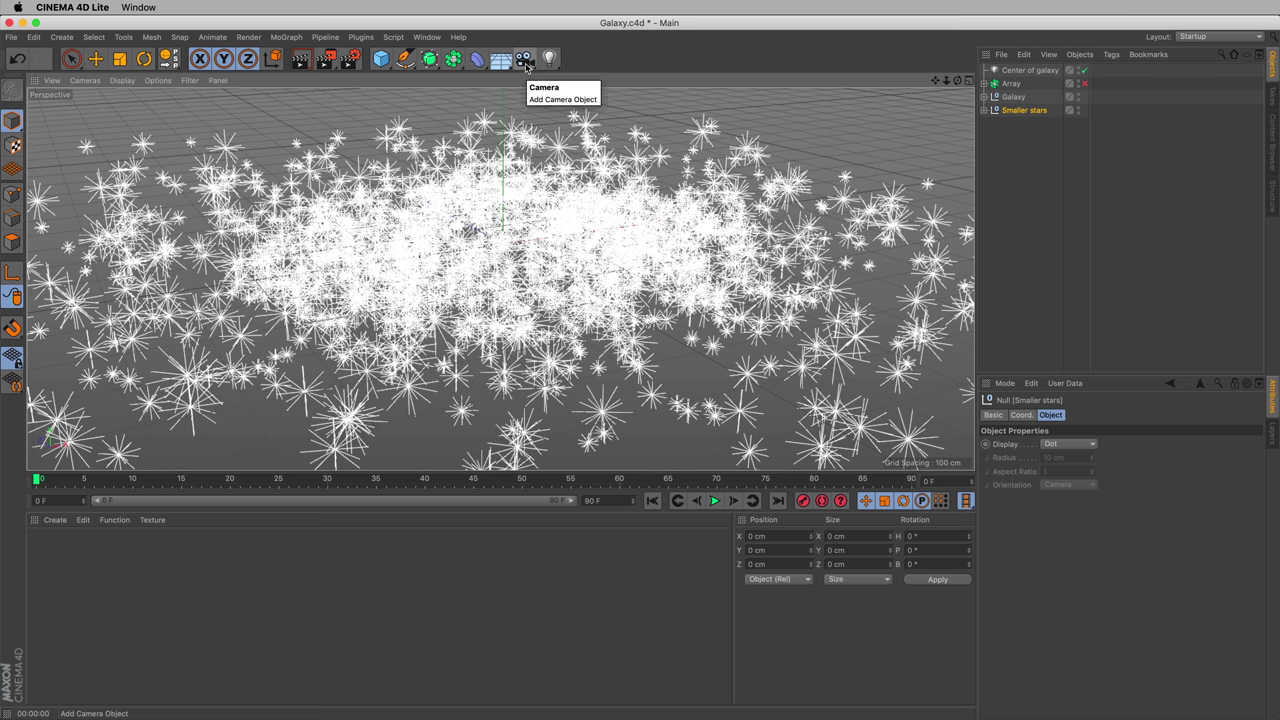
Add a camera, look through it, dolly close to the stars and set a 24 mm focal length
{"action": "left_click", "coordinate": [526, 67]}
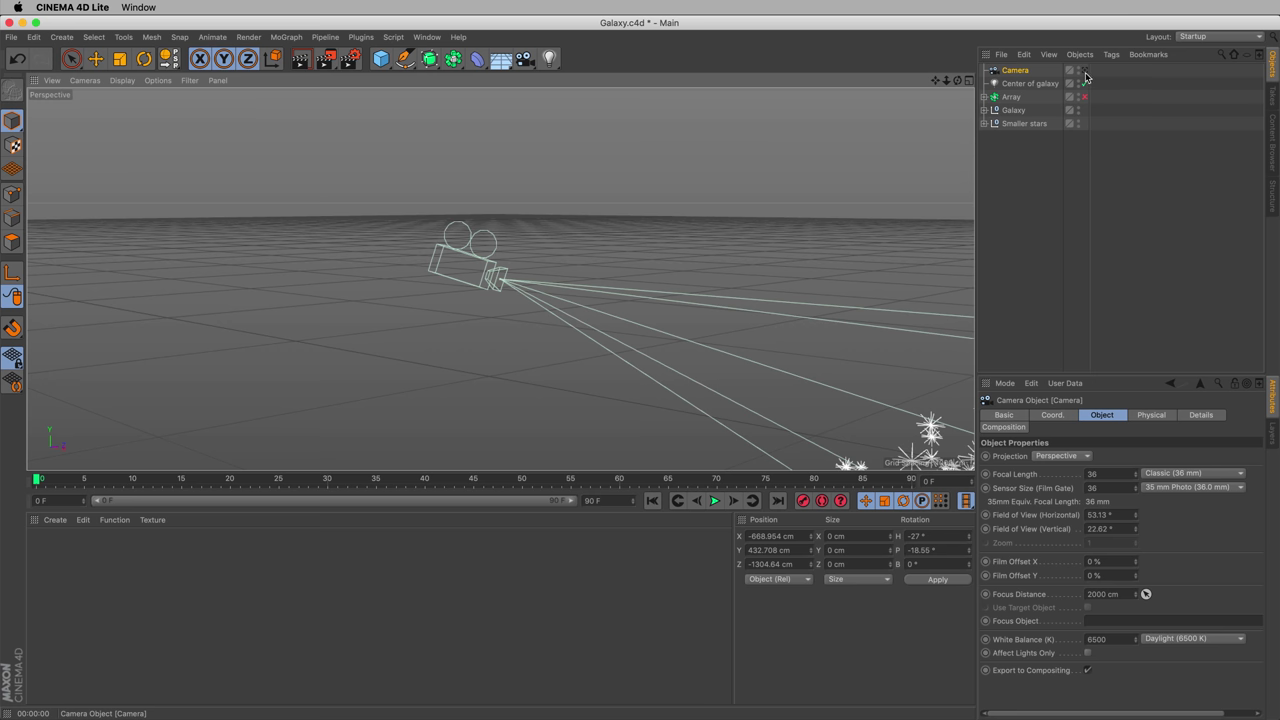
{"action": "left_click", "coordinate": [1085, 74]}
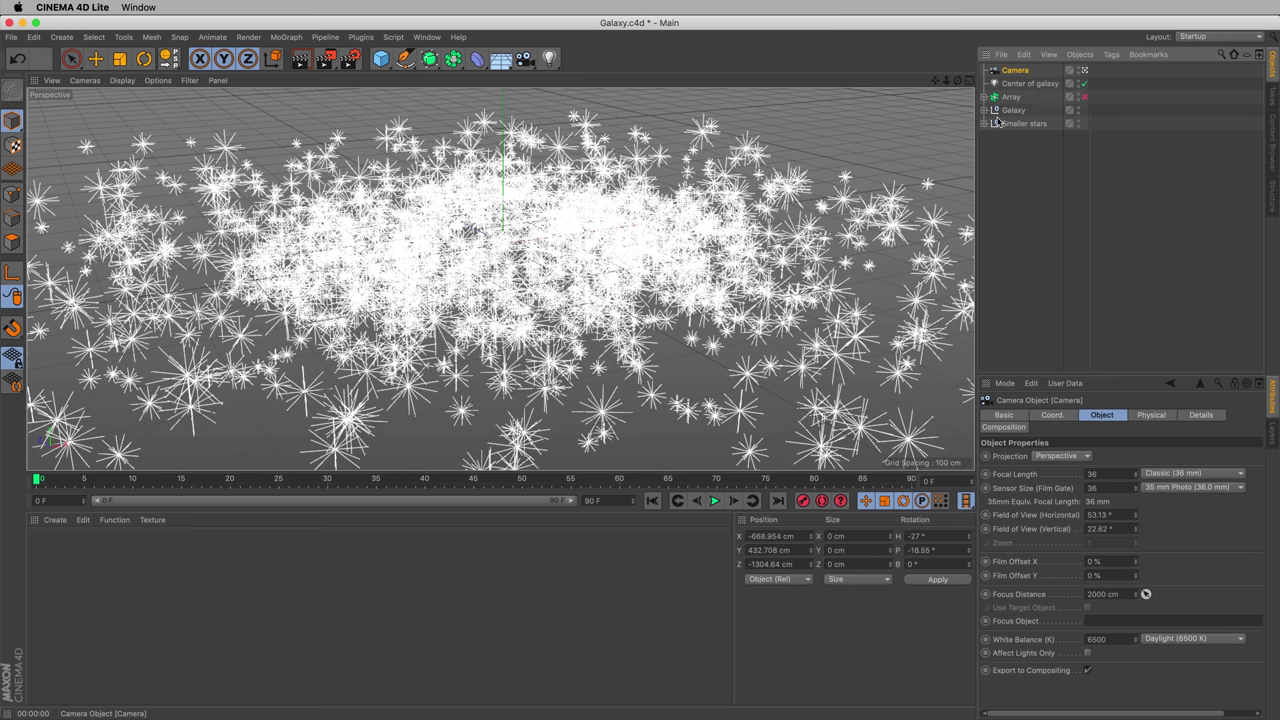
{"action": "left_click_drag", "start_coordinate": [946, 80], "coordinate": [982, 412]}
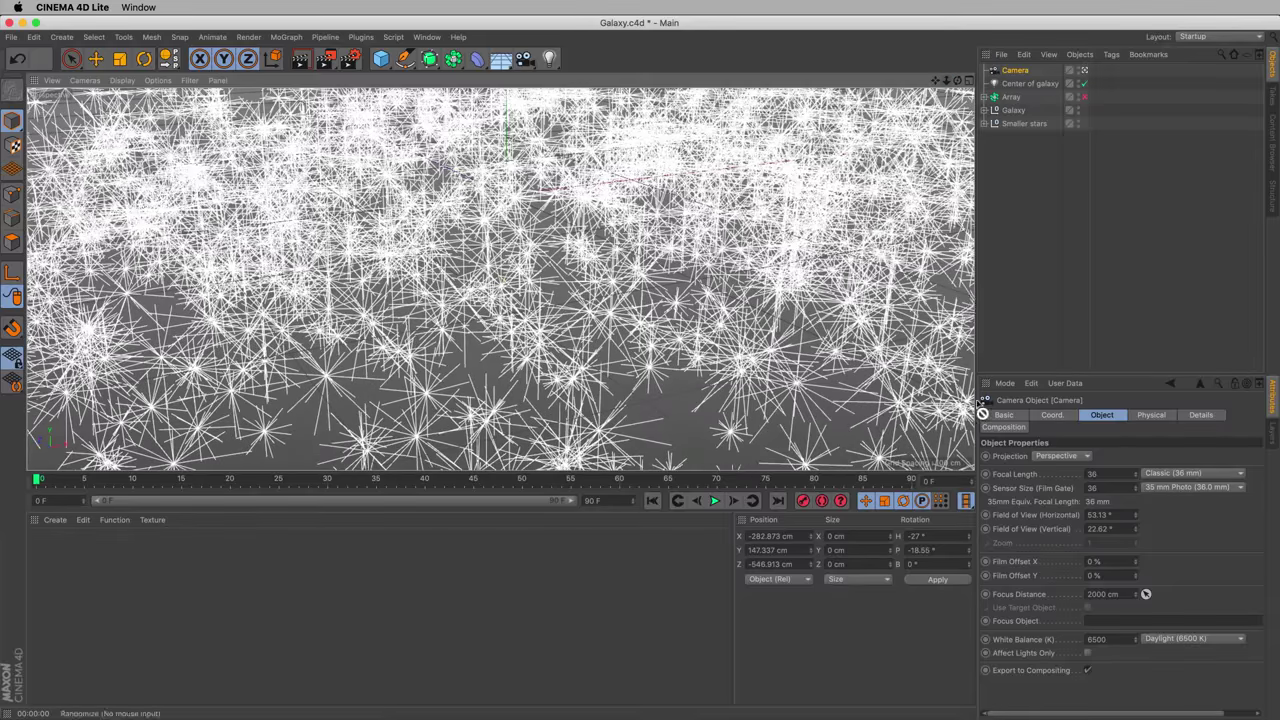
{"action": "left_click", "coordinate": [1122, 474]}
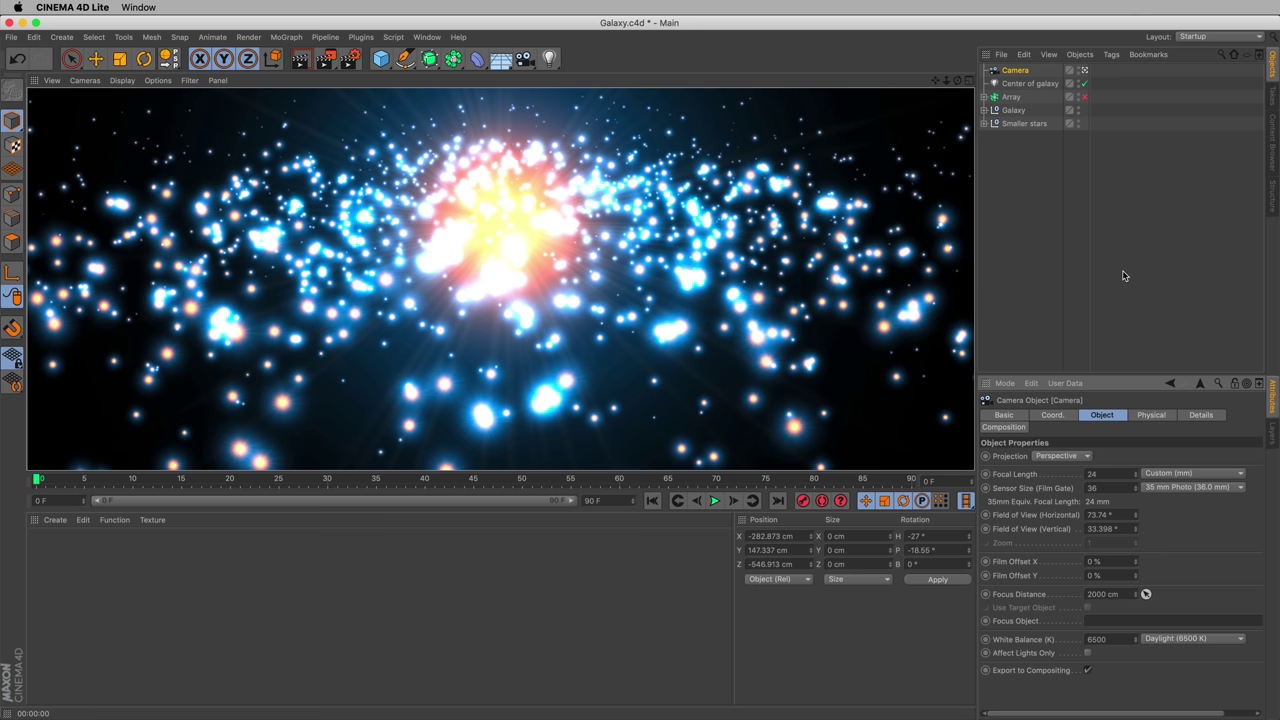
{"action": "left_click", "coordinate": [992, 124]}
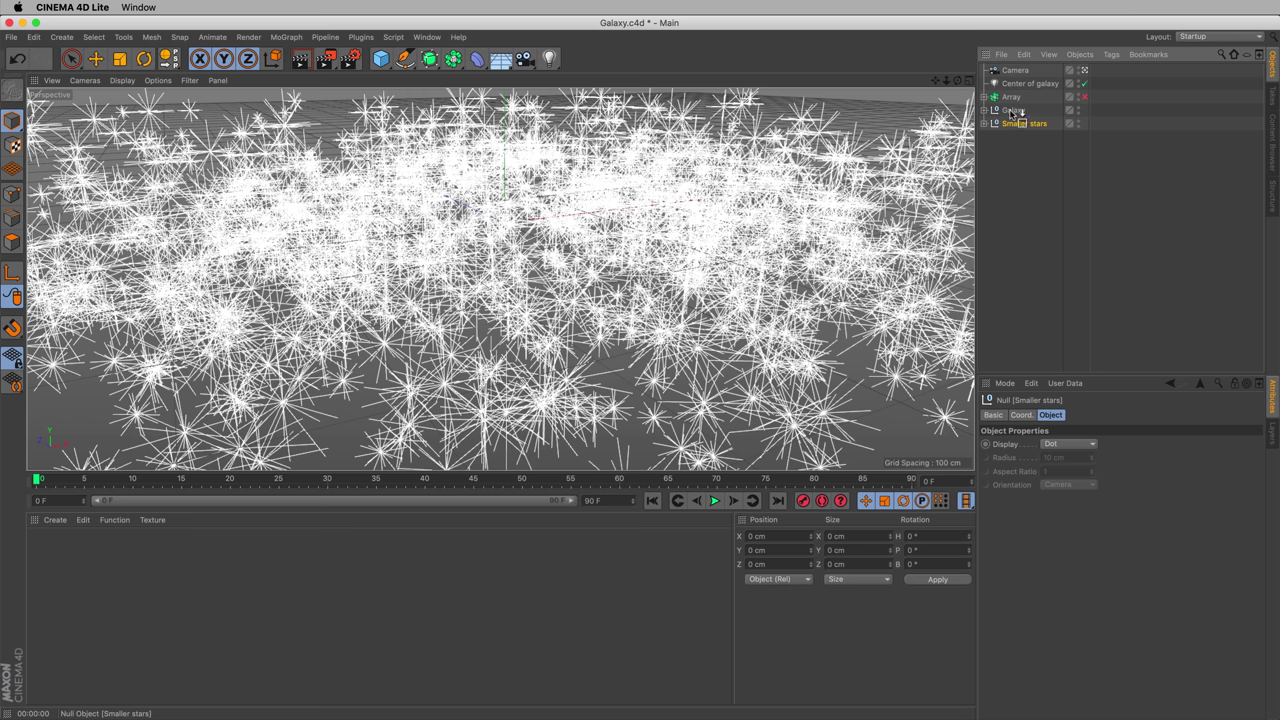
Parent Smaller stars under Galaxy, select Galaxy and scrub the timeline back to frame 0
{"action": "left_click_drag", "start_coordinate": [1011, 113], "coordinate": [1011, 114]}
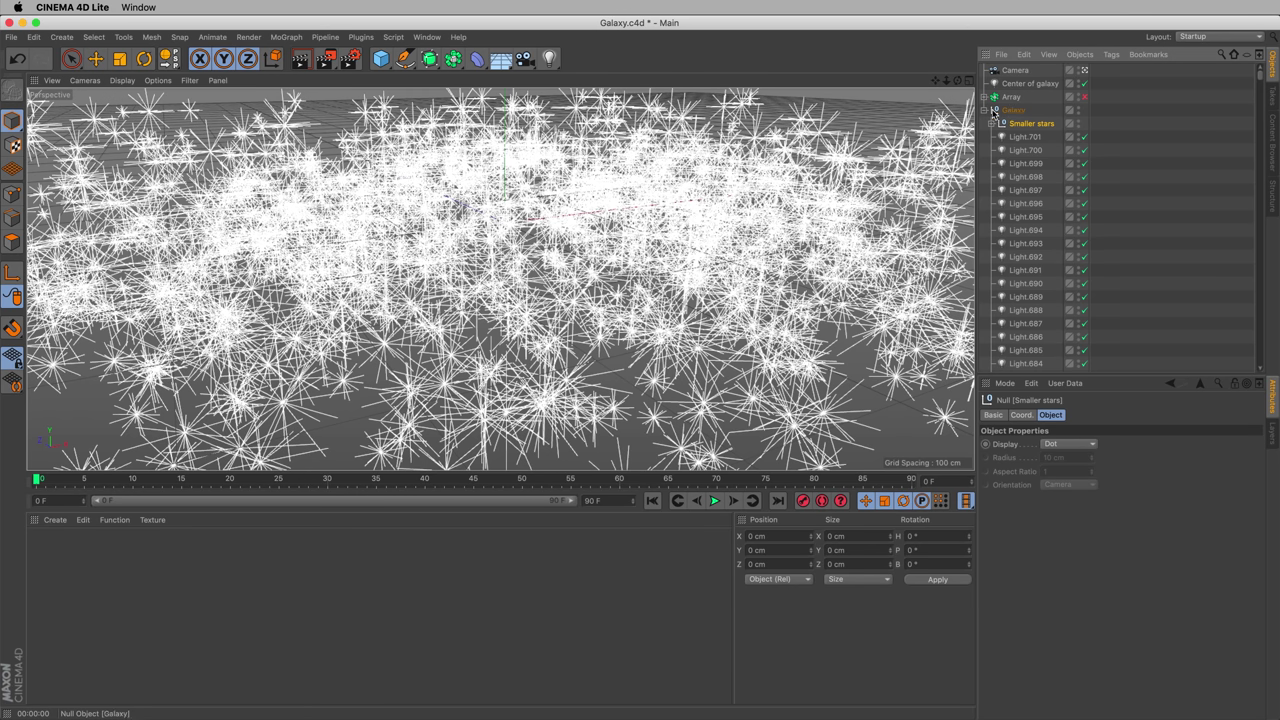
{"action": "left_click", "coordinate": [985, 110]}
{"action": "left_click", "coordinate": [1005, 112]}
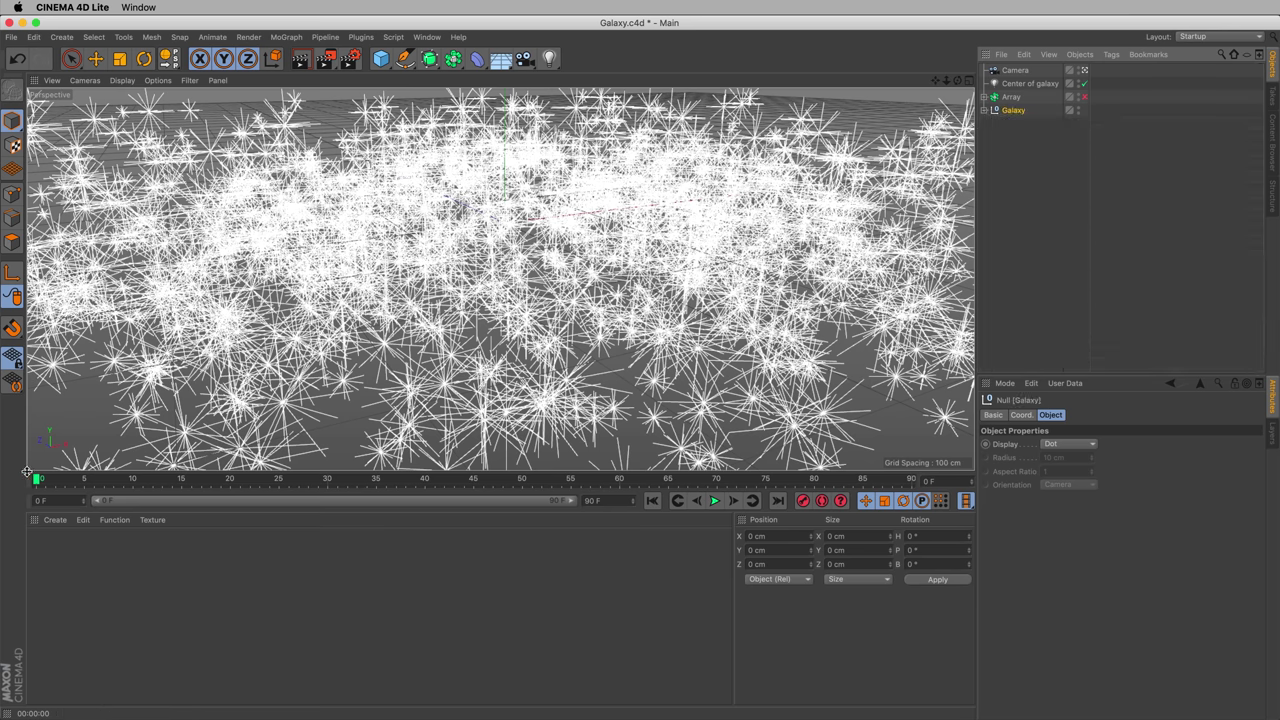
{"action": "left_click_drag", "start_coordinate": [40, 483], "coordinate": [494, 483]}
{"action": "left_click_drag", "start_coordinate": [638, 487], "coordinate": [46, 483]}
{"action": "left_click_drag", "start_coordinate": [157, 488], "coordinate": [85, 483]}
{"action": "left_click_drag", "start_coordinate": [18, 512], "coordinate": [18, 512]}
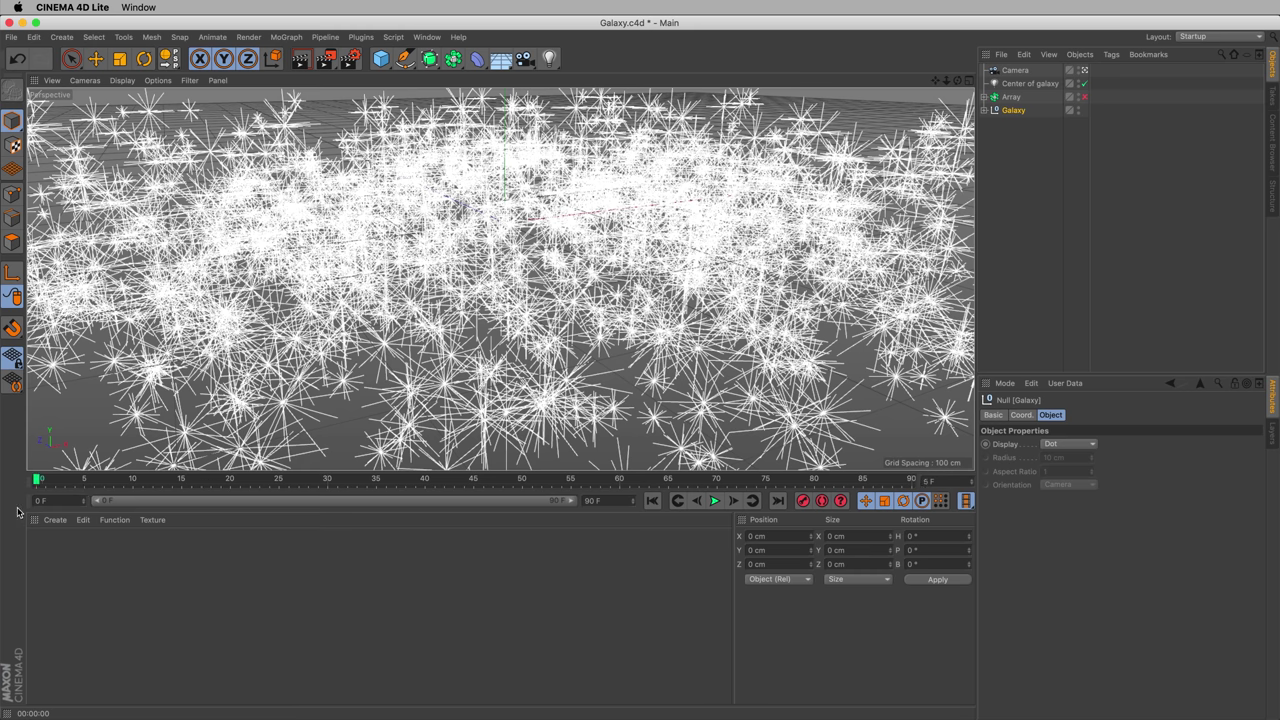
Keyframe Galaxy at frame 0, then at frame 90 rotate its heading around the vertical axis
{"action": "left_click", "coordinate": [805, 503]}
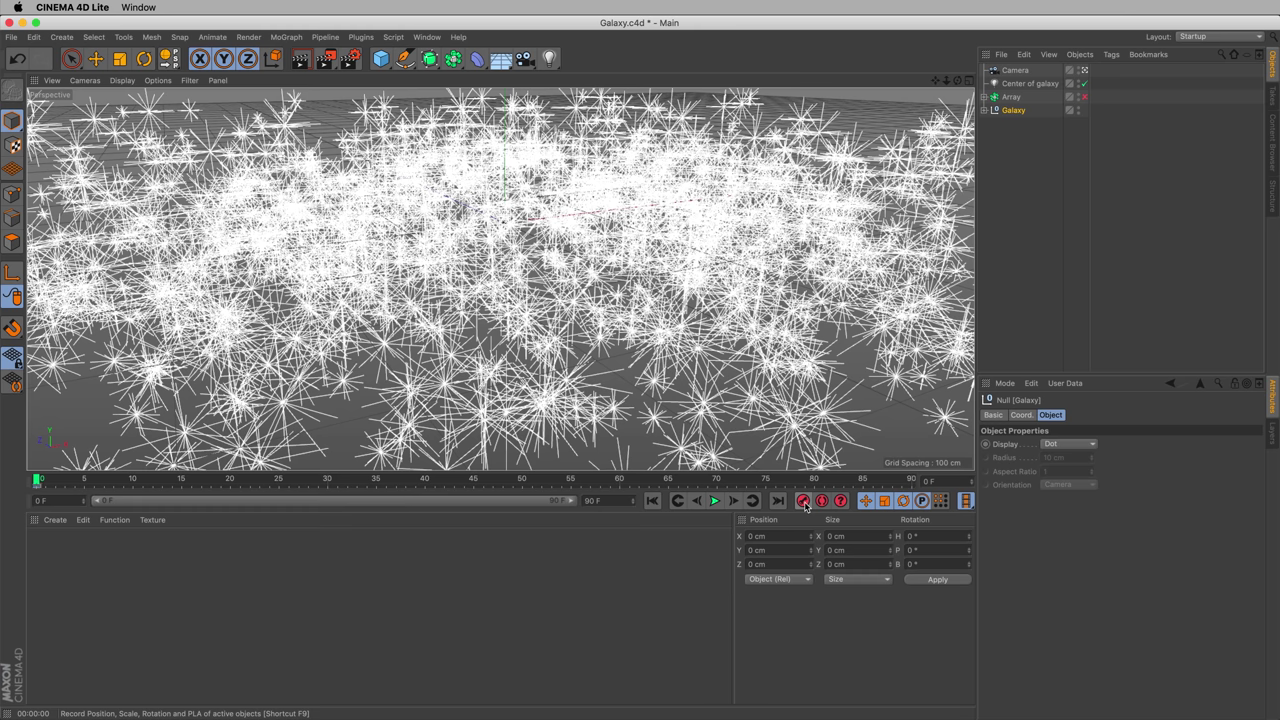
{"action": "left_click_drag", "start_coordinate": [82, 485], "coordinate": [925, 478]}
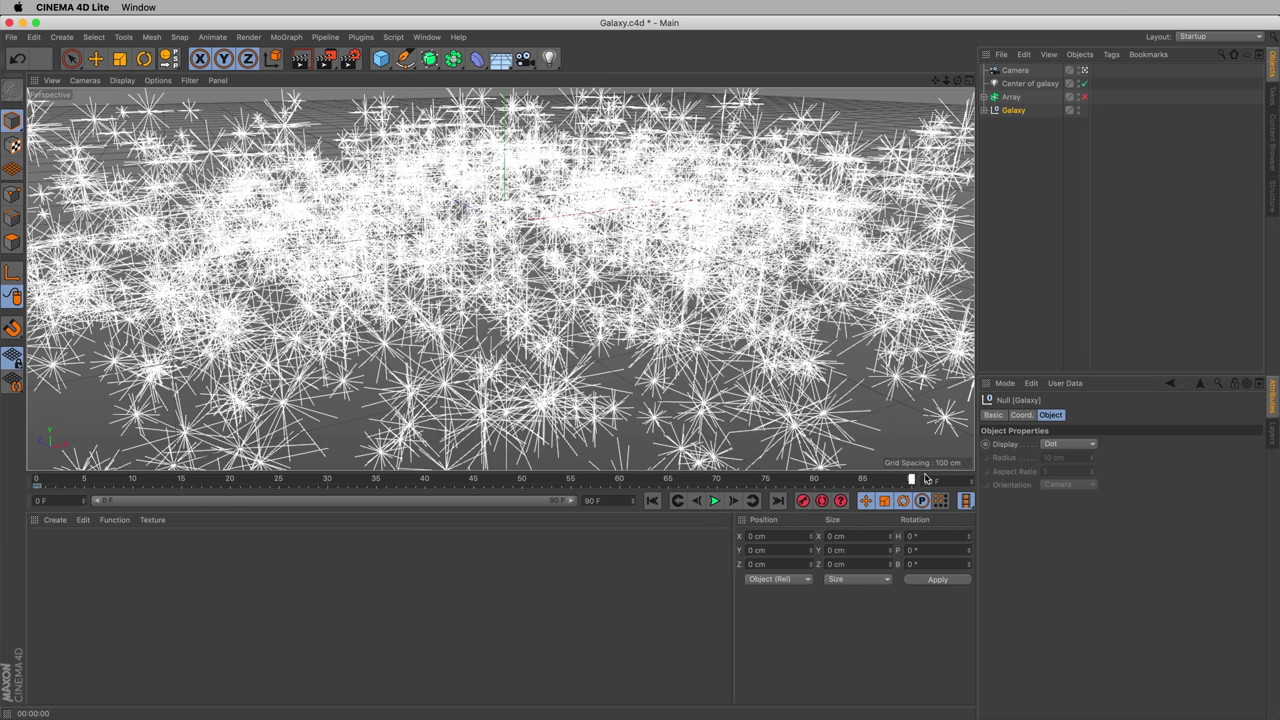
{"action": "left_click", "coordinate": [145, 59]}
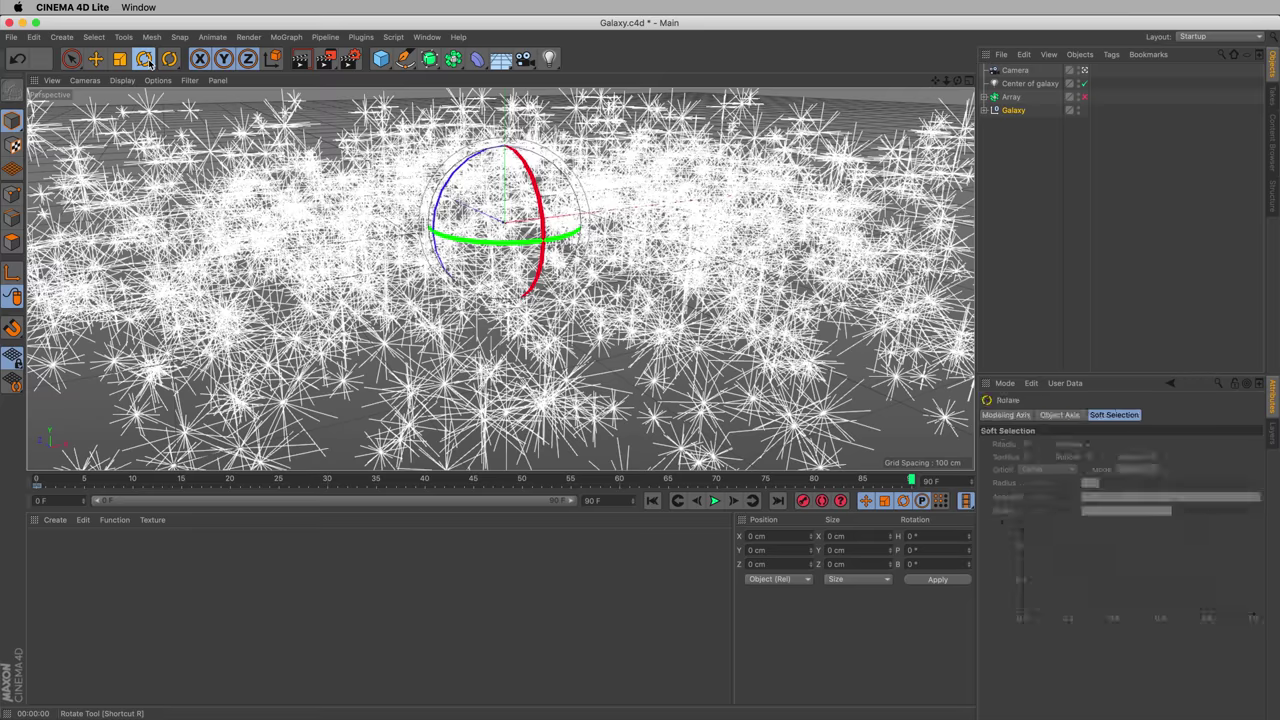
{"action": "left_click_drag", "start_coordinate": [500, 242], "coordinate": [424, 246]}
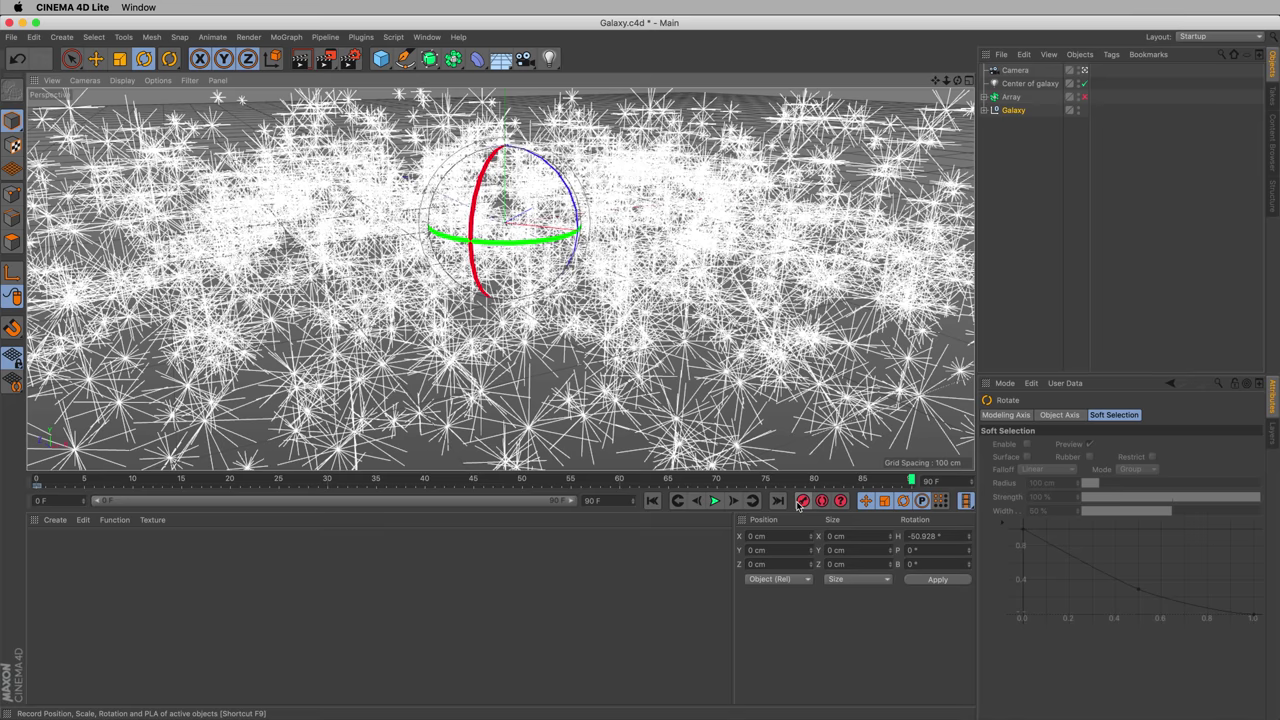
Scrub and play back the 90-frame rotation, then render the camera view
{"action": "left_click_drag", "start_coordinate": [909, 486], "coordinate": [493, 482]}
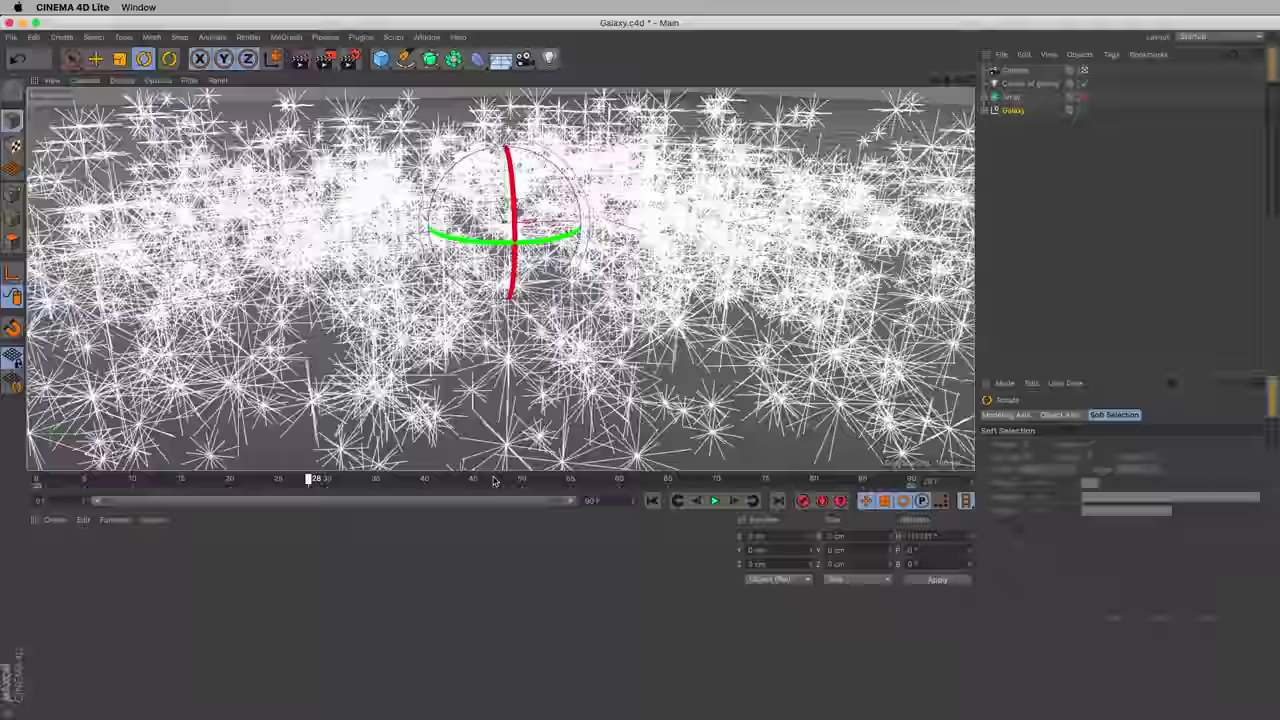
{"action": "left_click_drag", "start_coordinate": [909, 480], "coordinate": [212, 480]}
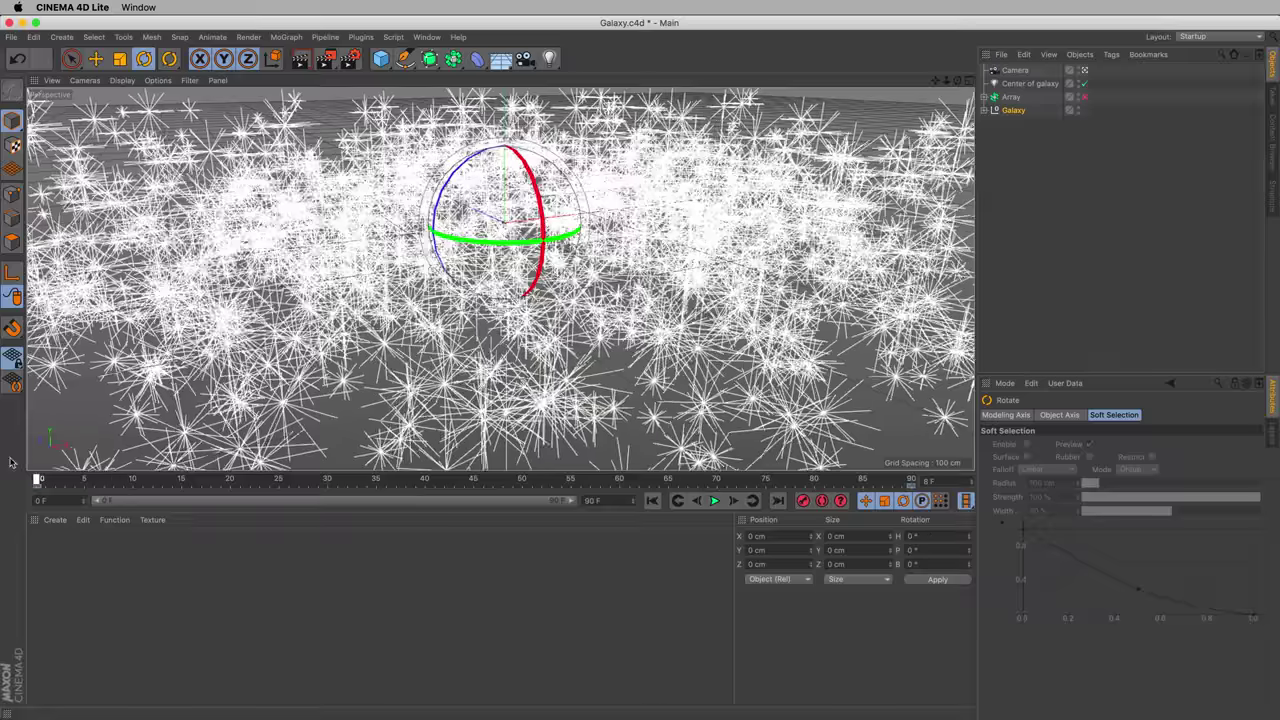
{"action": "left_click", "coordinate": [714, 500]}
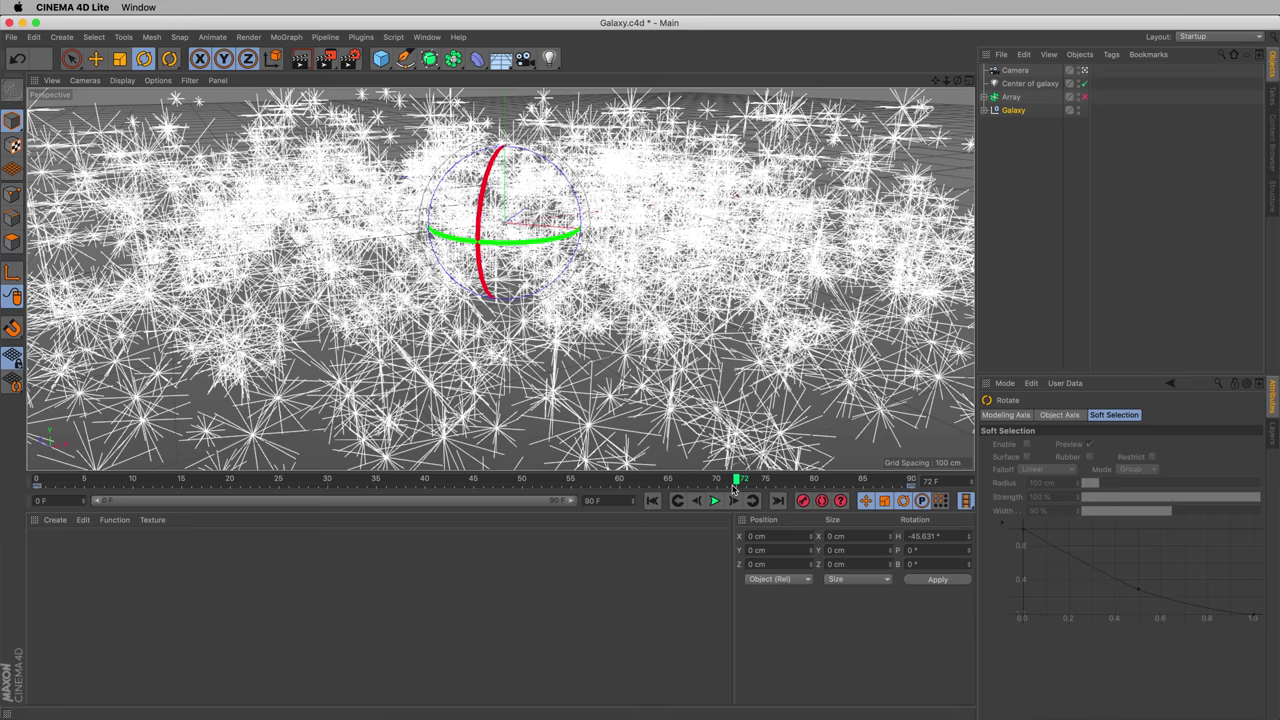
{"action": "key", "text": "ctrl+r"}
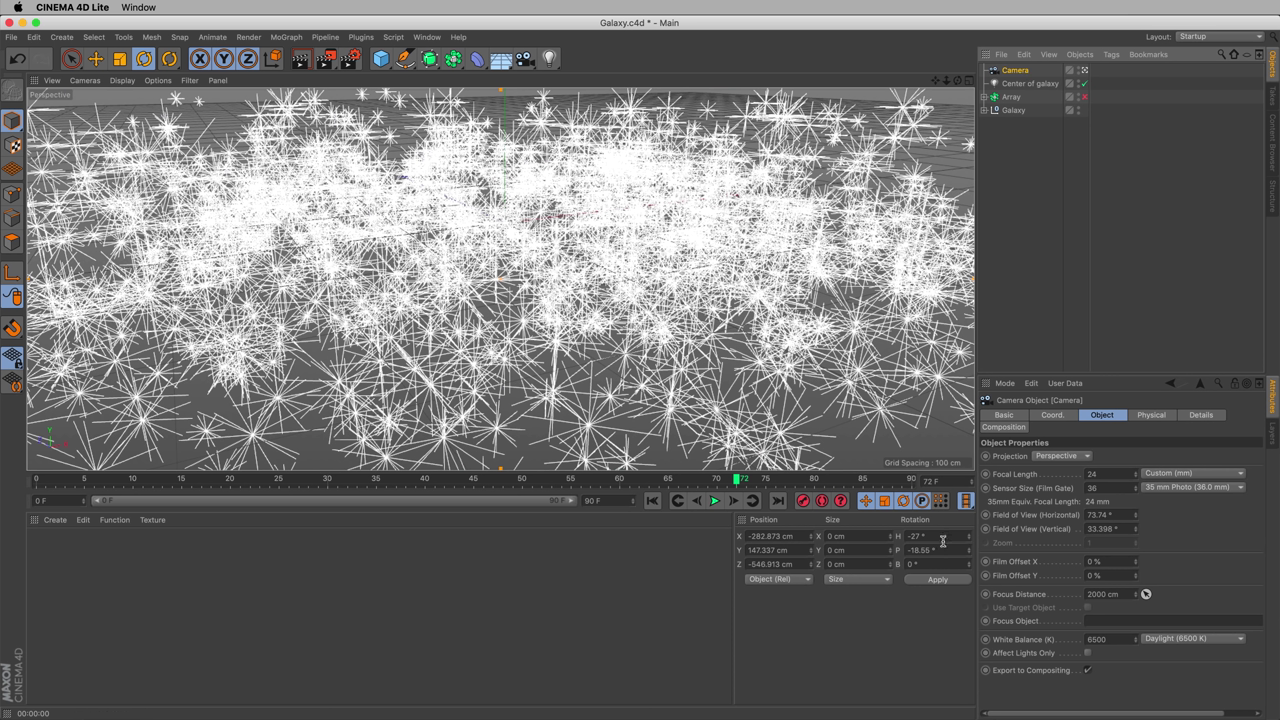
Tilt the camera pitch to -12° then -13°, rendering the camera view to check framing
{"action": "left_click", "coordinate": [942, 550]}
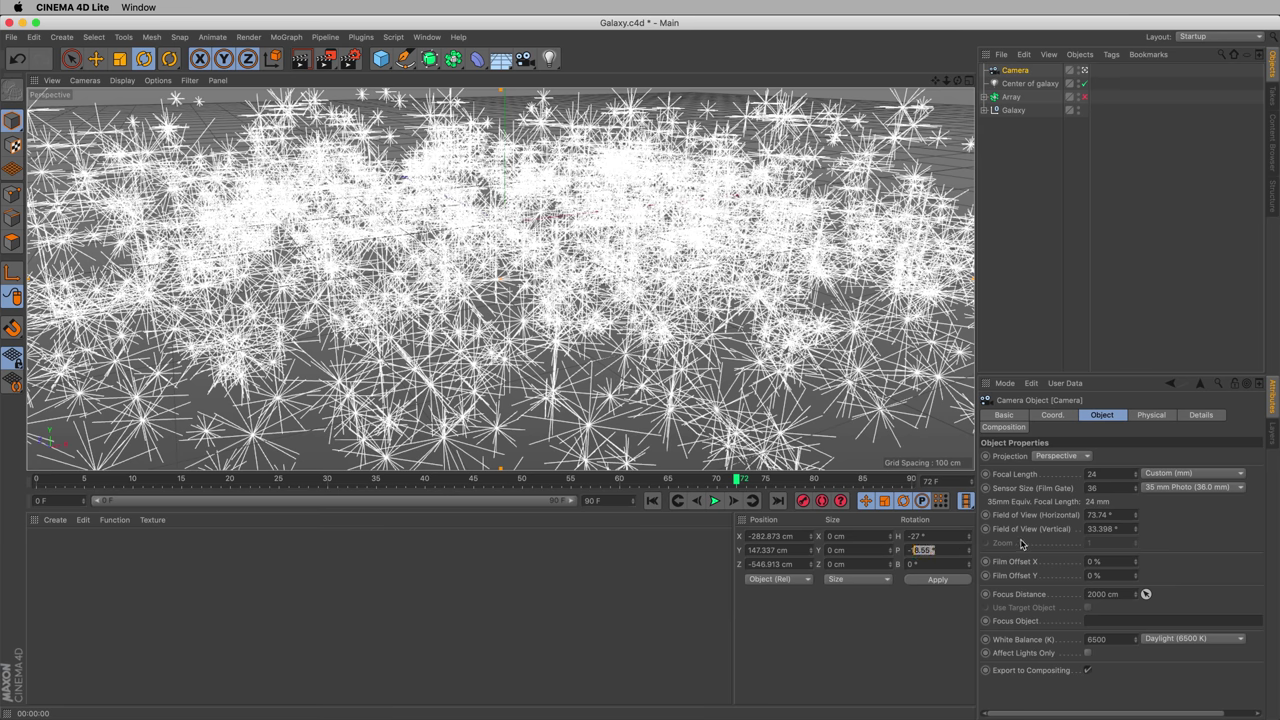
{"action": "type", "text": "-12"}
{"action": "key", "text": "Return"}
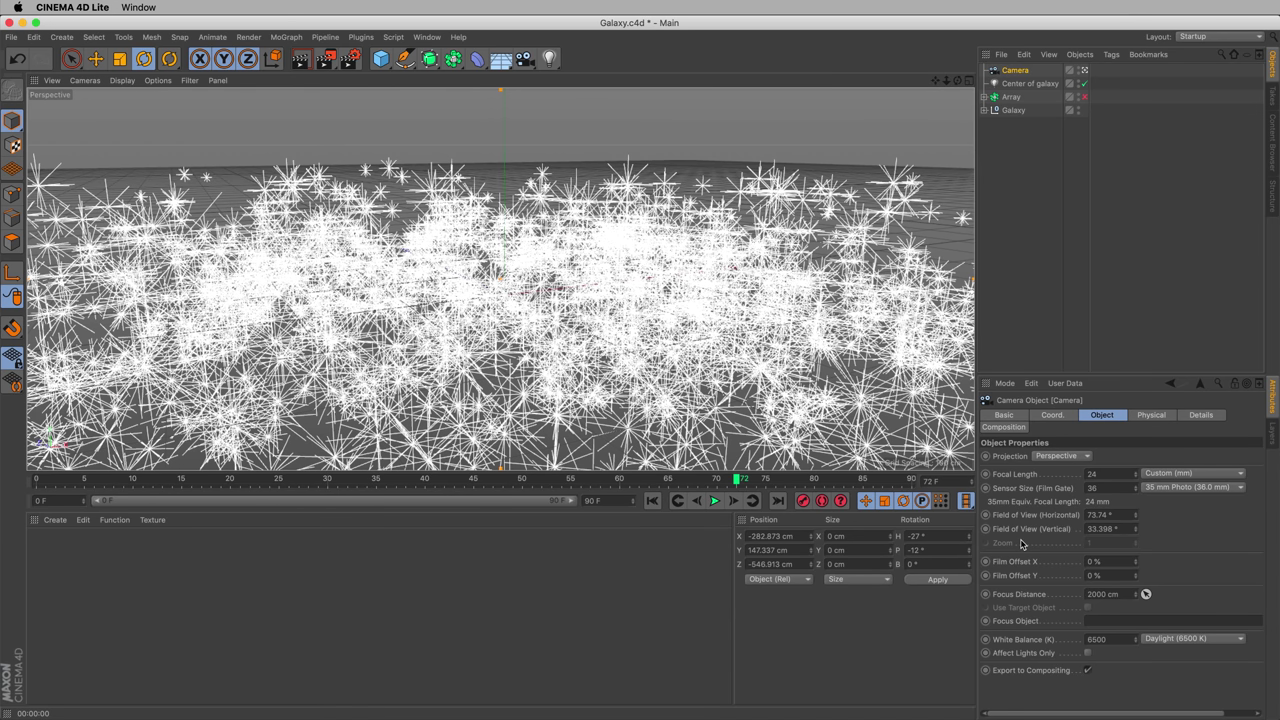
{"action": "double_click", "coordinate": [935, 549]}
{"action": "type", "text": "-13"}
{"action": "key", "text": "Return"}
{"action": "key", "text": "super+r"}
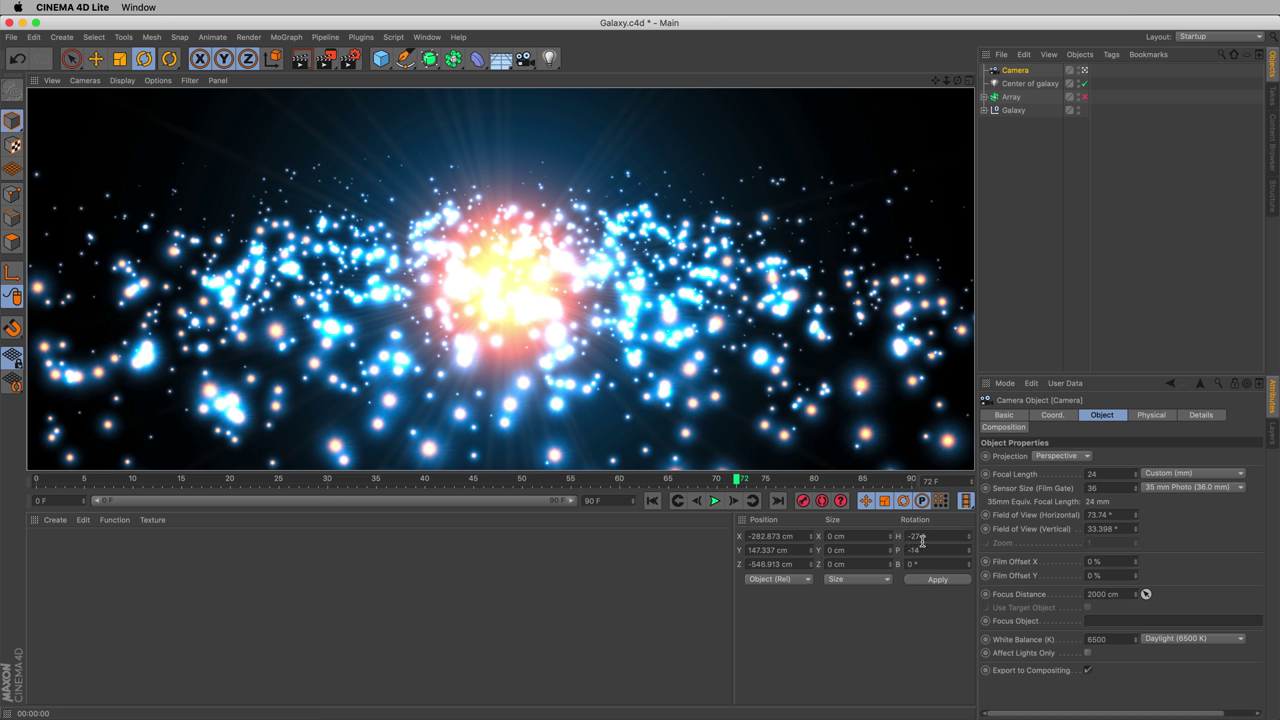
{"action": "key", "text": "Return"}
{"action": "key", "text": "ctrl+r"}
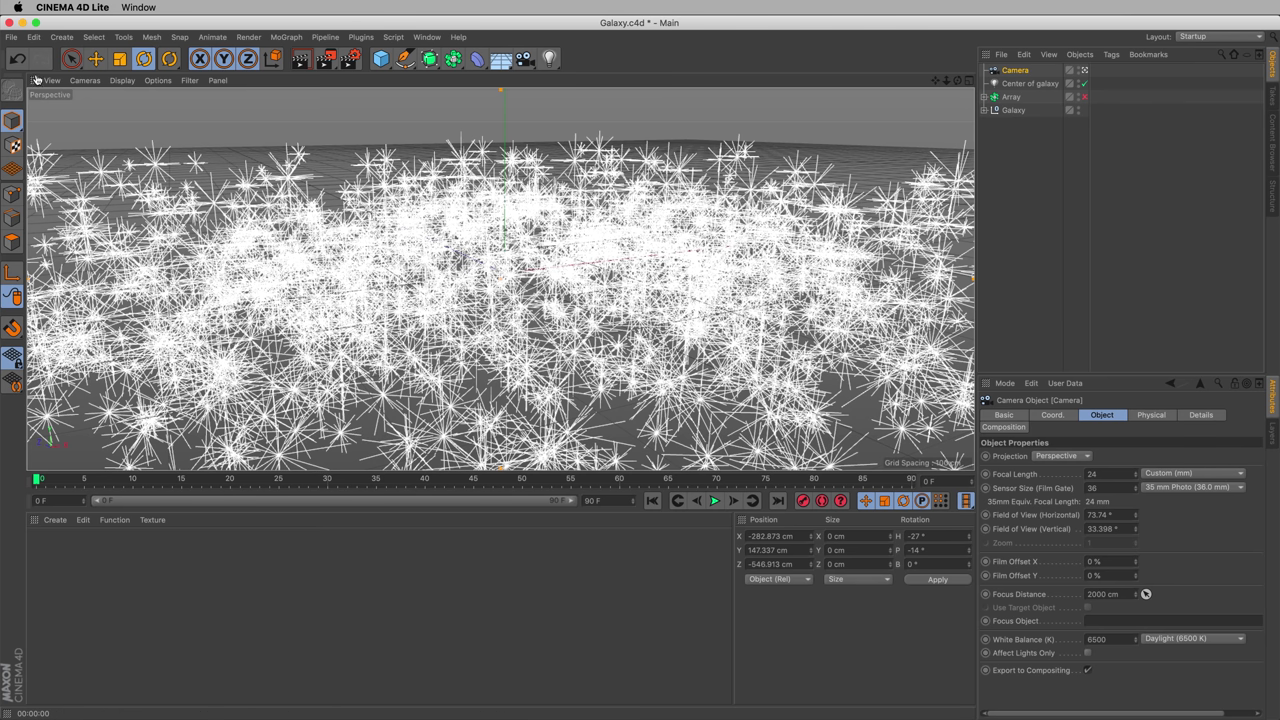
{"action": "left_click", "coordinate": [12, 37]}
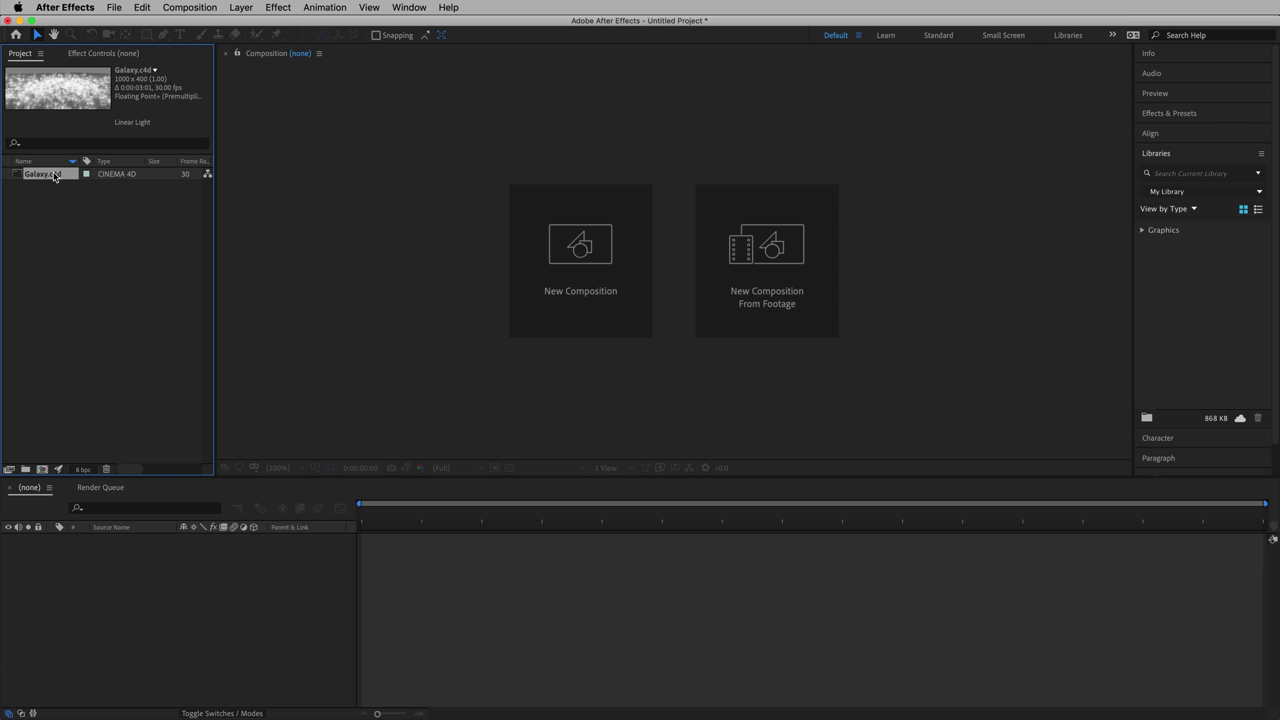
Create a composition from Galaxy.c4d, preview a later frame, and set Cineware Renderer to Standard (Final)
{"action": "left_click_drag", "start_coordinate": [43, 178], "coordinate": [44, 472]}
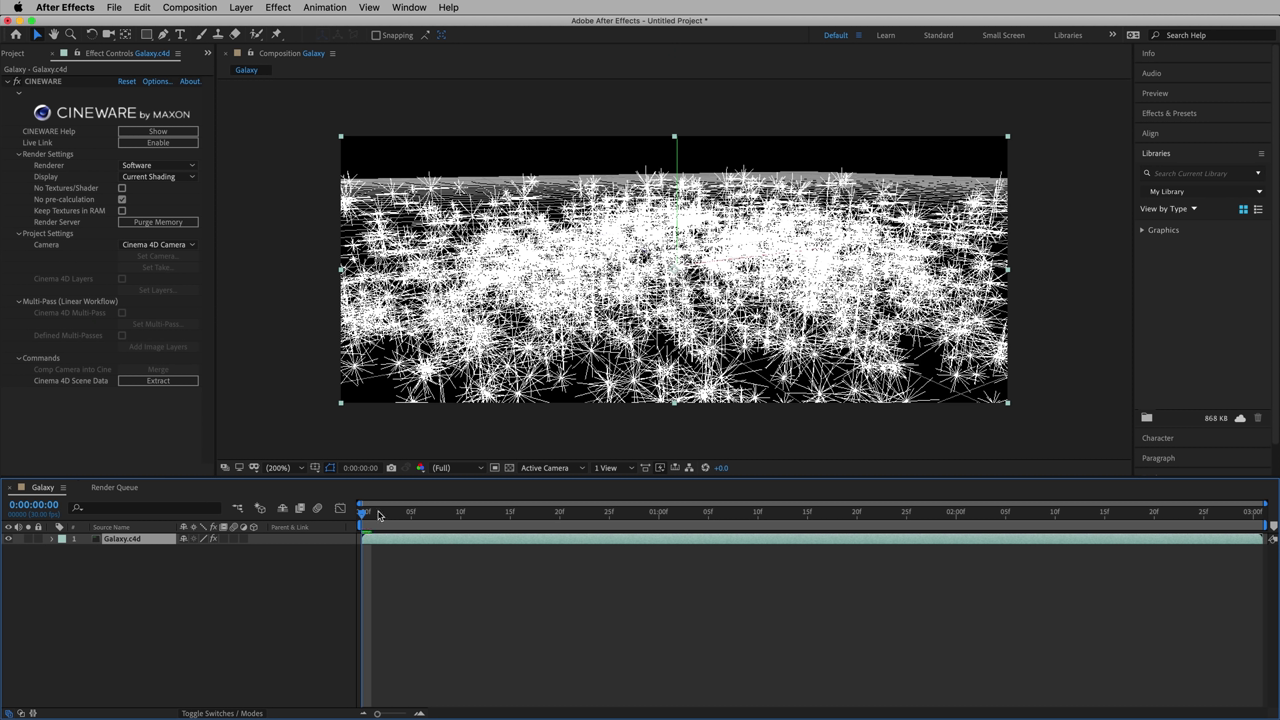
{"action": "left_click_drag", "start_coordinate": [379, 515], "coordinate": [956, 526]}
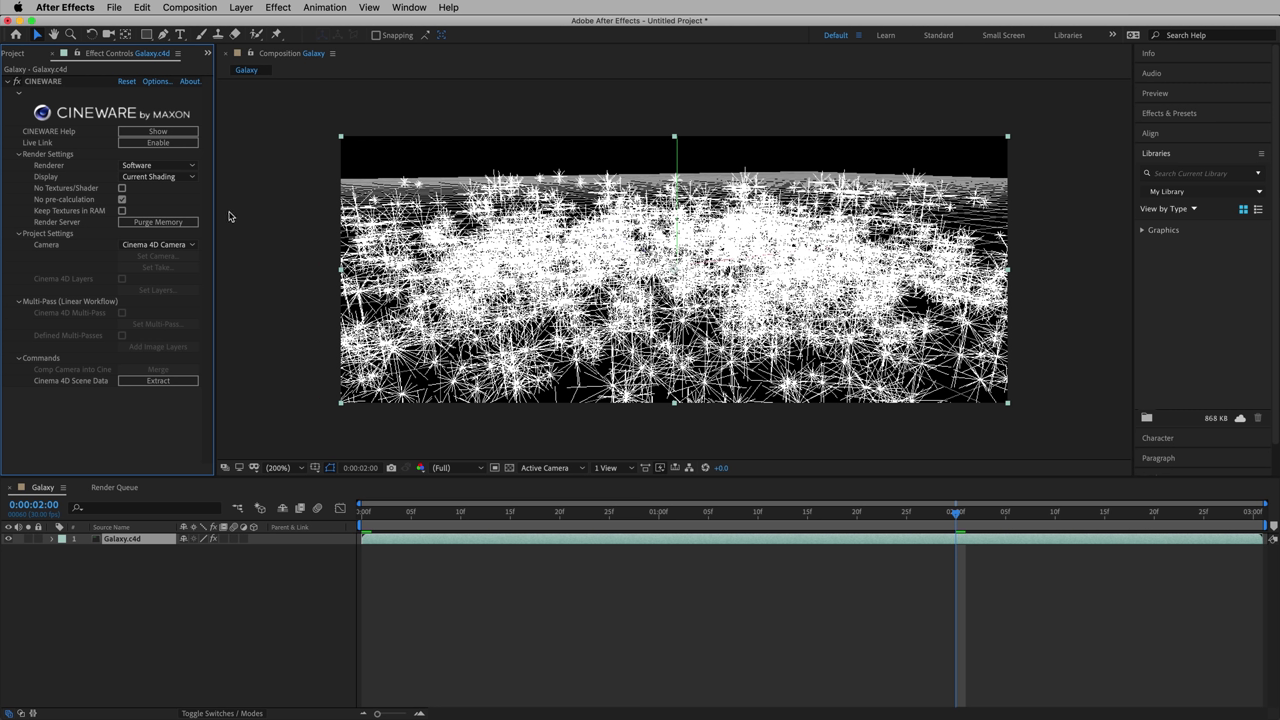
{"action": "left_click", "coordinate": [157, 167]}
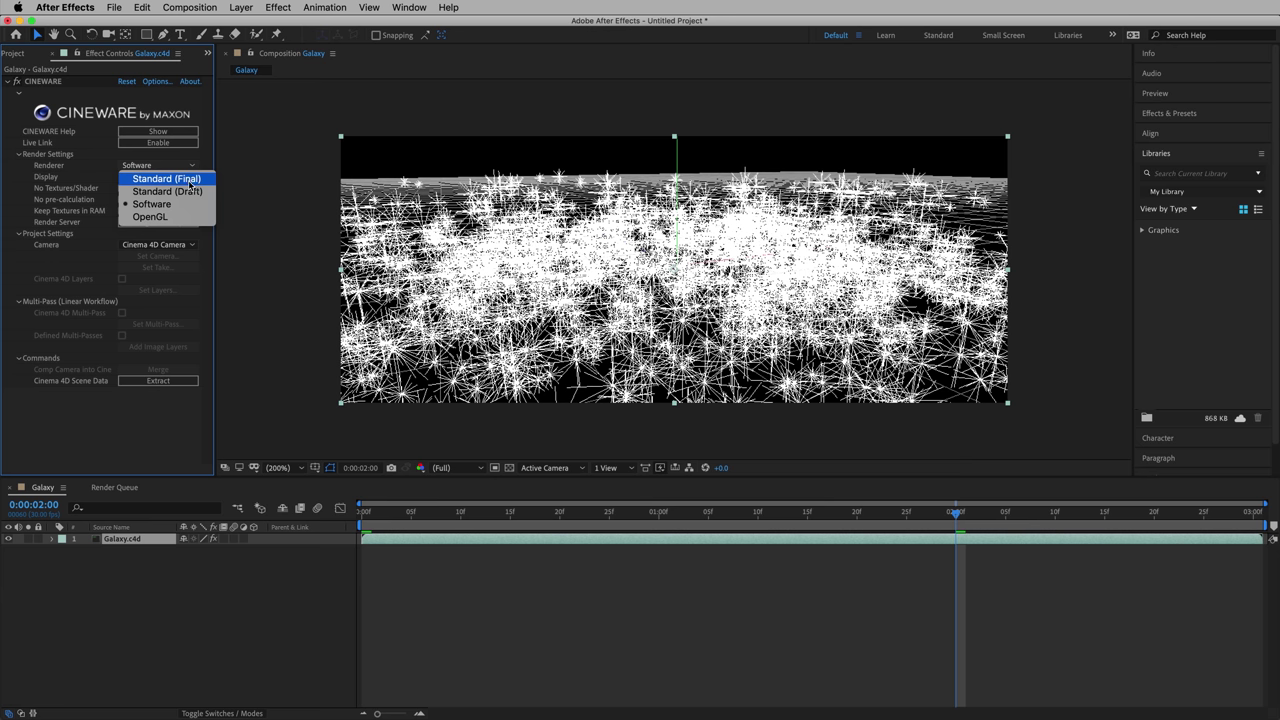
{"action": "left_click", "coordinate": [166, 179]}
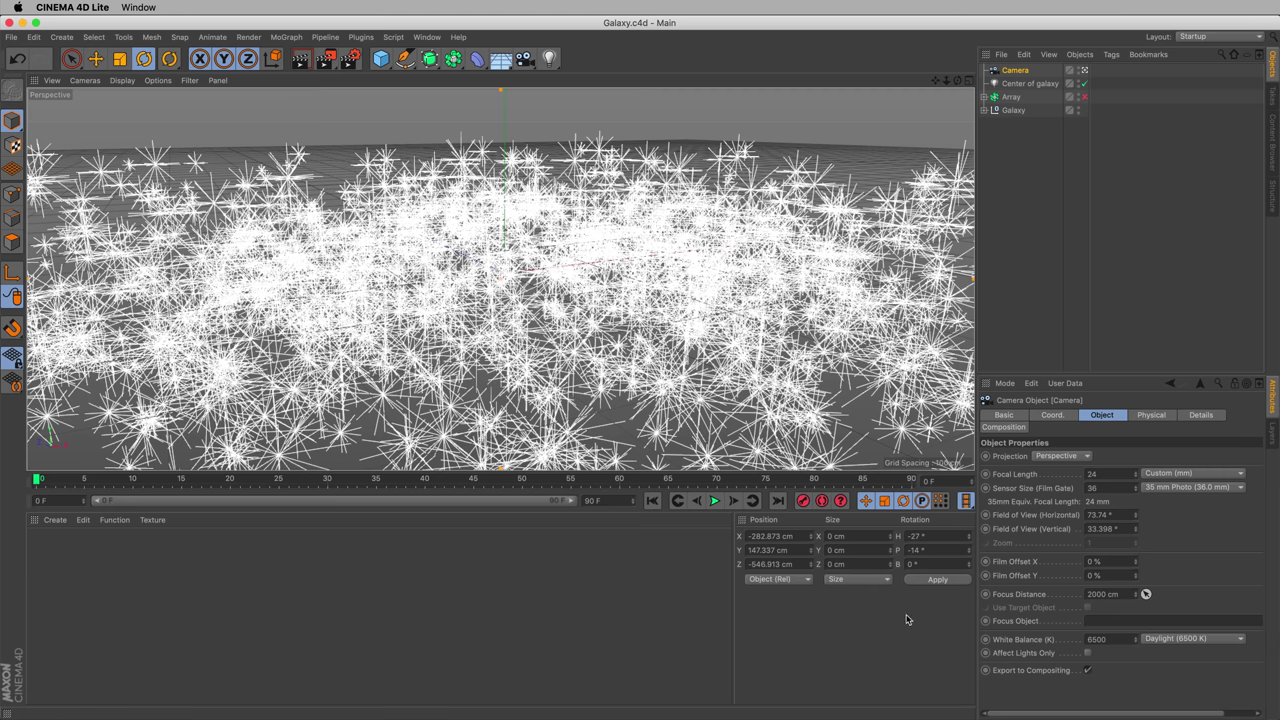
Select the star lights, starting with Light.701, and shift their Lens glow hue to a deeper blue
{"action": "left_click", "coordinate": [985, 110]}
{"action": "left_click", "coordinate": [1028, 150]}
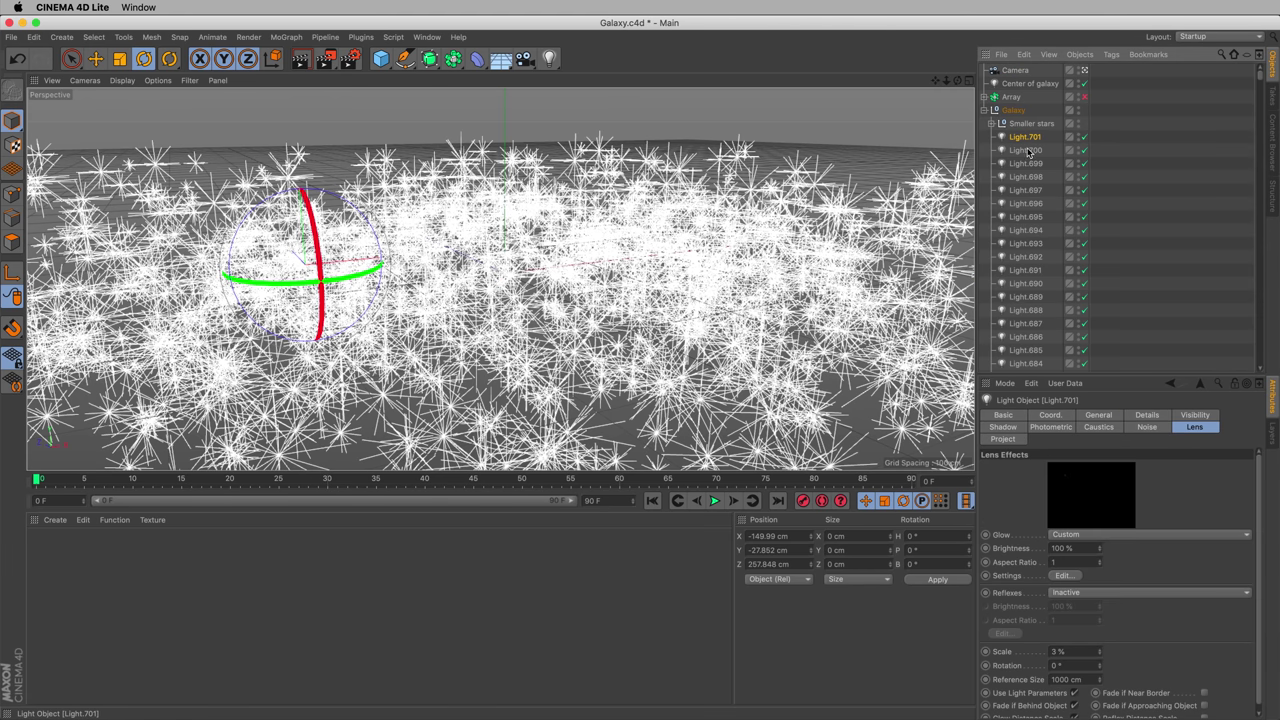
{"action": "scroll", "coordinate": [1022, 207], "scroll_direction": "down", "scroll_amount": 10}
{"action": "scroll", "coordinate": [1022, 207], "scroll_direction": "down", "scroll_amount": 15}
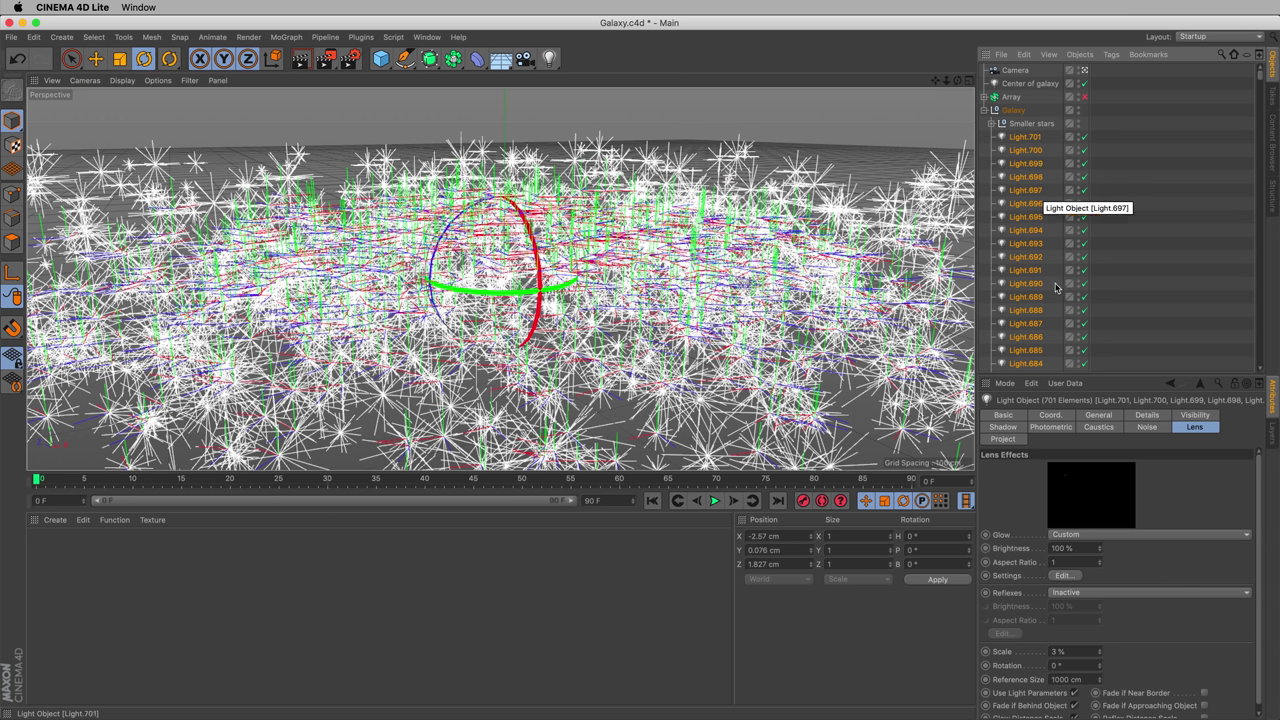
{"action": "left_click", "coordinate": [1067, 583]}
{"action": "left_click_drag", "start_coordinate": [1091, 414], "coordinate": [1022, 313]}
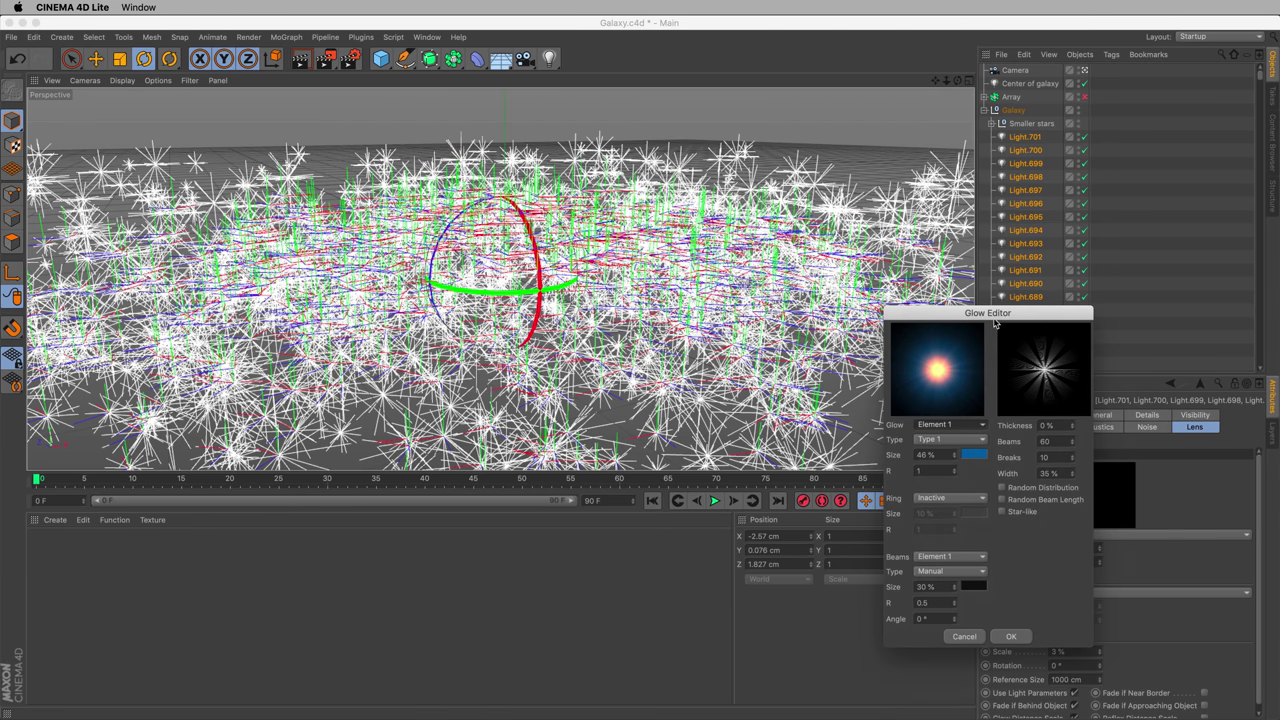
{"action": "left_click", "coordinate": [974, 456]}
{"action": "left_click_drag", "start_coordinate": [1019, 455], "coordinate": [1021, 459]}
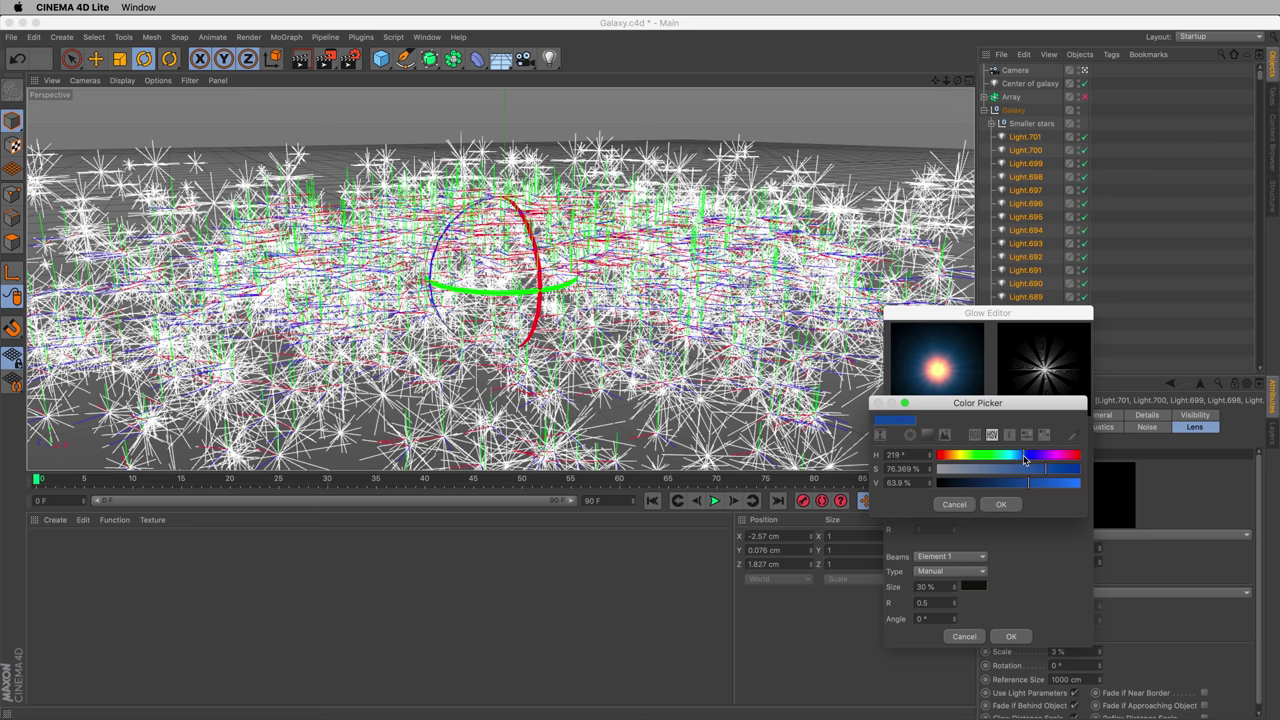
Confirm the new glow colour, apply it to the lights, and save Galaxy.c4d
{"action": "left_click", "coordinate": [1000, 504]}
{"action": "left_click", "coordinate": [1011, 637]}
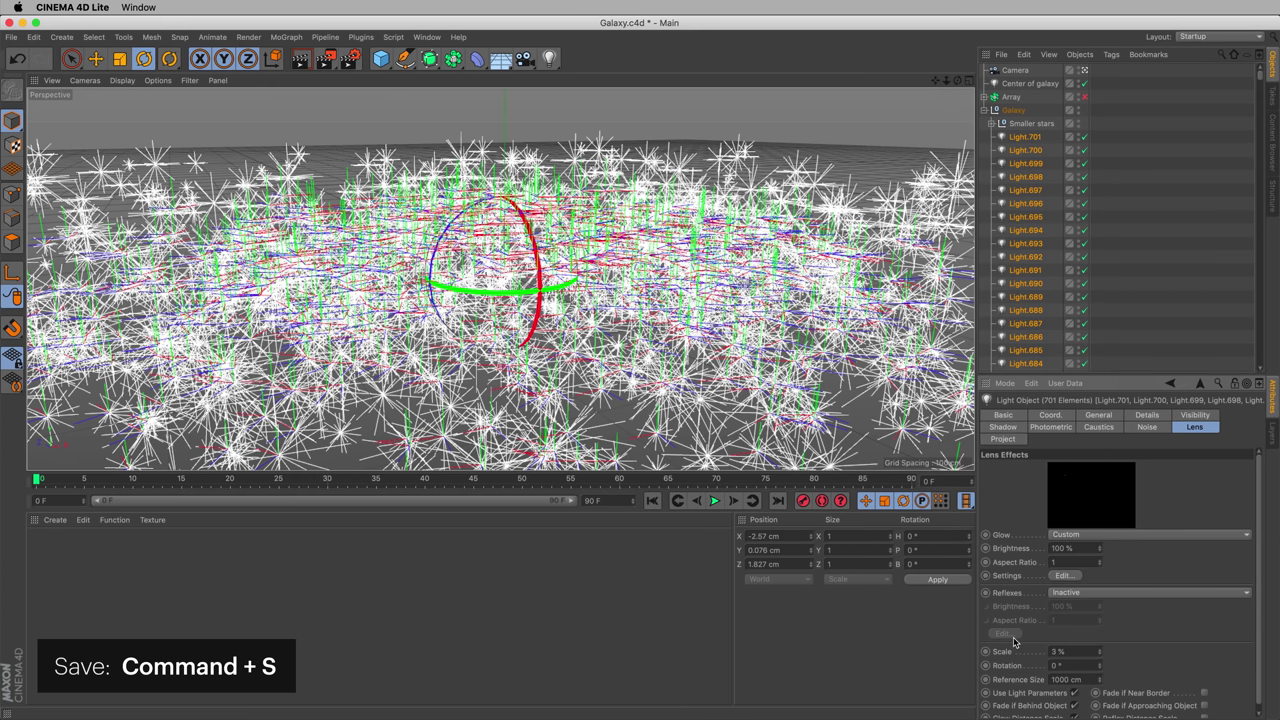
{"action": "key", "text": "super+s"}
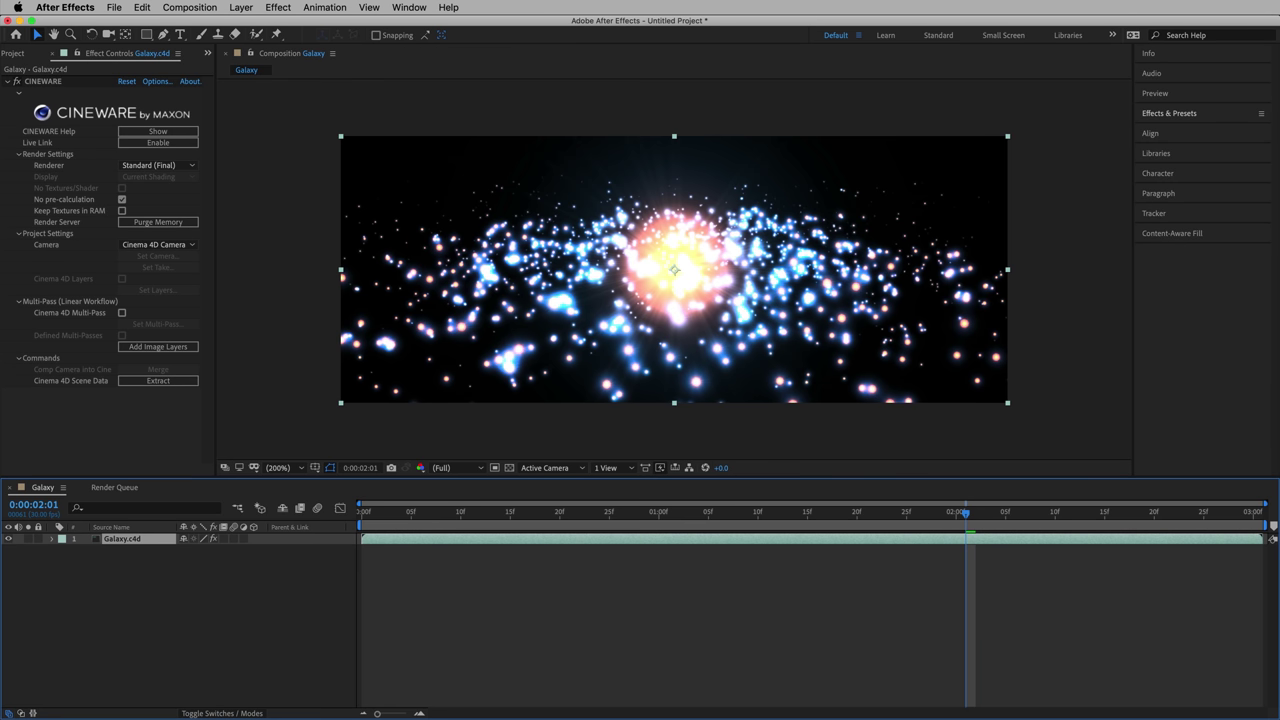
{"action": "key", "text": "super+Tab"}
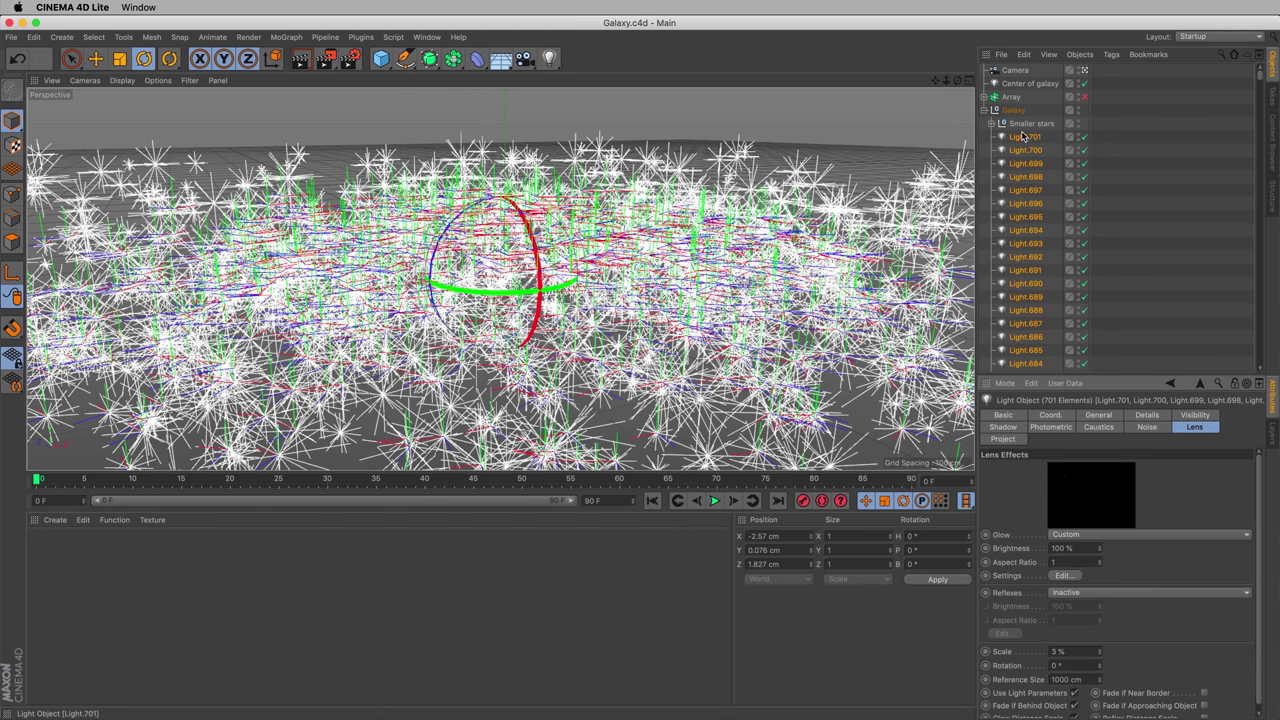
Select the Center of galaxy light and shift glow Element 1's colour slightly bluer
{"action": "left_click", "coordinate": [993, 112]}
{"action": "left_click", "coordinate": [1019, 85]}
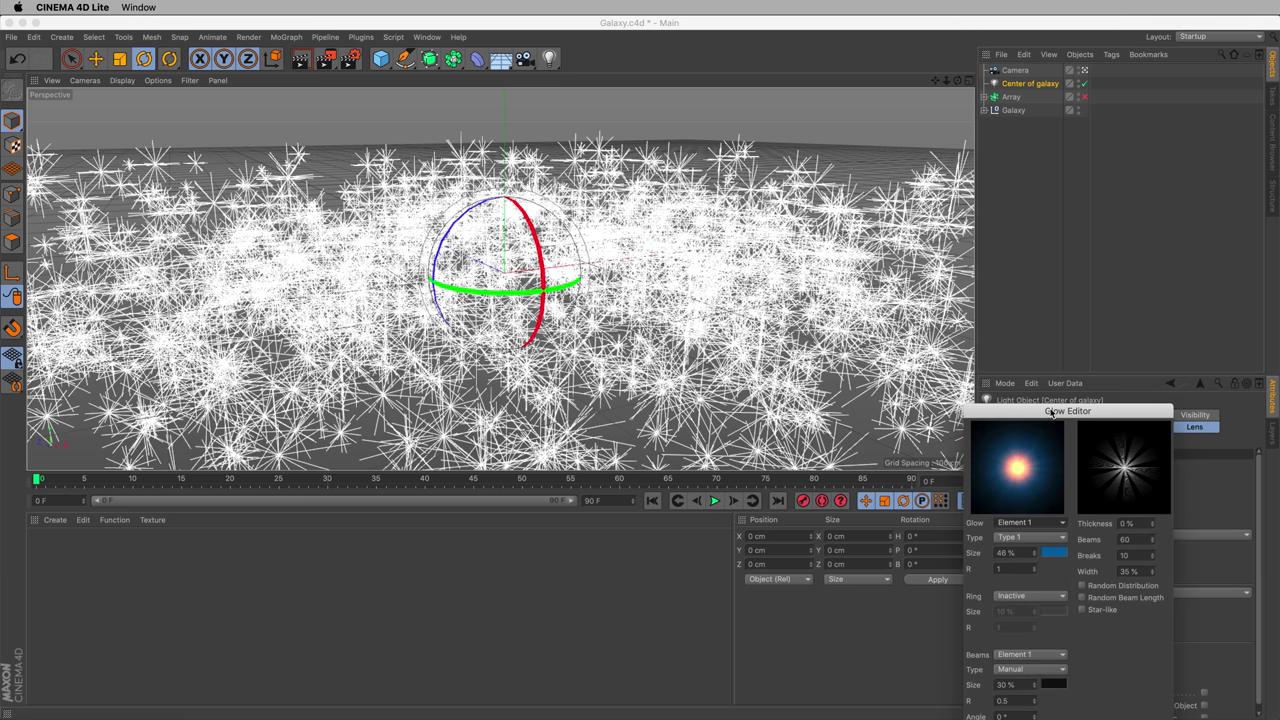
{"action": "left_click_drag", "start_coordinate": [1051, 413], "coordinate": [981, 313]}
{"action": "left_click", "coordinate": [983, 452]}
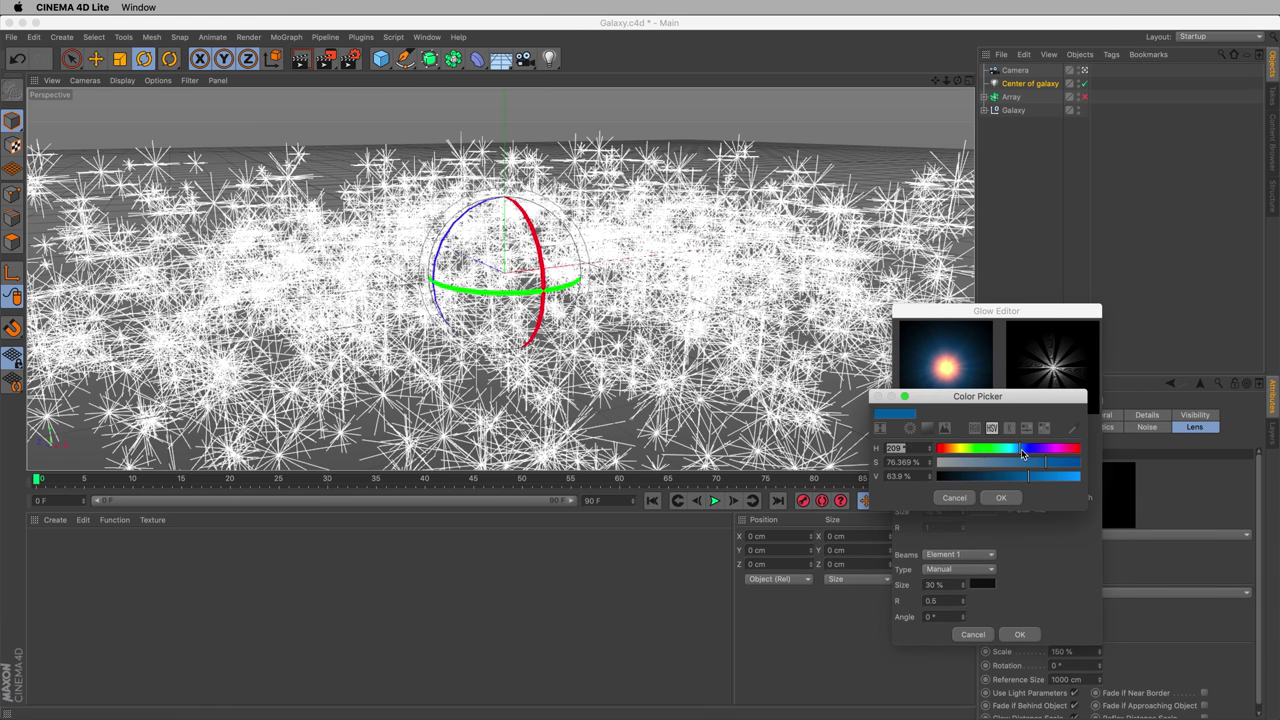
{"action": "left_click_drag", "start_coordinate": [1021, 449], "coordinate": [1023, 452]}
{"action": "left_click", "coordinate": [1003, 497]}
Set glow Element 3 to a 19° red hue, apply the glow, and save Galaxy.c4d
{"action": "left_click", "coordinate": [958, 422]}
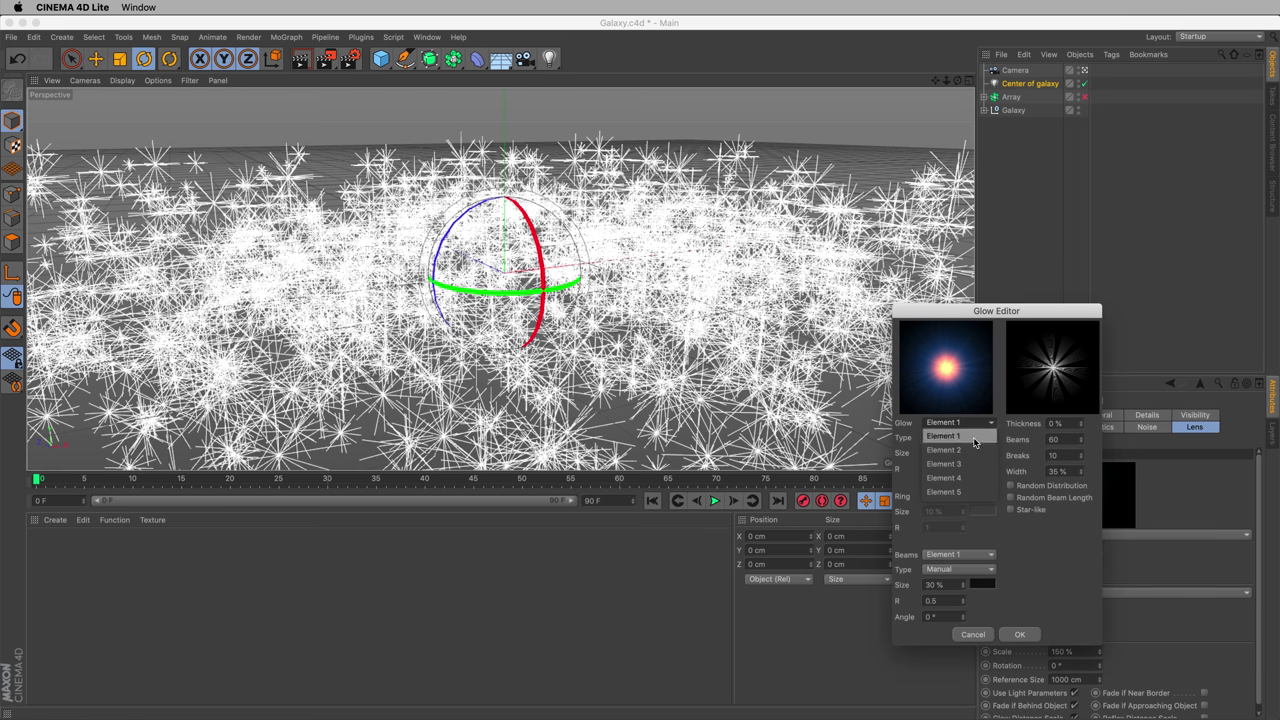
{"action": "left_click", "coordinate": [969, 470]}
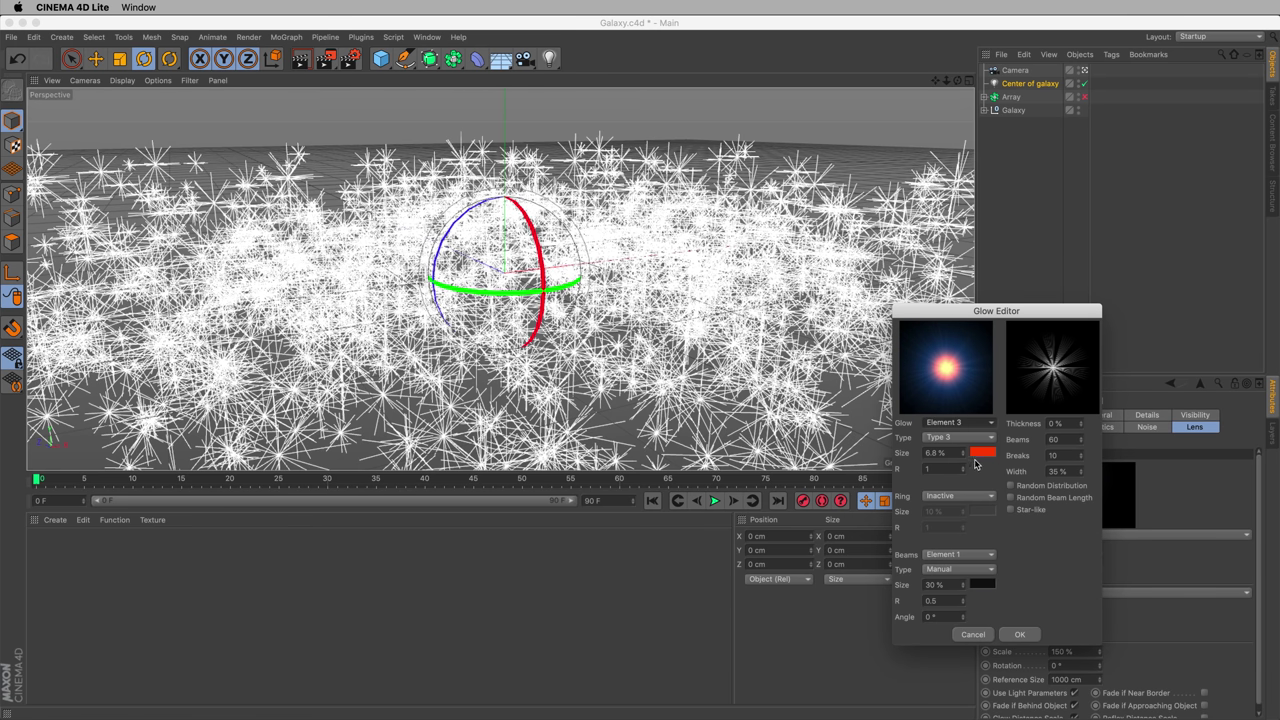
{"action": "left_click", "coordinate": [984, 454]}
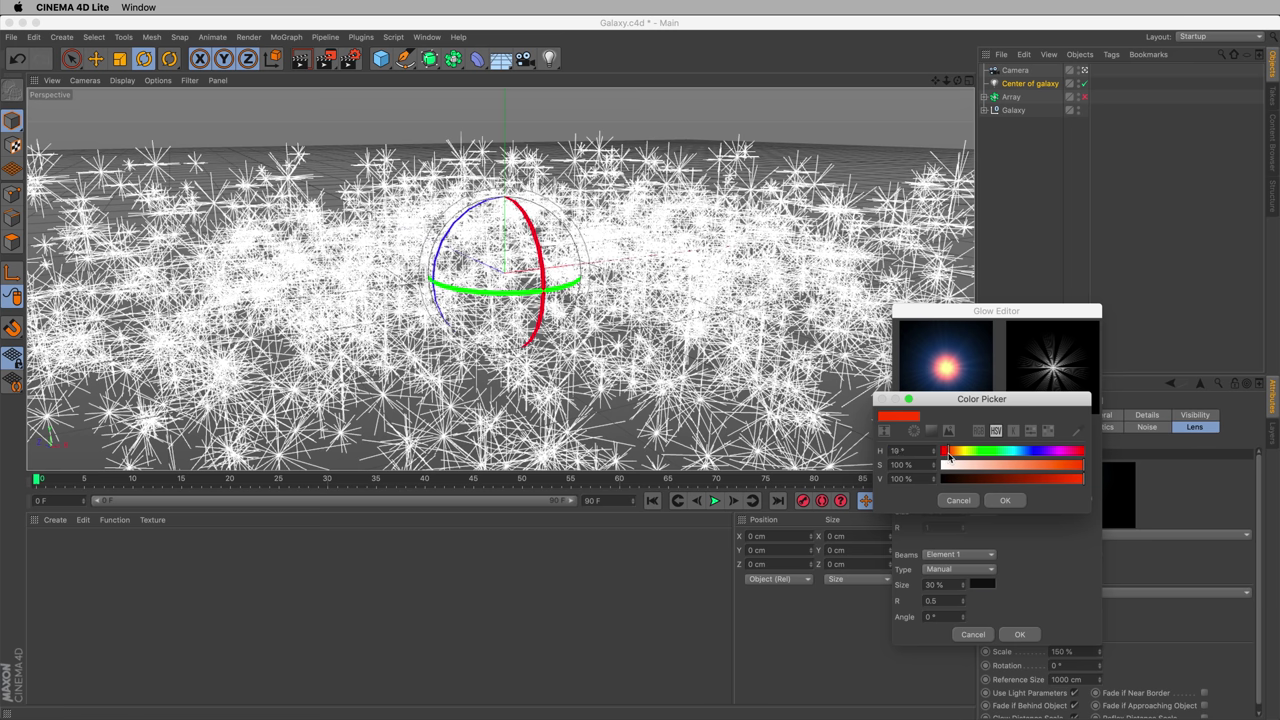
{"action": "left_click_drag", "start_coordinate": [949, 455], "coordinate": [947, 453]}
{"action": "left_click", "coordinate": [993, 501]}
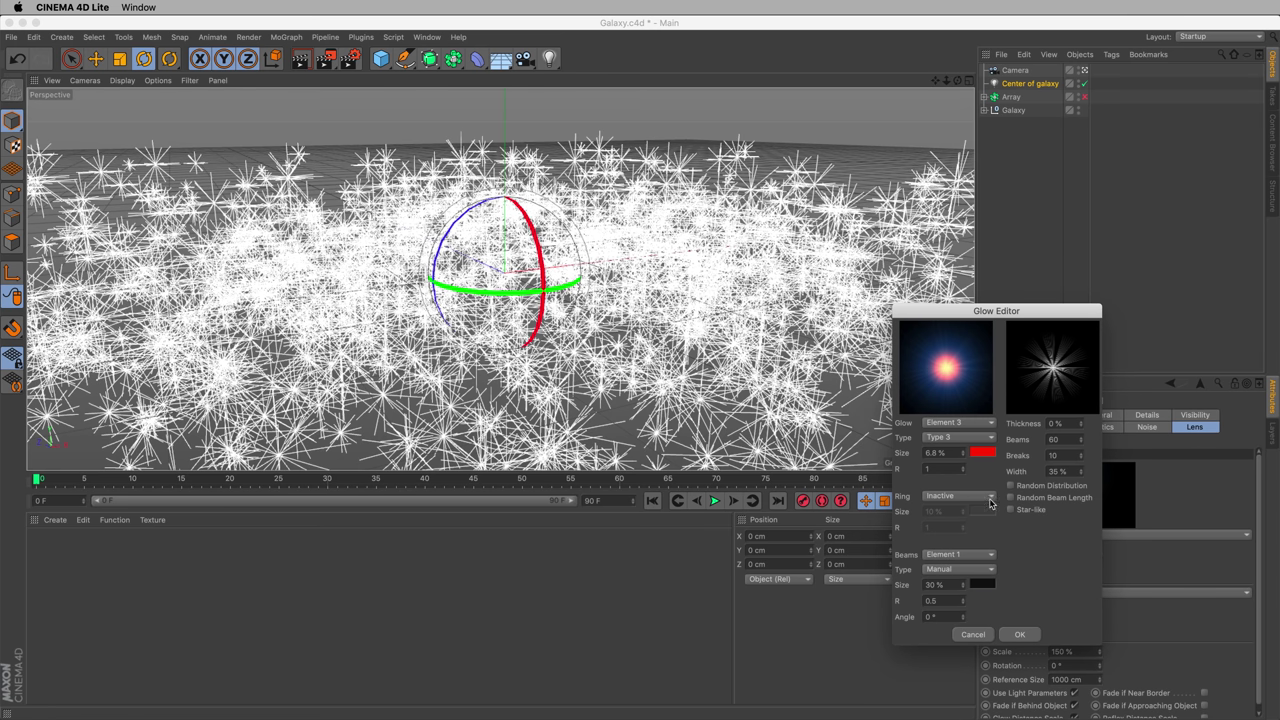
{"action": "left_click", "coordinate": [1017, 633]}
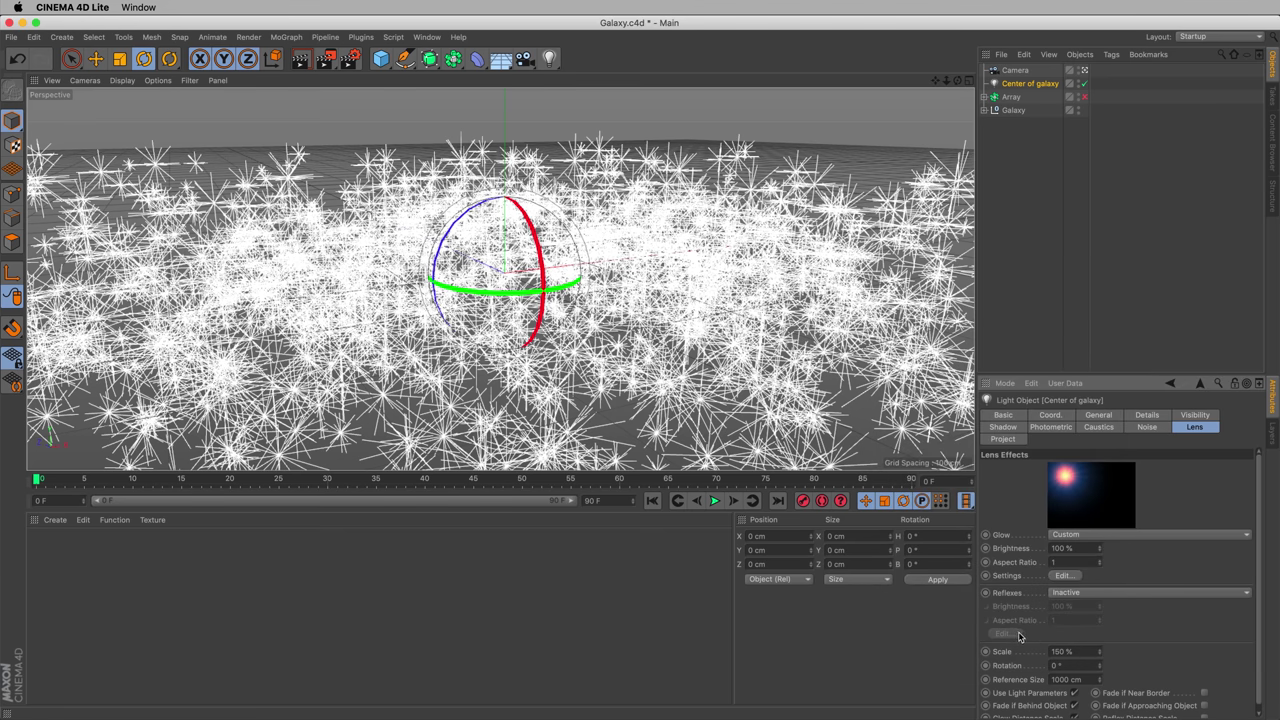
{"action": "key", "text": "super+s"}
{"action": "key", "text": "super+Tab"}
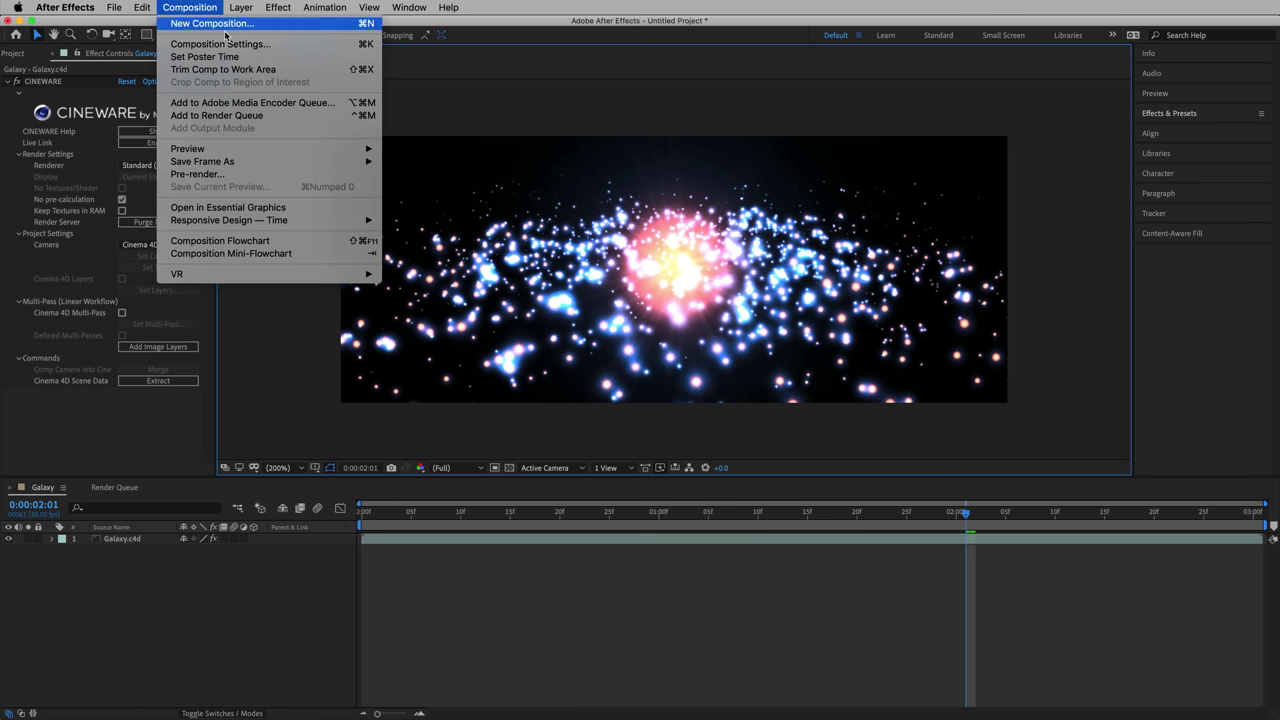
Send the Galaxy composition to the Media Encoder queue, keeping JPEG as the format
{"action": "left_click", "coordinate": [310, 104]}
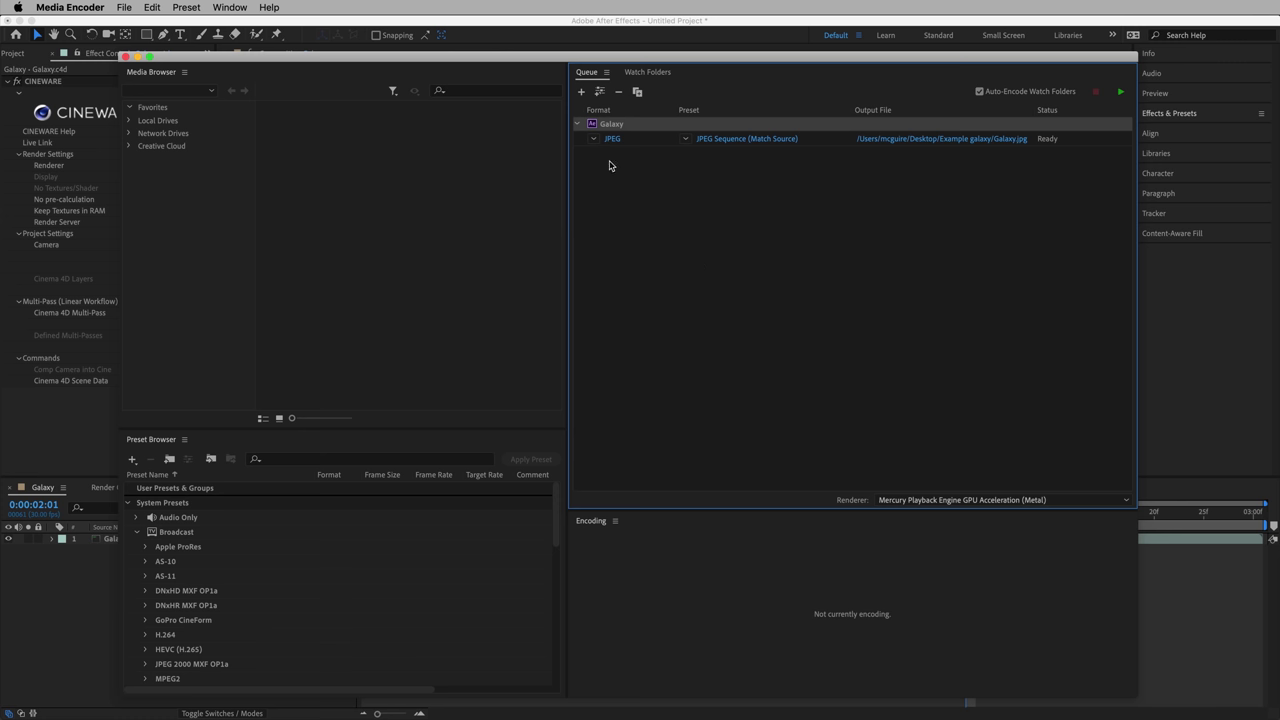
{"action": "left_click", "coordinate": [594, 139]}
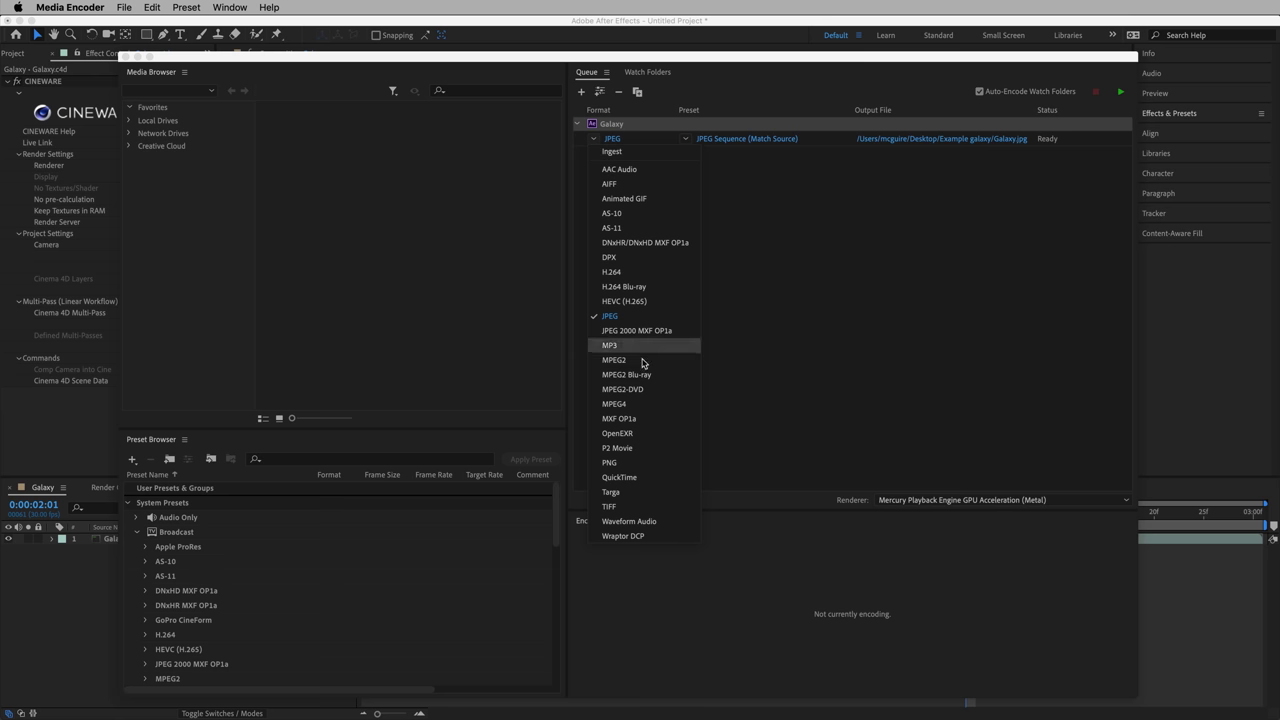
{"action": "left_click", "coordinate": [613, 317]}
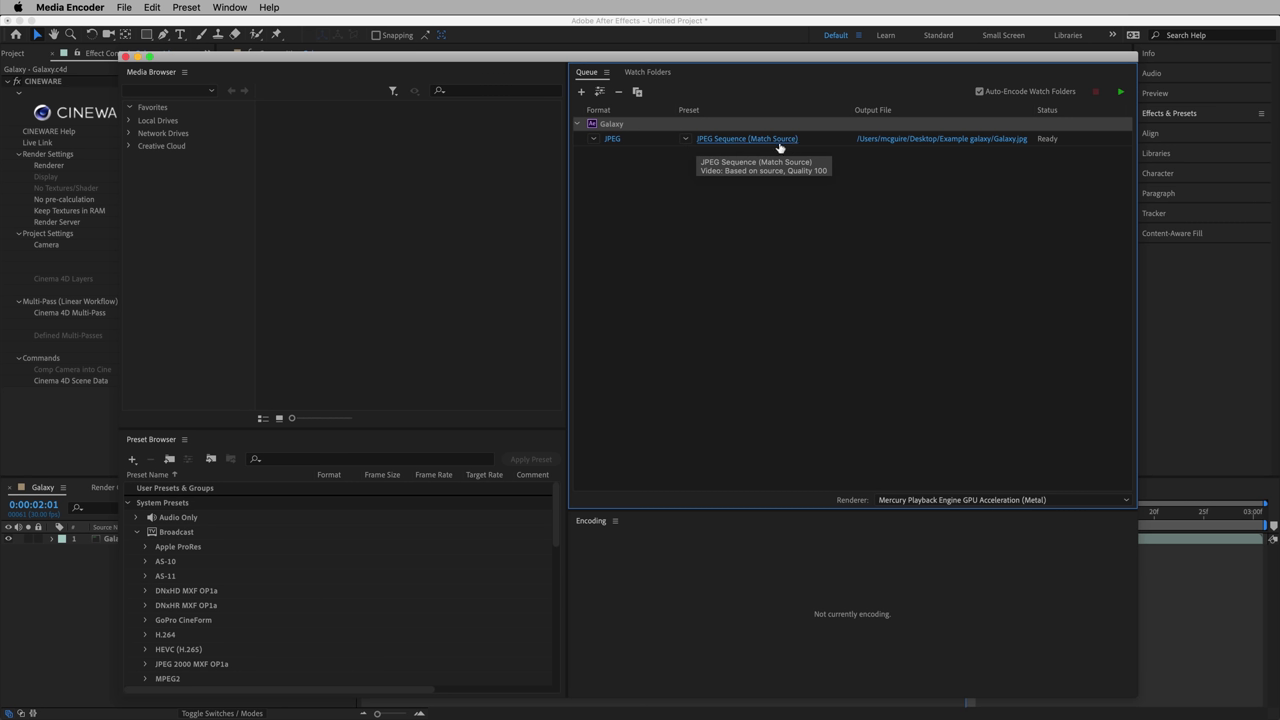
Point the output to a new 'Galaxy JPEG sequence' folder inside Example galaxy
{"action": "left_click", "coordinate": [900, 140]}
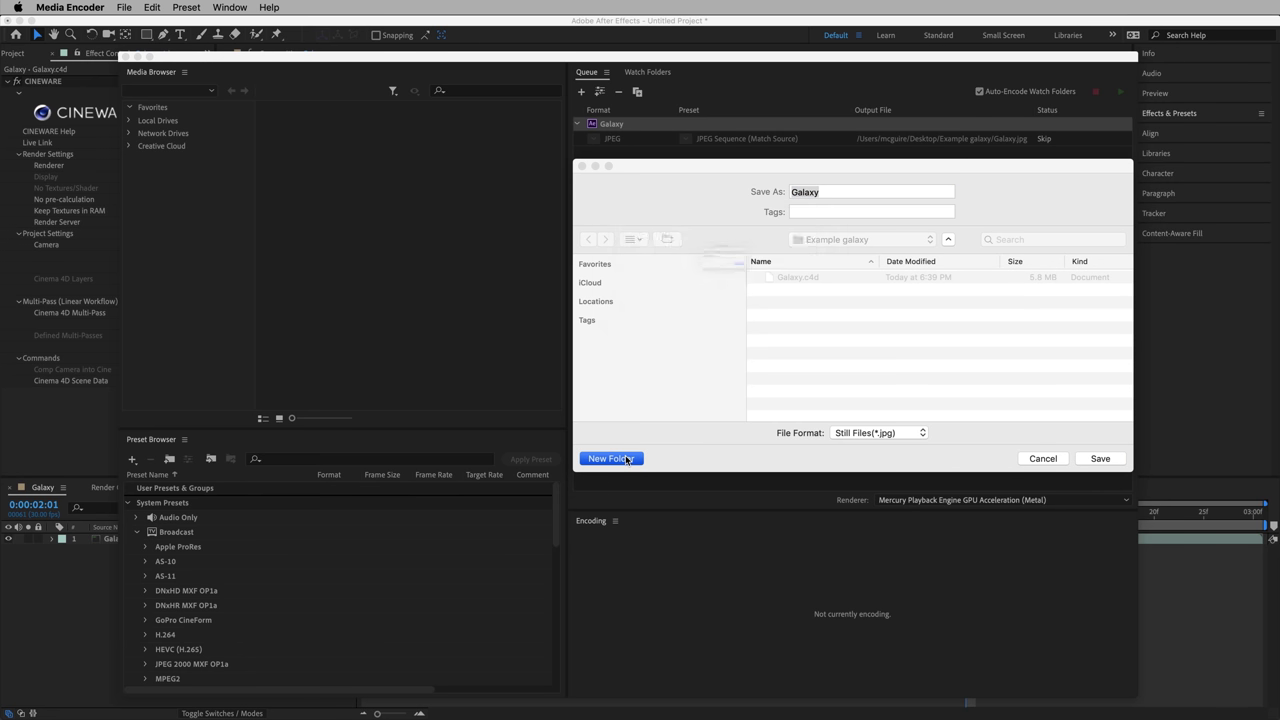
{"action": "type", "text": "Galaxy JPEG sequence"}
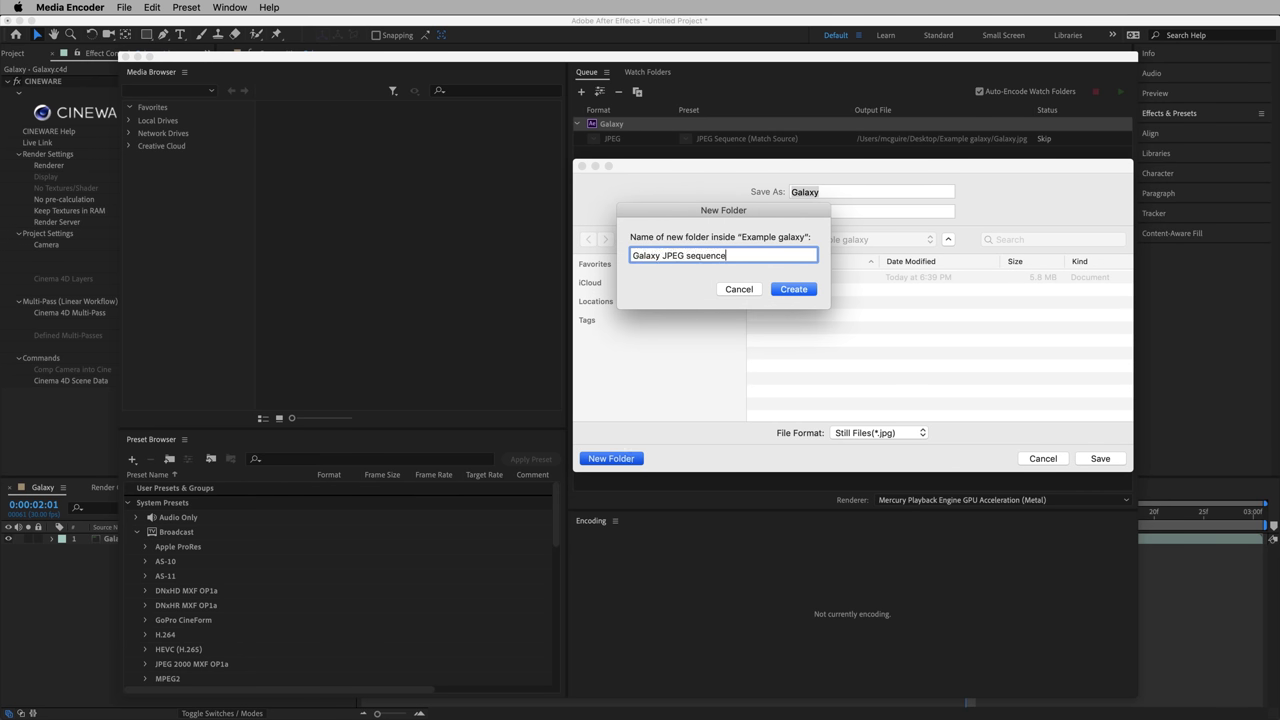
{"action": "key", "text": "Return"}
{"action": "key", "text": "Return"}
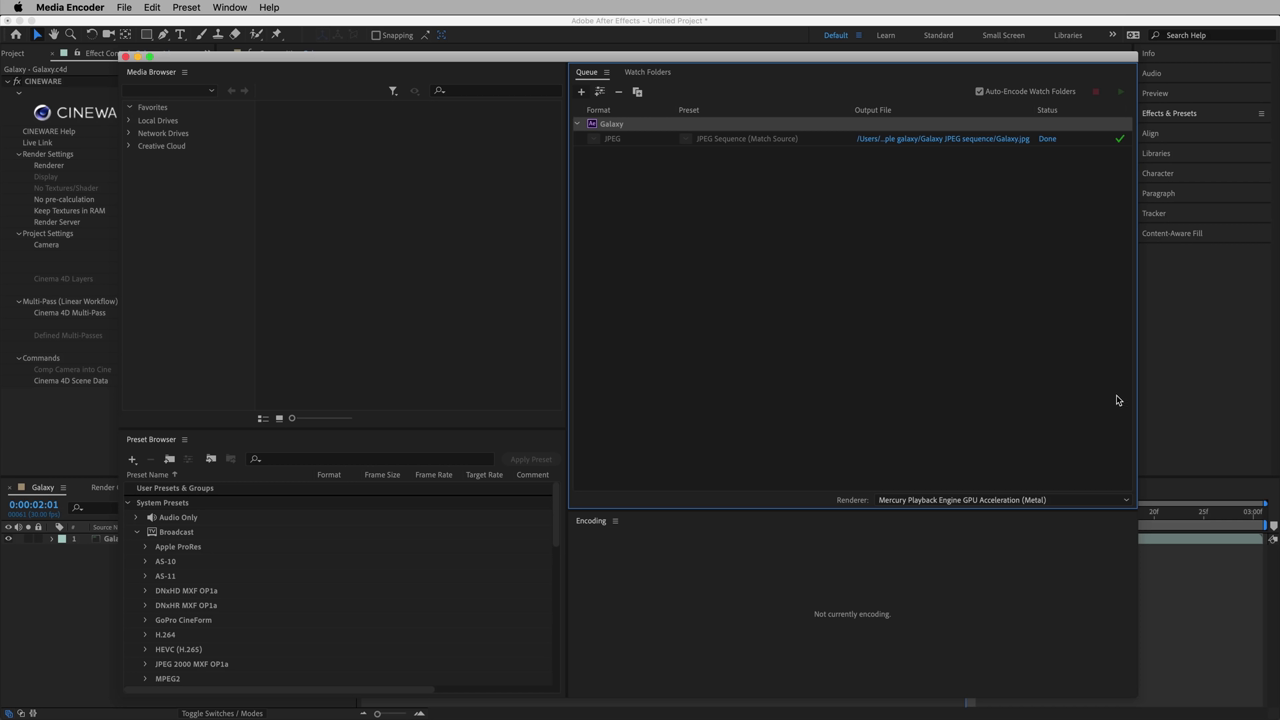
Save the After Effects project under the name 'Example galaxy' beside Galaxy.c4d
{"action": "left_click", "coordinate": [1180, 378]}
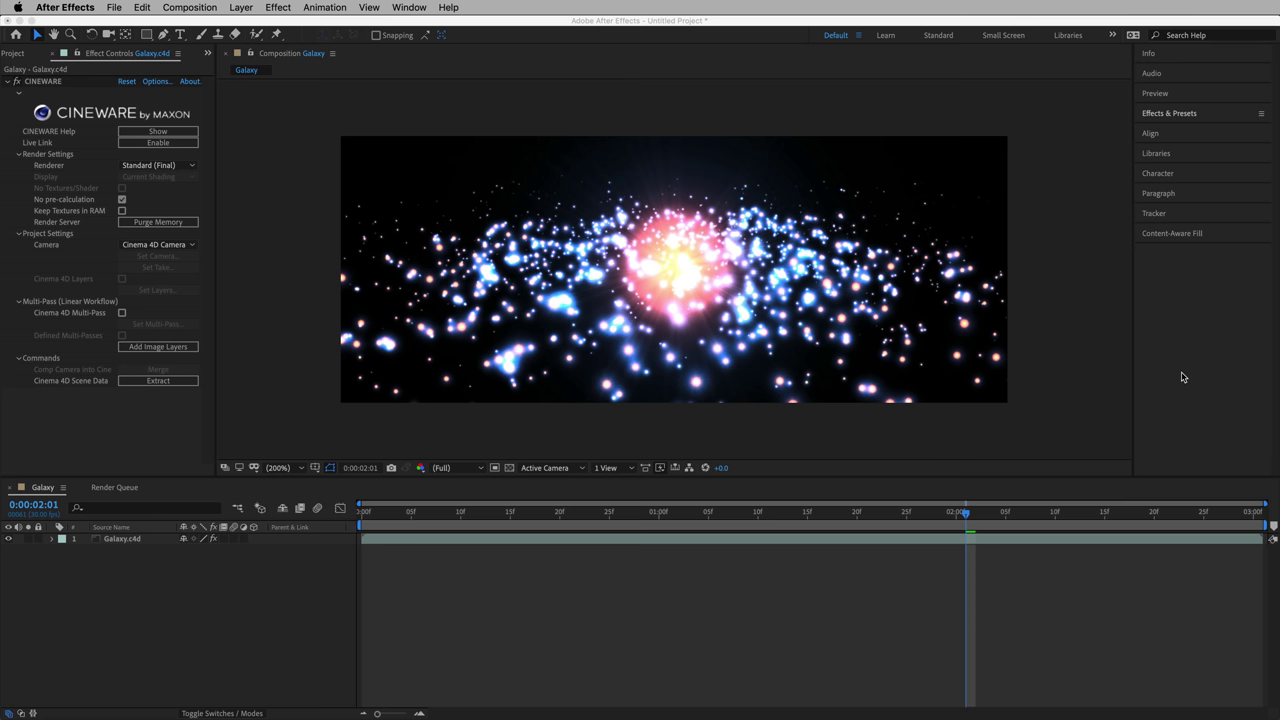
{"action": "left_click", "coordinate": [114, 7]}
{"action": "mouse_move", "coordinate": [240, 132]}
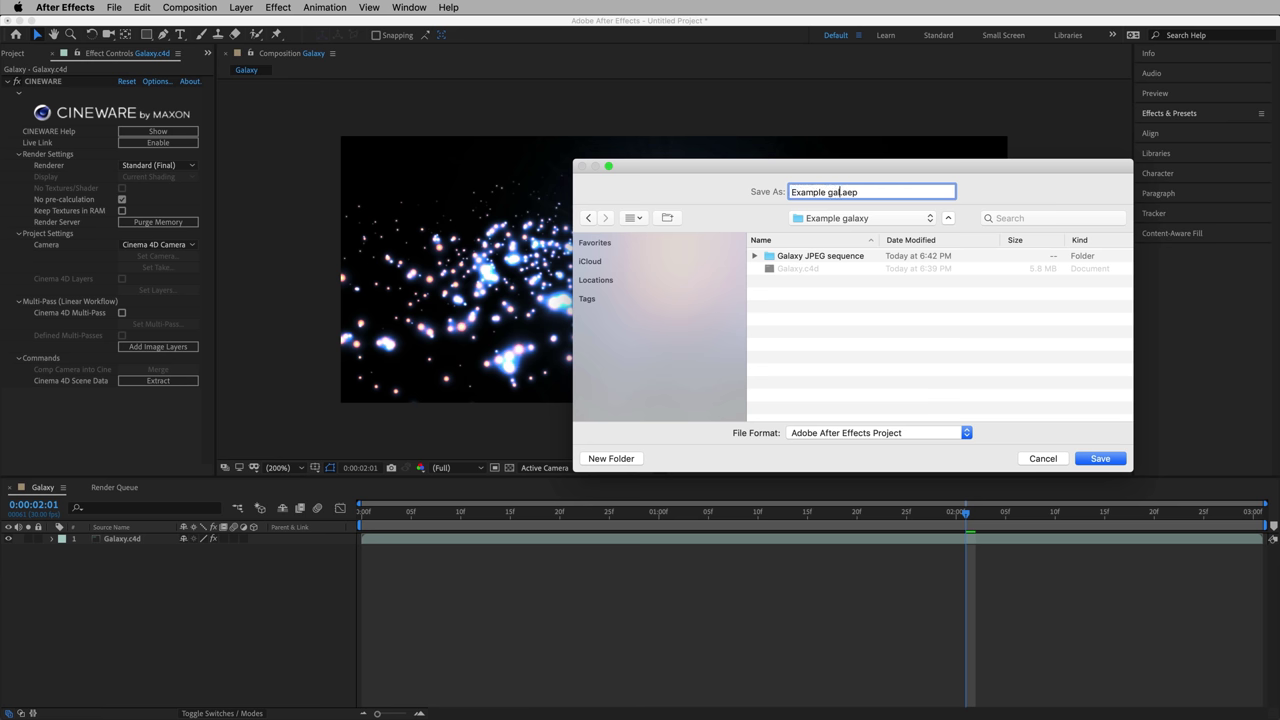
{"action": "key", "text": "Return"}
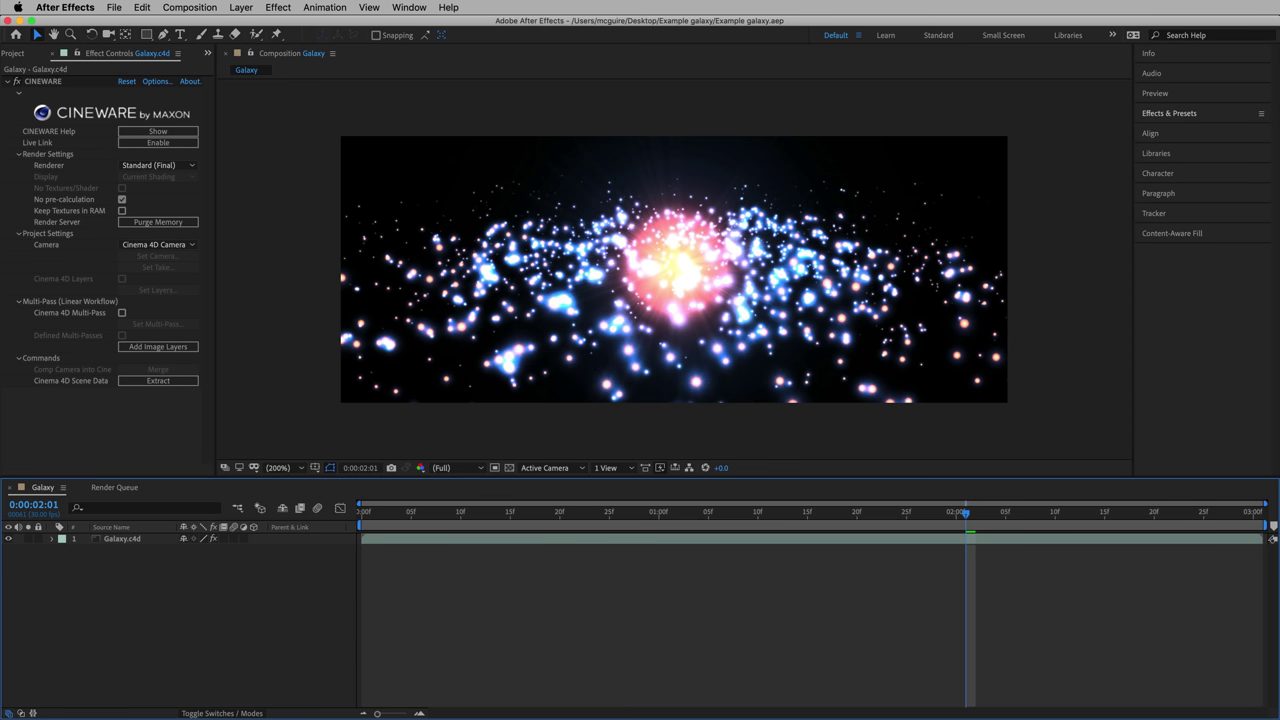
{"action": "left_click", "coordinate": [116, 7]}
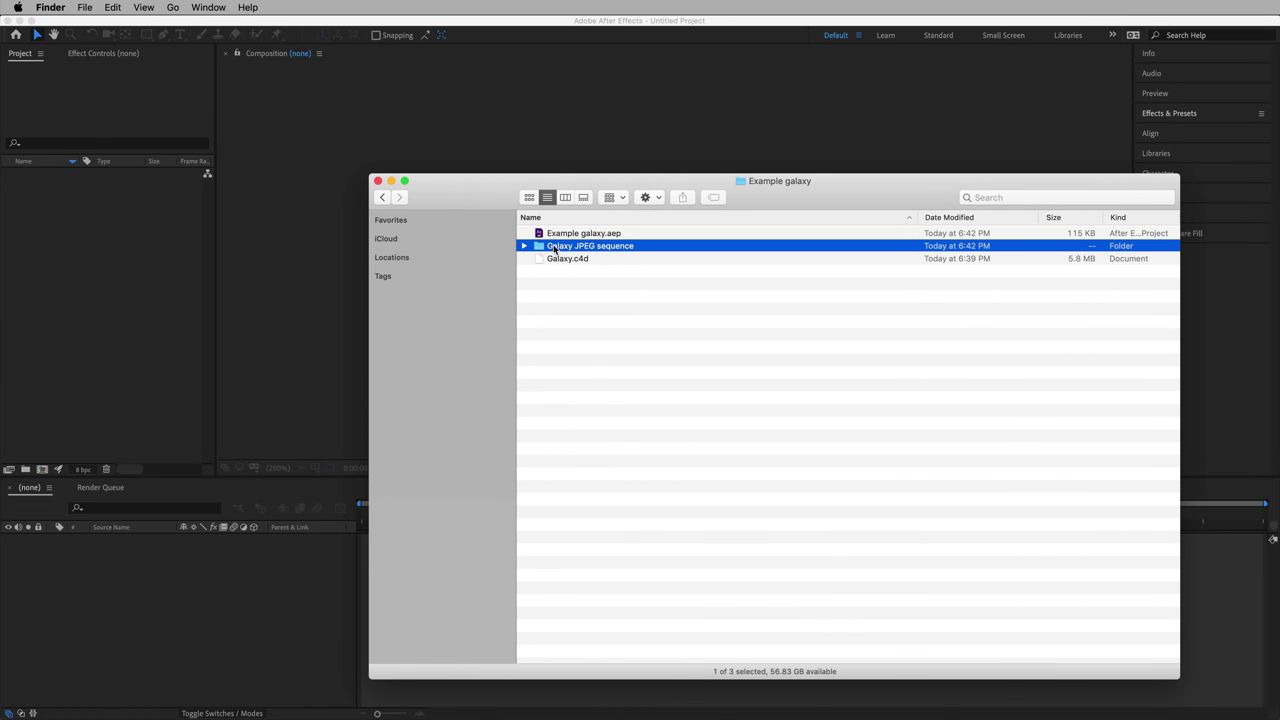
Select all 91 frames in the Galaxy JPEG sequence folder and drag them into the Project panel
{"action": "double_click", "coordinate": [552, 247]}
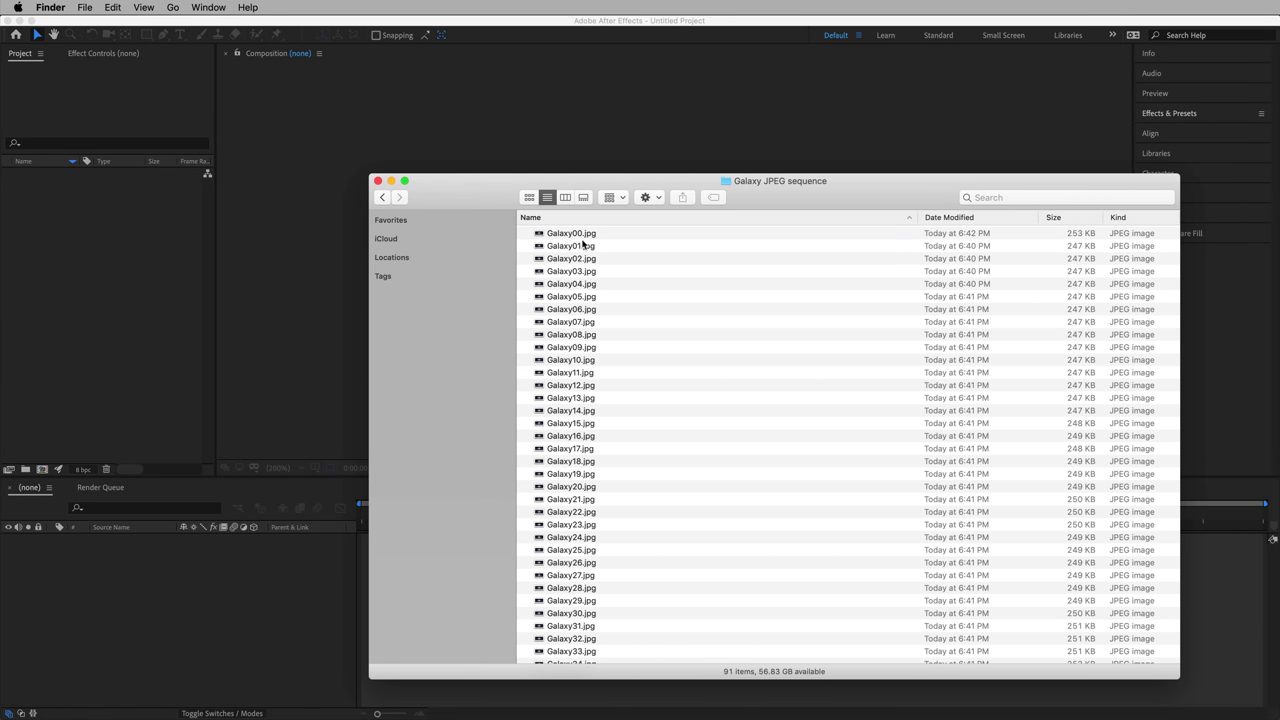
{"action": "key", "text": "super+a"}
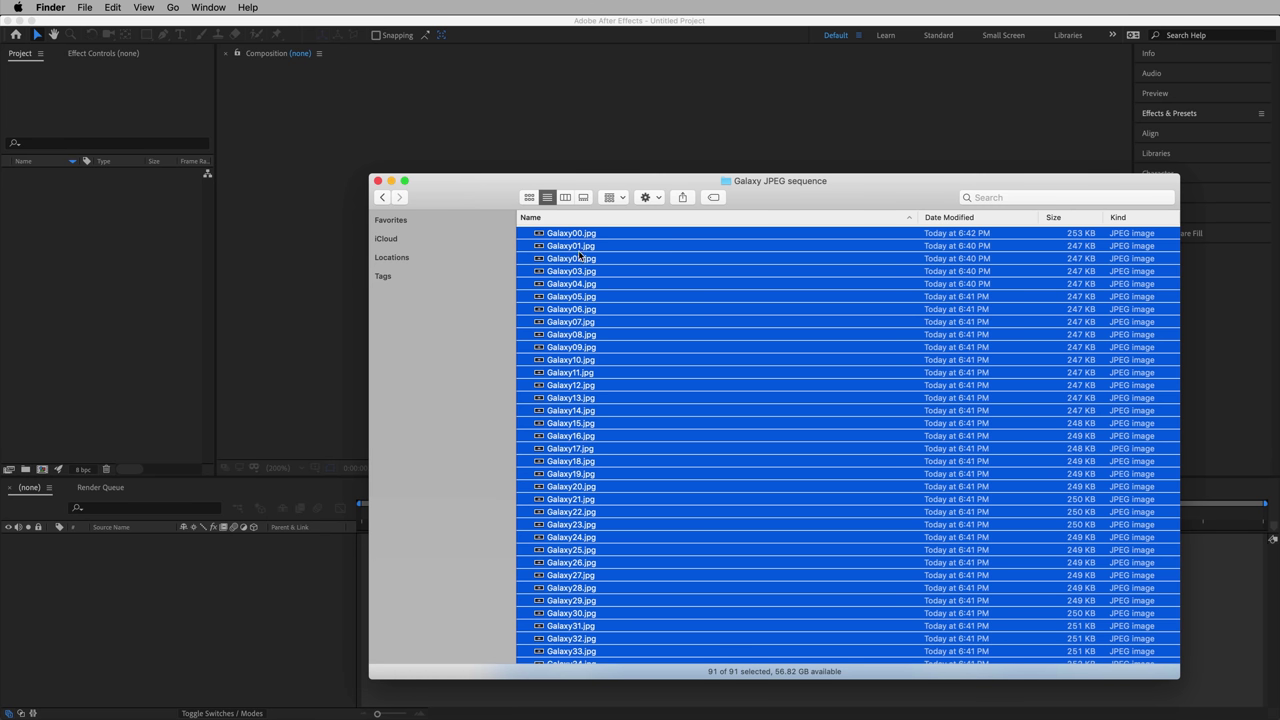
{"action": "left_click_drag", "start_coordinate": [562, 253], "coordinate": [100, 229]}
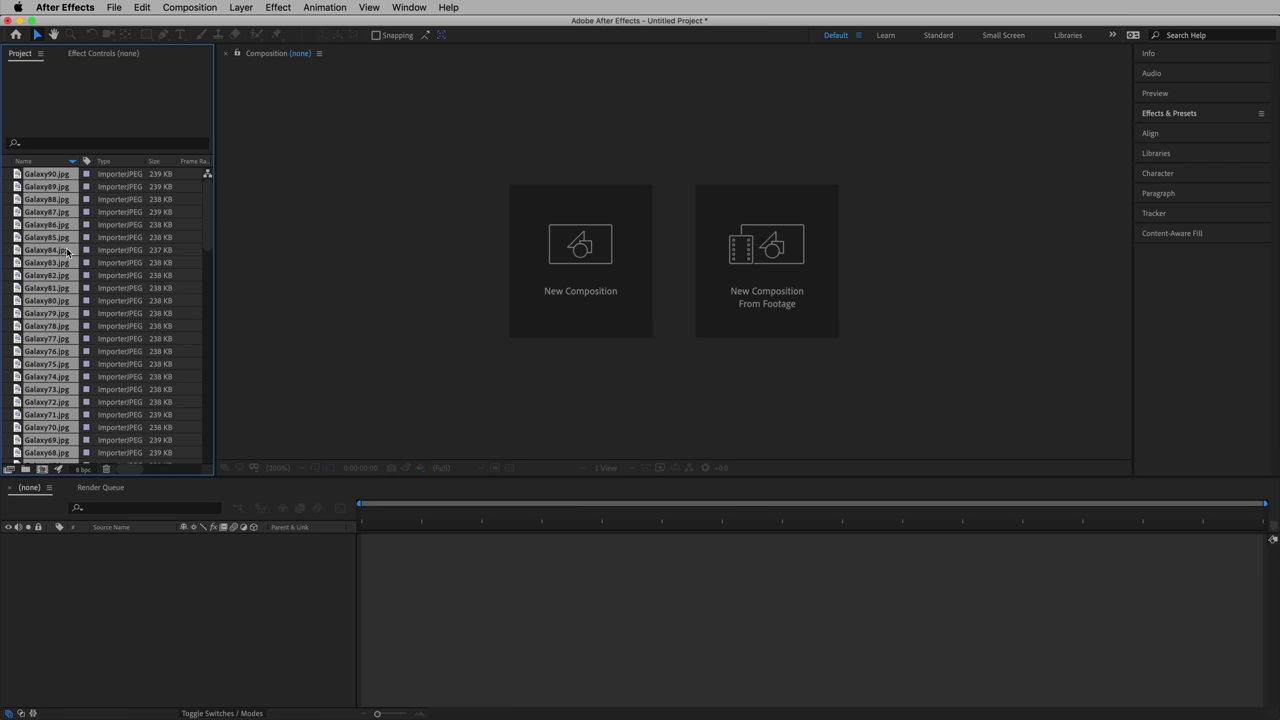
Create a composition sized to Galaxy00.jpg with each frame as a one-frame sequenced layer
{"action": "left_click_drag", "start_coordinate": [45, 190], "coordinate": [136, 590]}
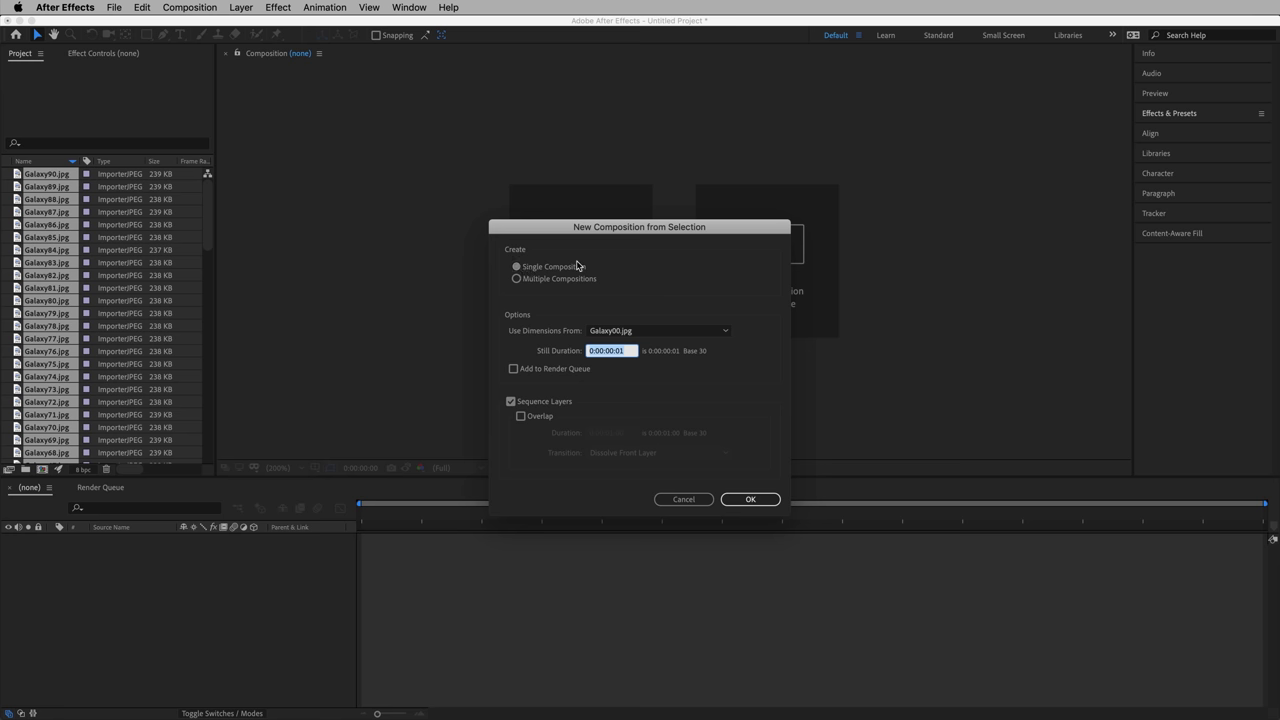
{"action": "left_click", "coordinate": [637, 331]}
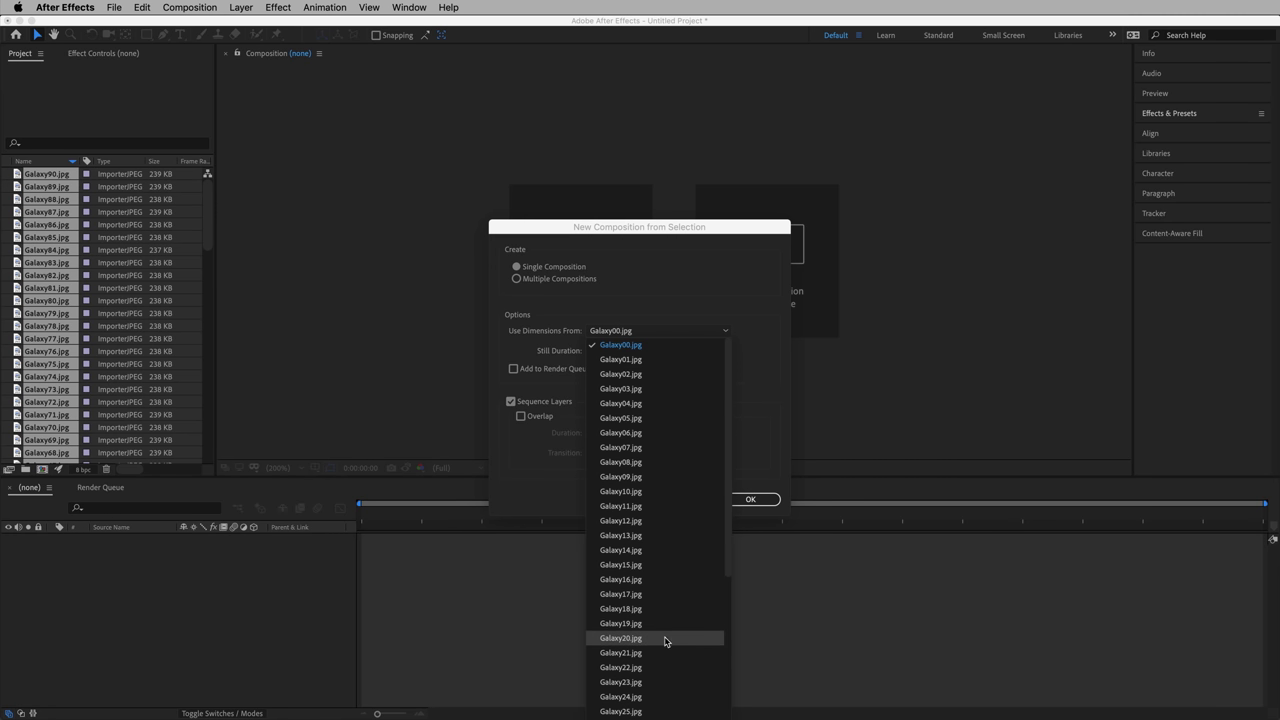
{"action": "left_click", "coordinate": [686, 335]}
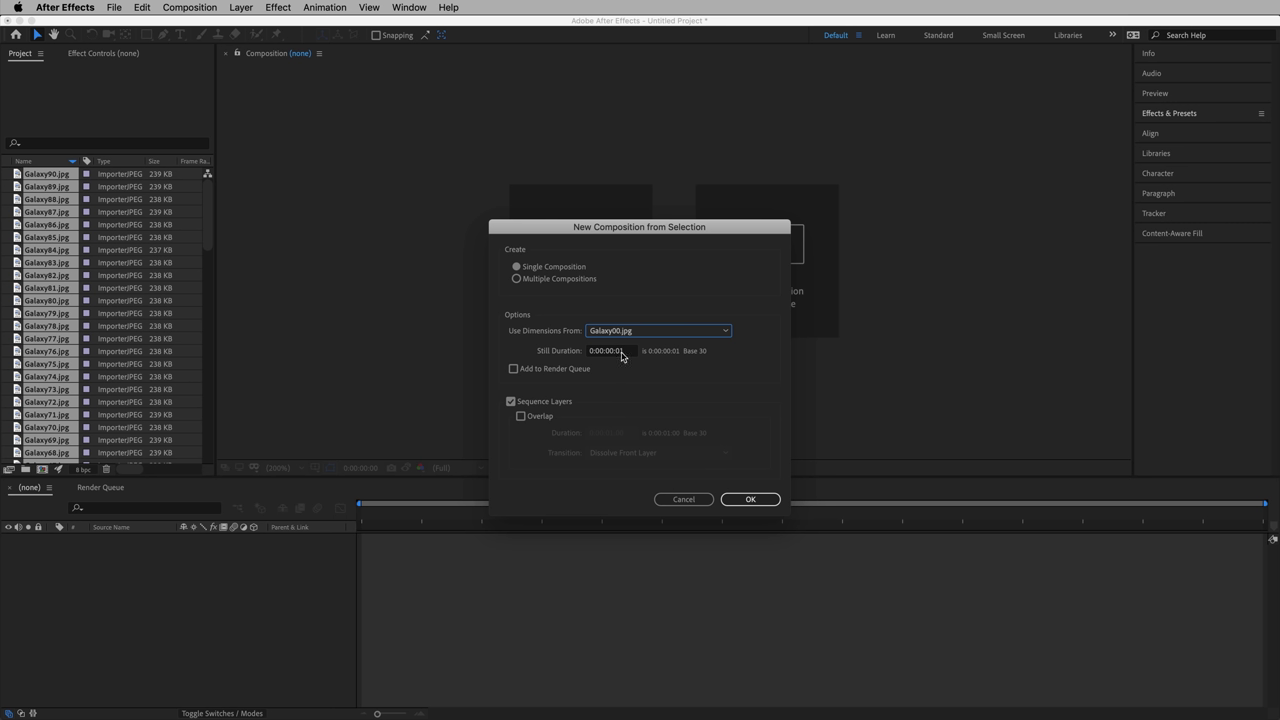
{"action": "left_click", "coordinate": [621, 352]}
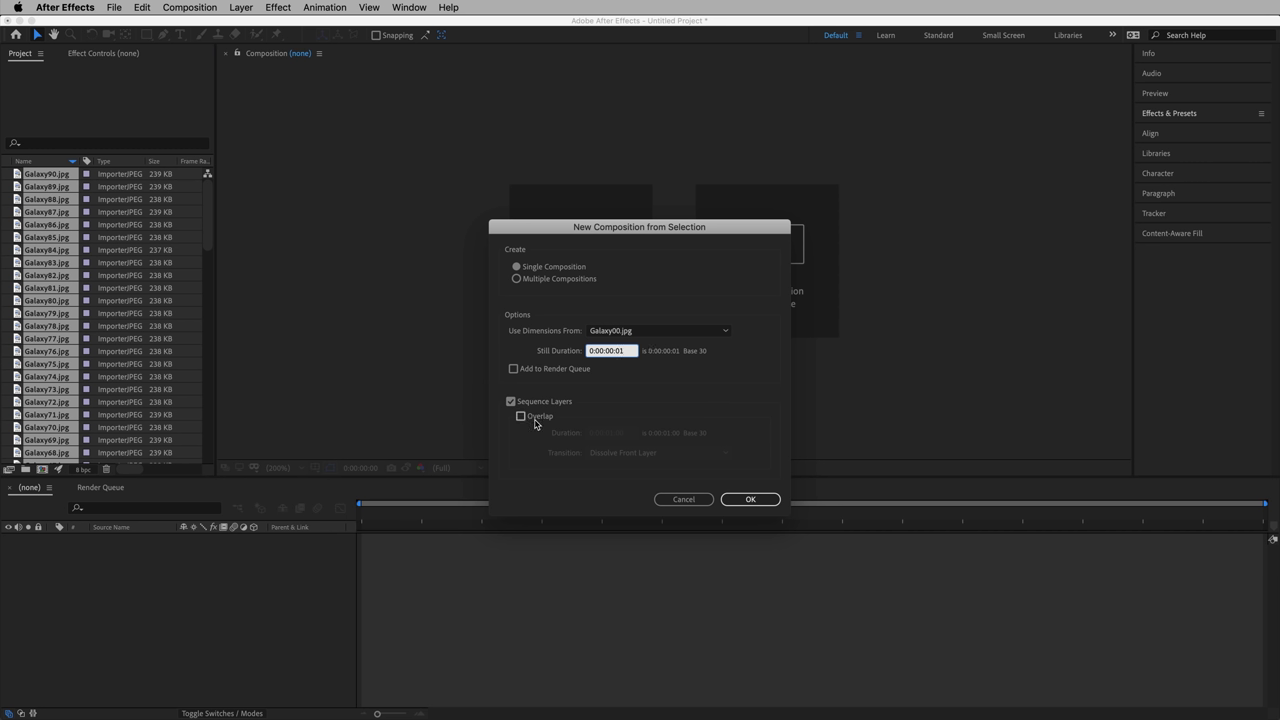
{"action": "left_click", "coordinate": [736, 498]}
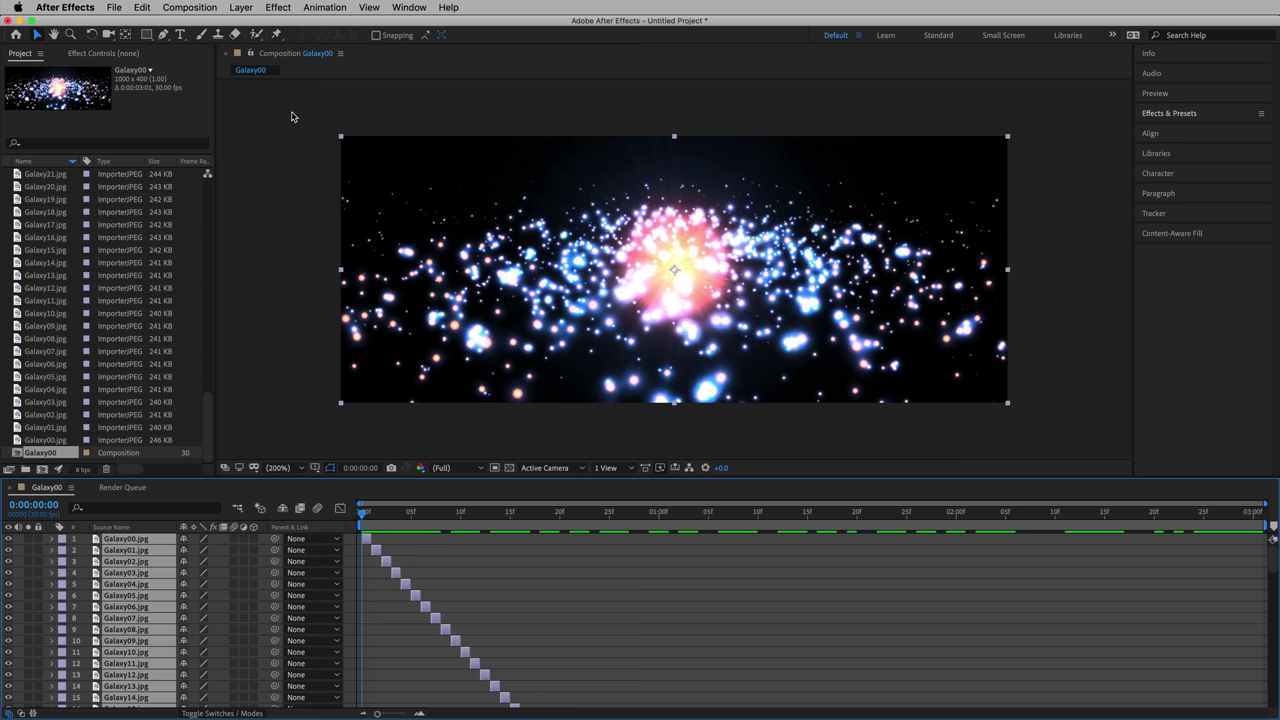
Open the Bodymovin panel and expand the Assets options in Galaxy00's export settings
{"action": "left_click", "coordinate": [404, 9]}
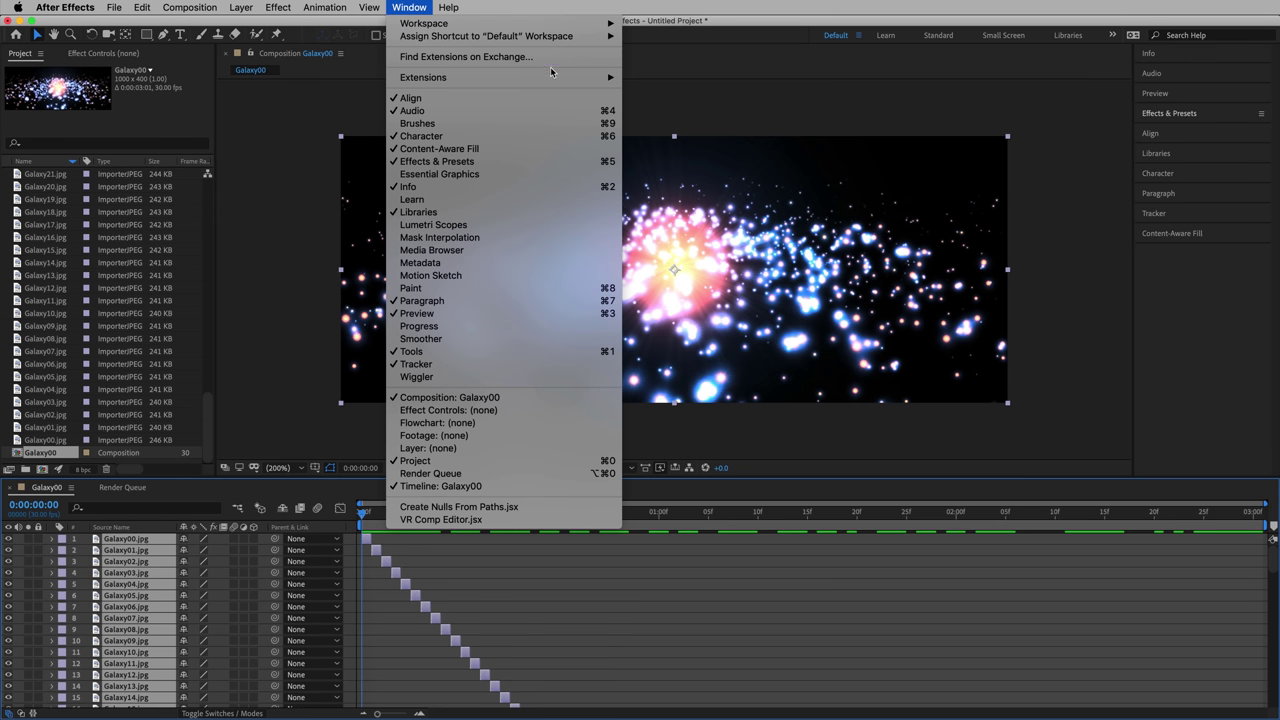
{"action": "mouse_move", "coordinate": [575, 78]}
{"action": "left_click", "coordinate": [683, 92]}
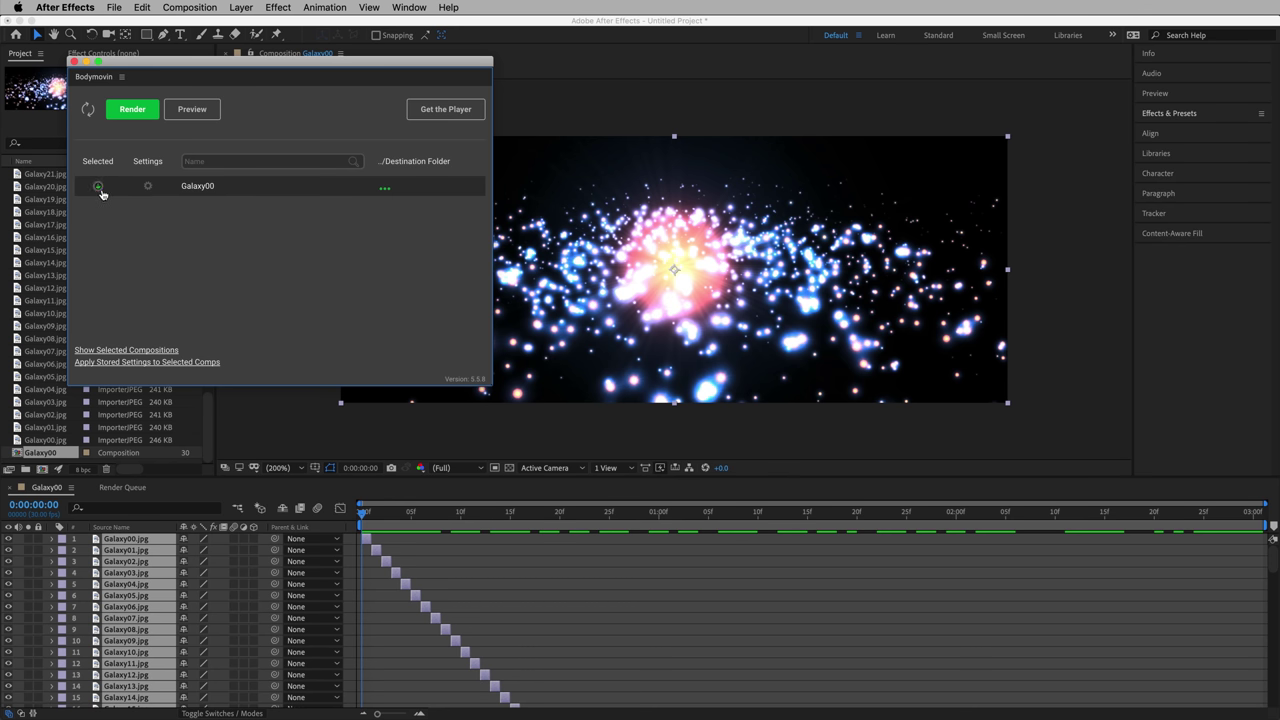
{"action": "left_click", "coordinate": [147, 187]}
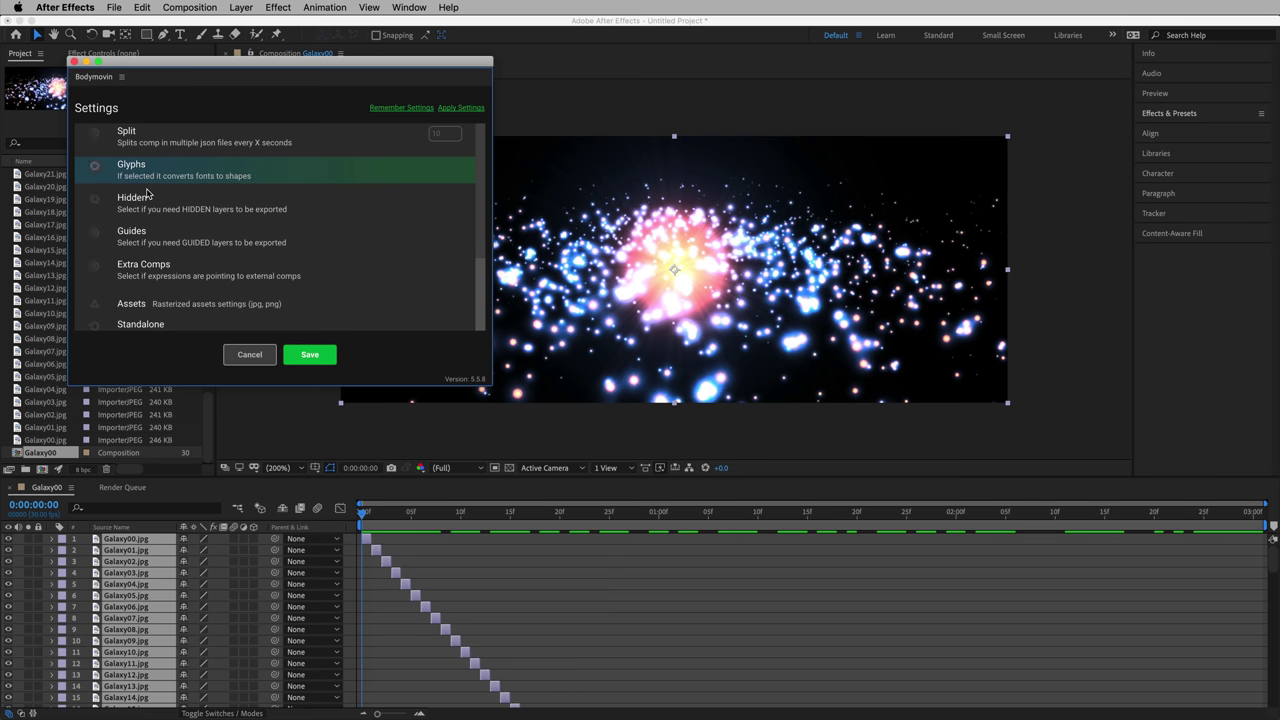
{"action": "left_click_drag", "start_coordinate": [257, 66], "coordinate": [548, 111]}
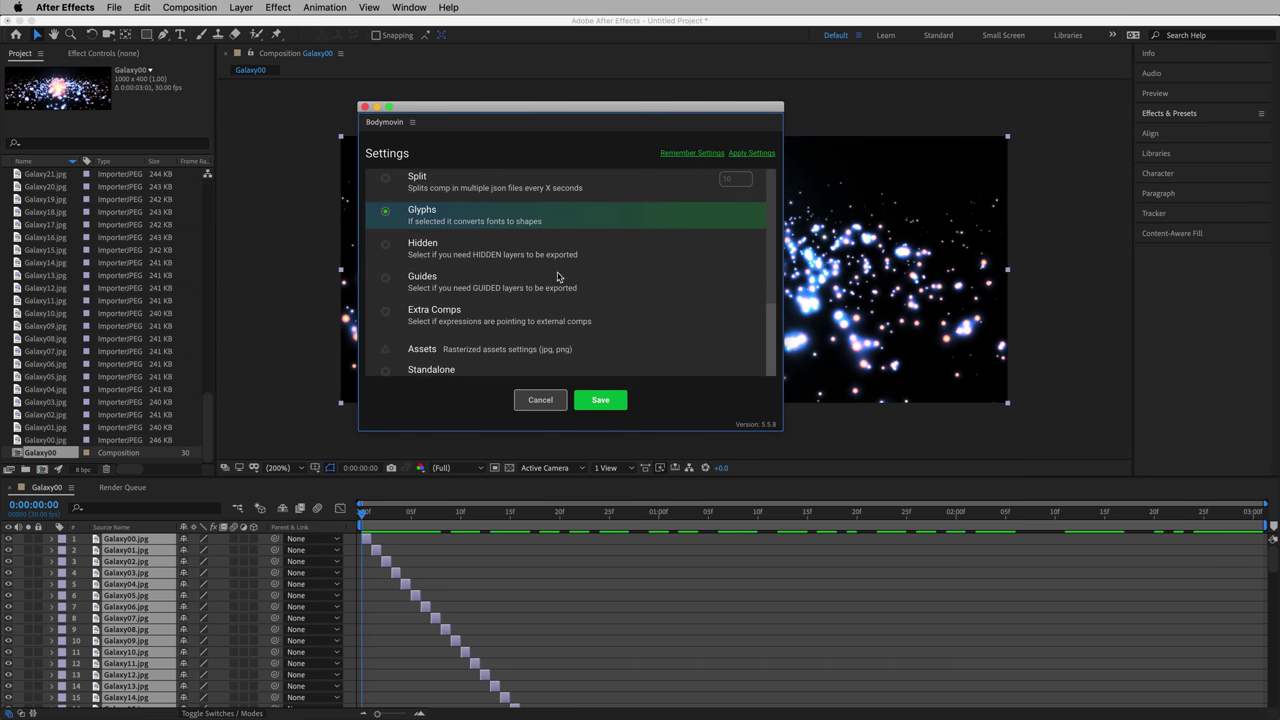
{"action": "scroll", "coordinate": [548, 280], "scroll_direction": "down", "scroll_amount": 1}
{"action": "left_click", "coordinate": [423, 338]}
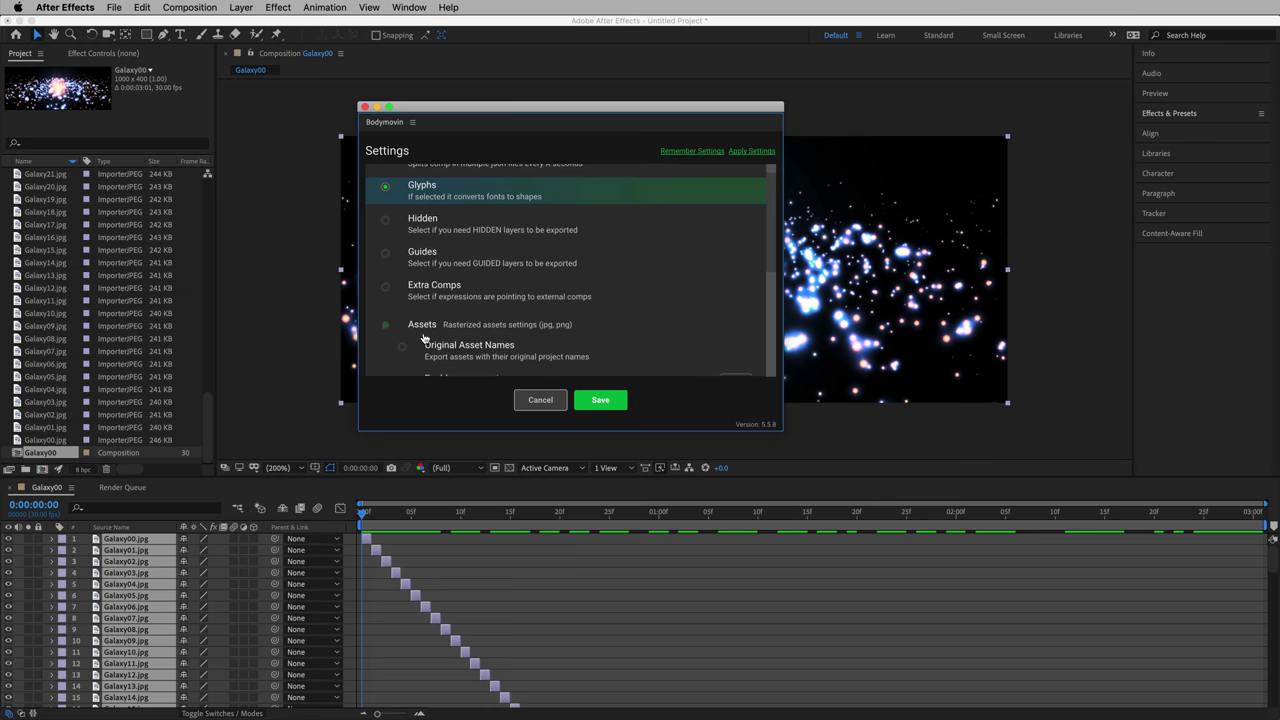
{"action": "scroll", "coordinate": [414, 330], "scroll_direction": "down", "scroll_amount": 3}
Enable JPG compression at 40, include the images in the json, and save the settings
{"action": "left_click", "coordinate": [407, 262]}
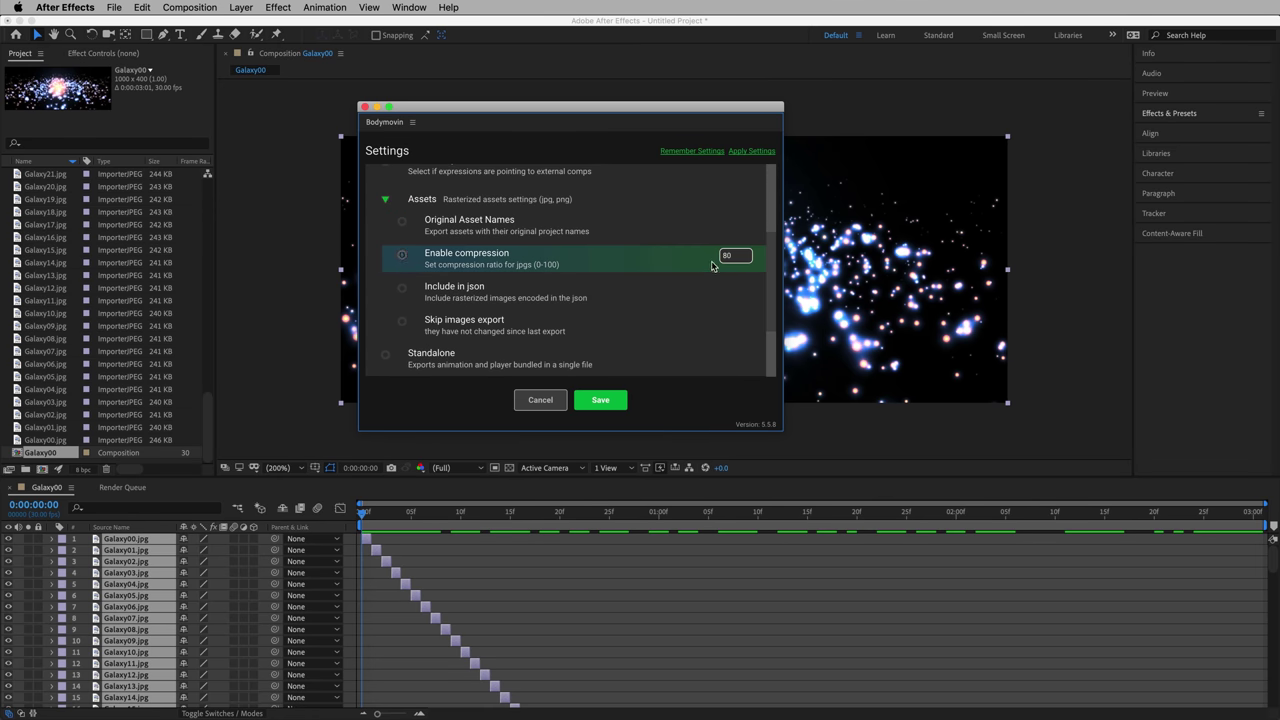
{"action": "left_click_drag", "start_coordinate": [738, 255], "coordinate": [701, 259]}
{"action": "left_click", "coordinate": [402, 293]}
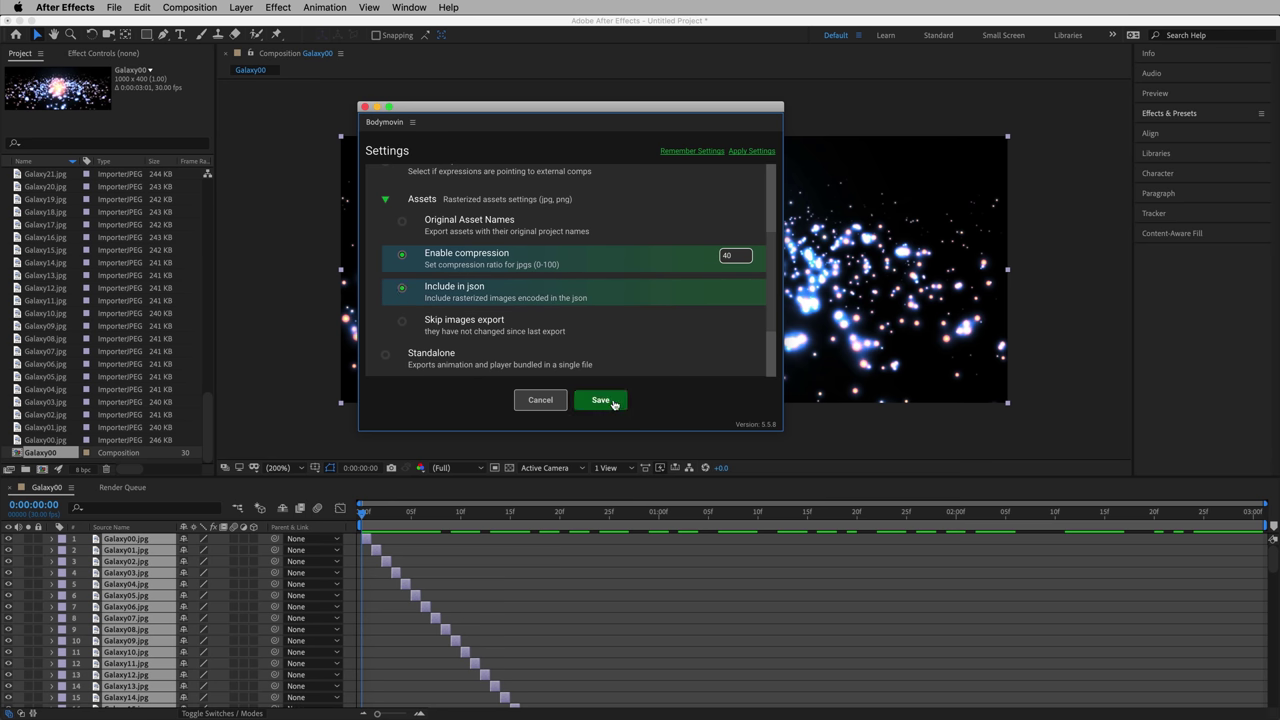
{"action": "left_click", "coordinate": [615, 404]}
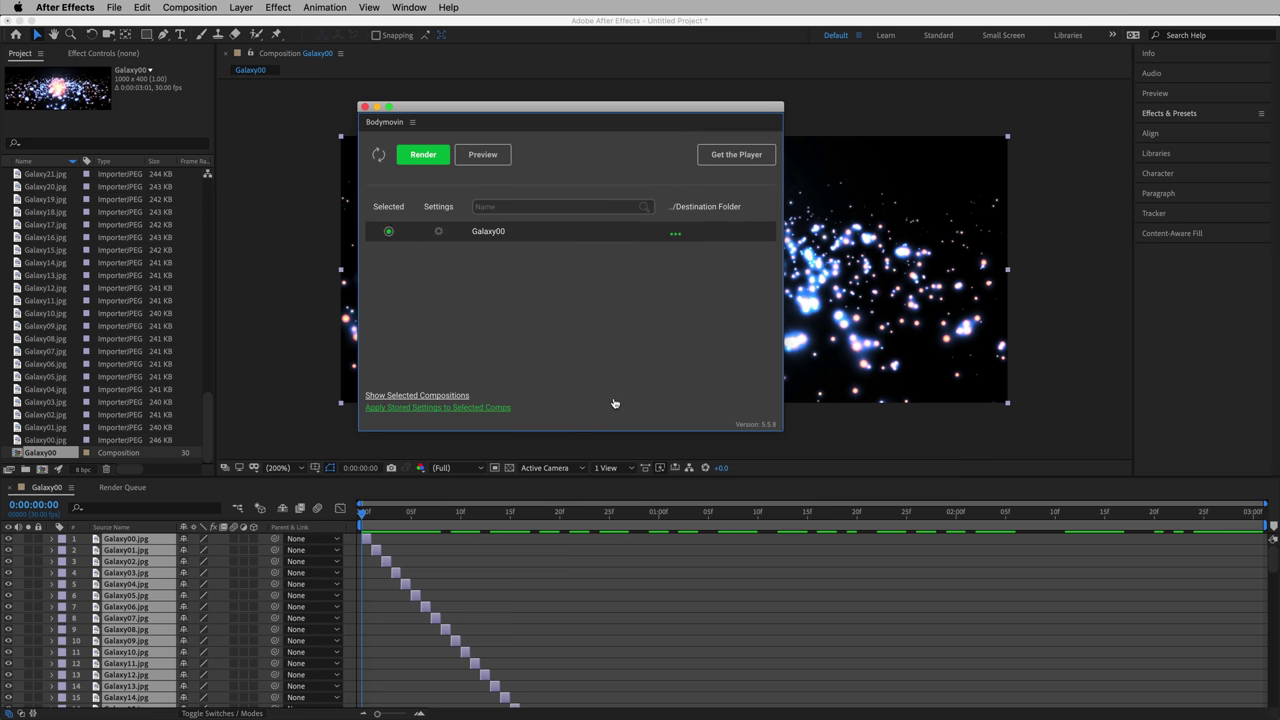
Set the export destination to Galaxy.json and render the composition
{"action": "left_click", "coordinate": [680, 233]}
{"action": "type", "text": "Galaxy"}
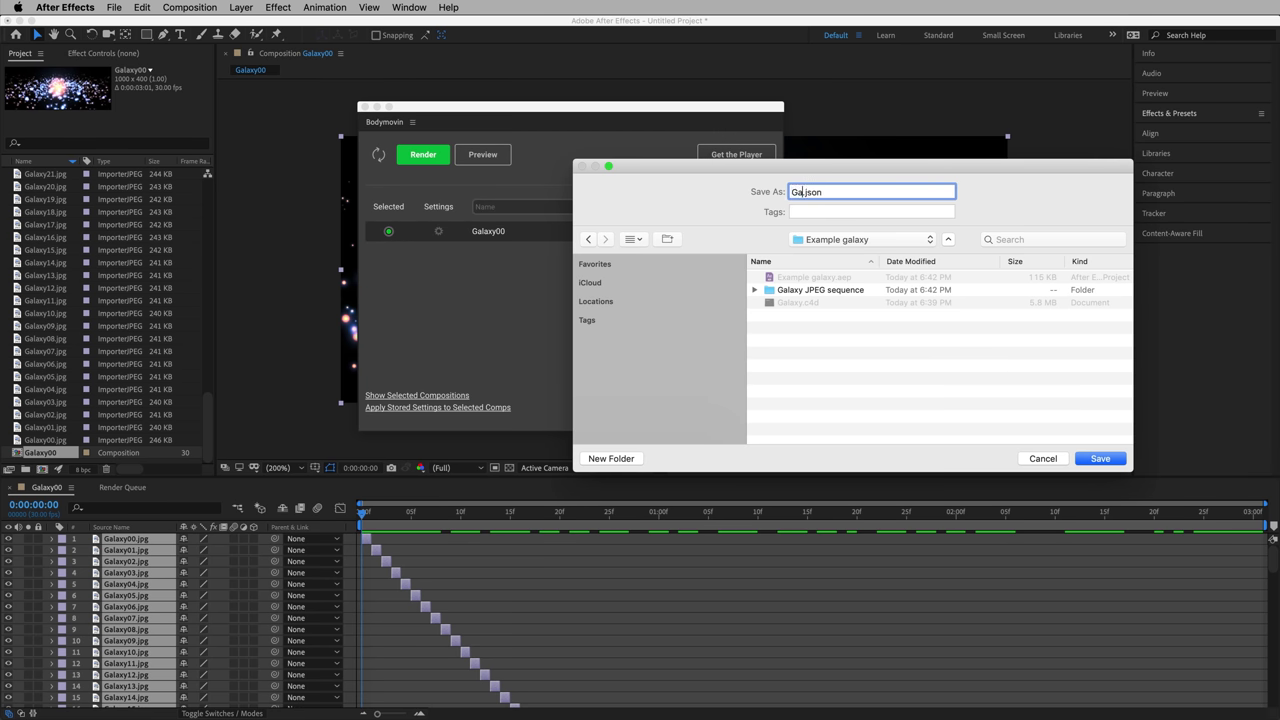
{"action": "key", "text": "Return"}
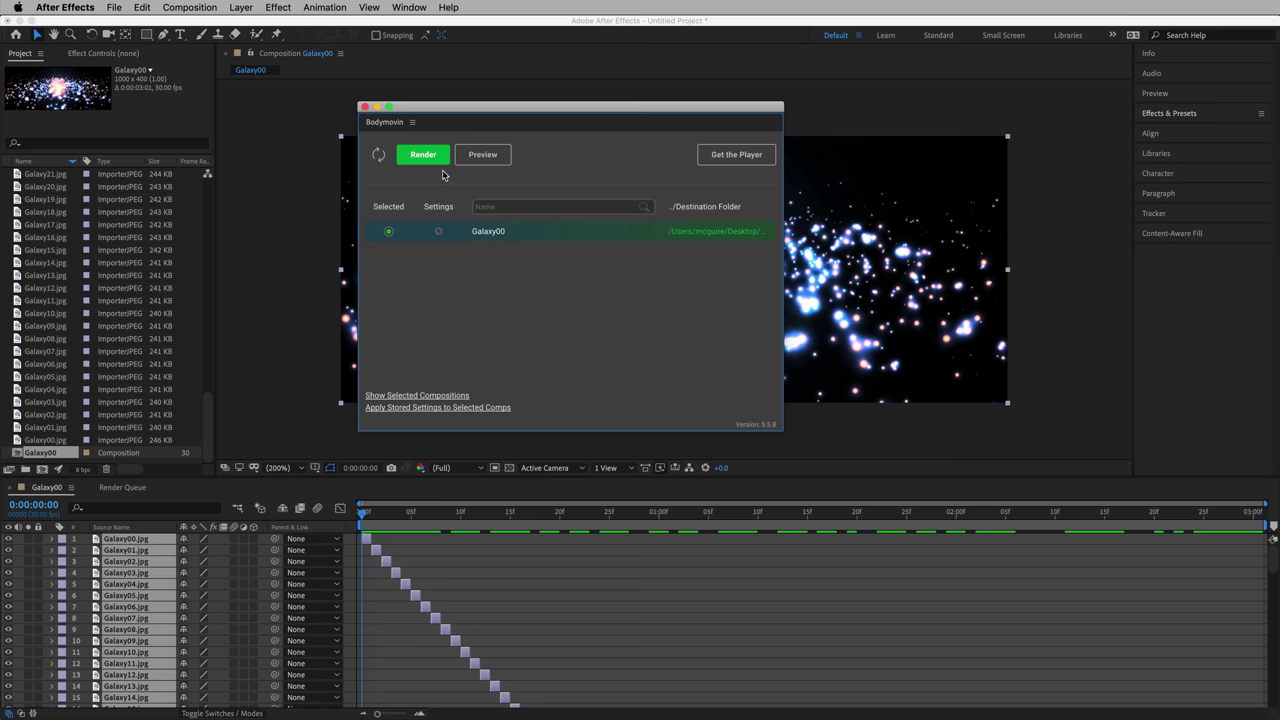
{"action": "left_click", "coordinate": [432, 160]}
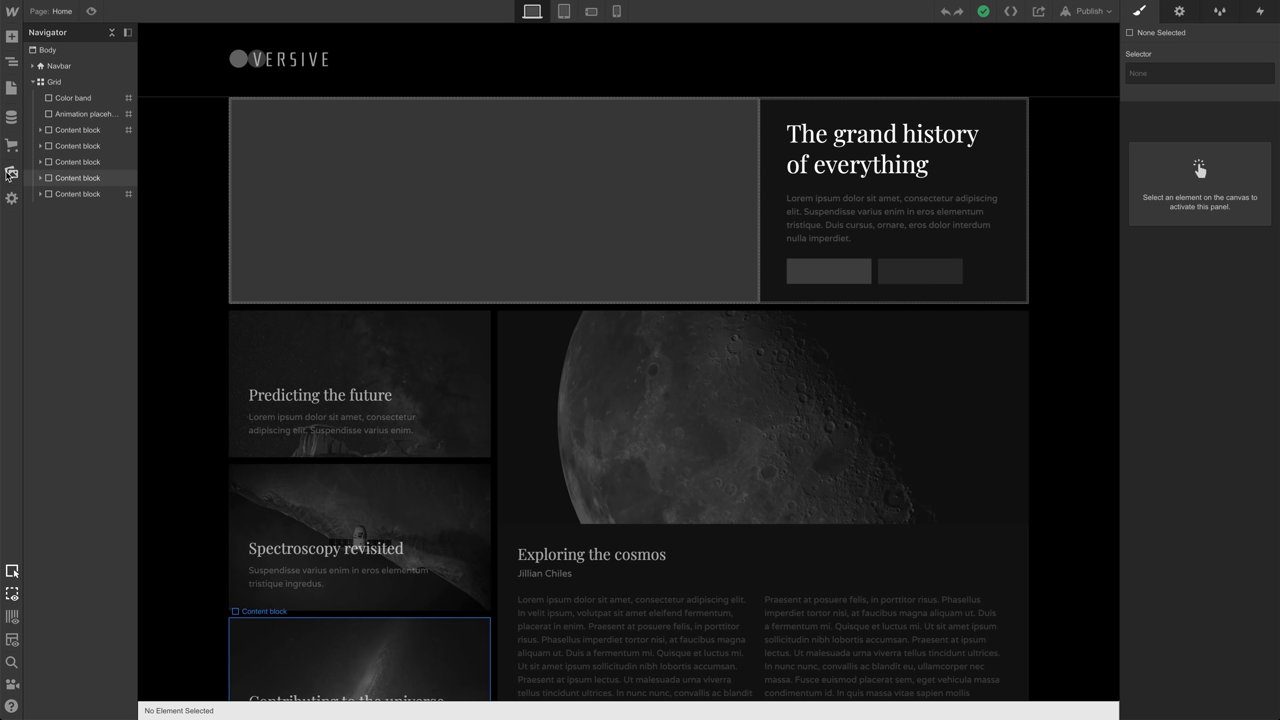
Drag the Galaxy json from the Assets panel into the hero's Animation placeholder
{"action": "left_click", "coordinate": [11, 173]}
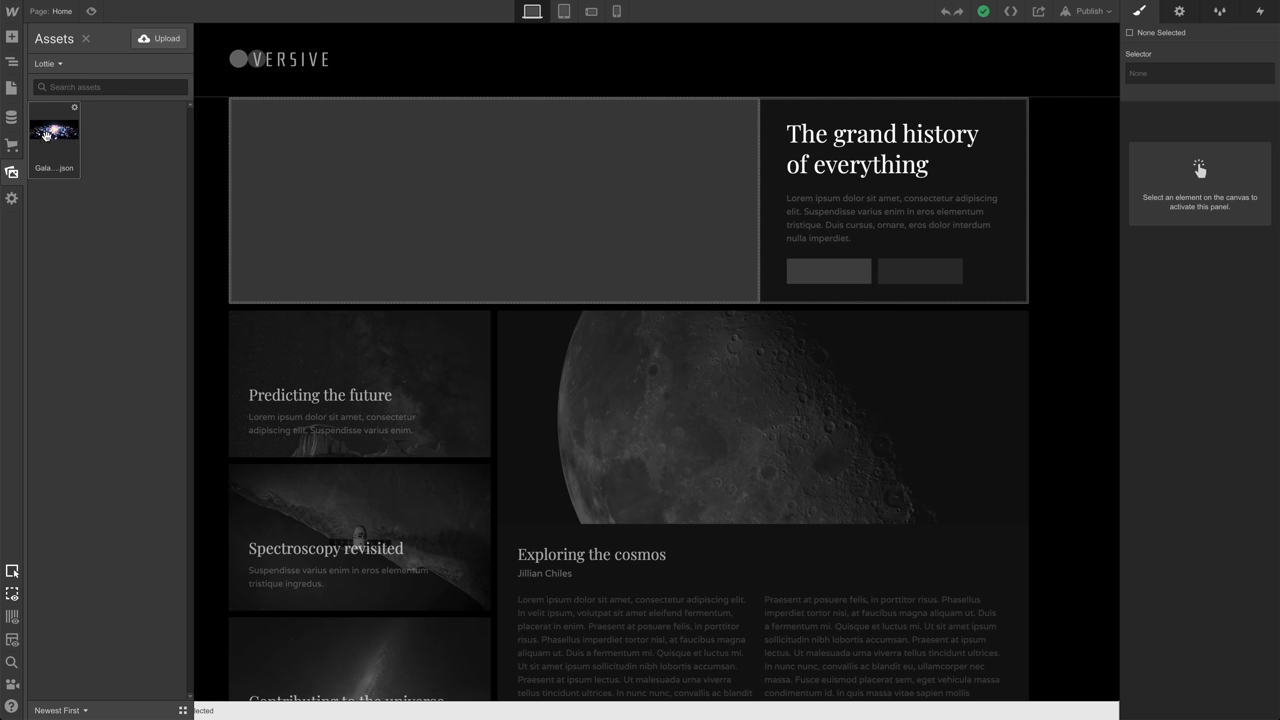
{"action": "left_click_drag", "start_coordinate": [45, 135], "coordinate": [513, 190]}
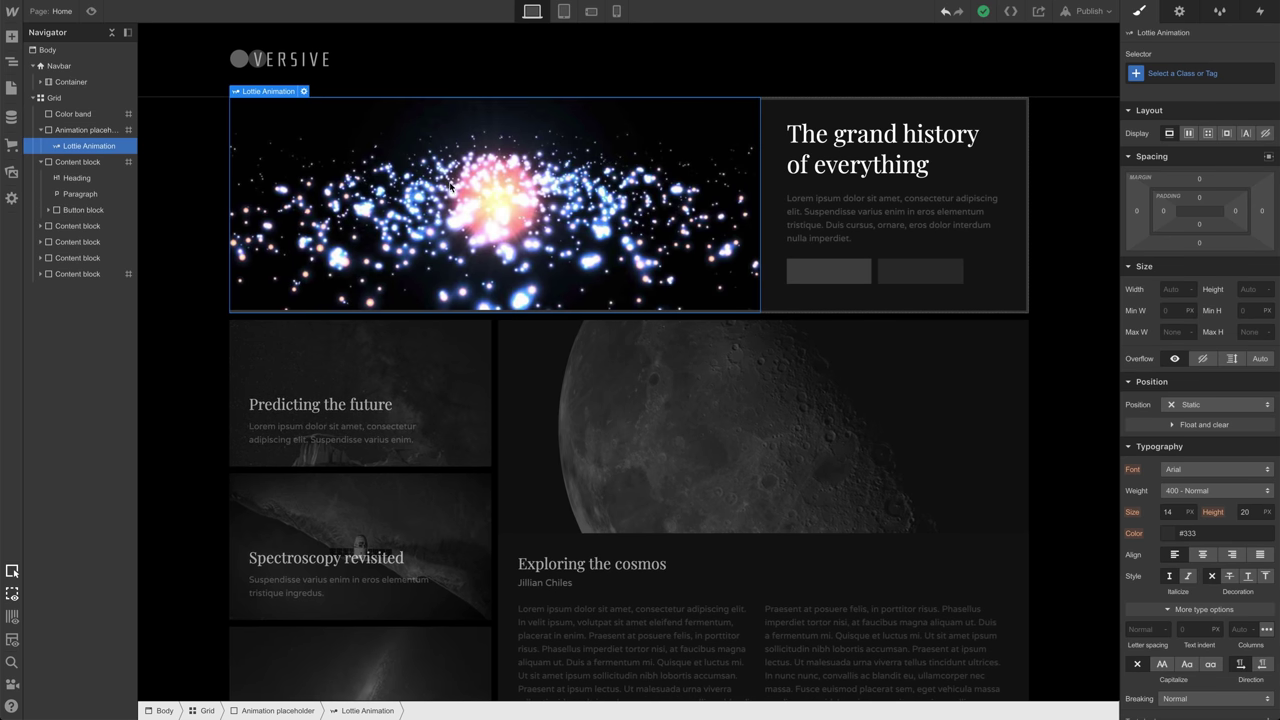
Preview the page, then give the Lottie Animation a -5 px bottom margin
{"action": "left_click", "coordinate": [91, 11]}
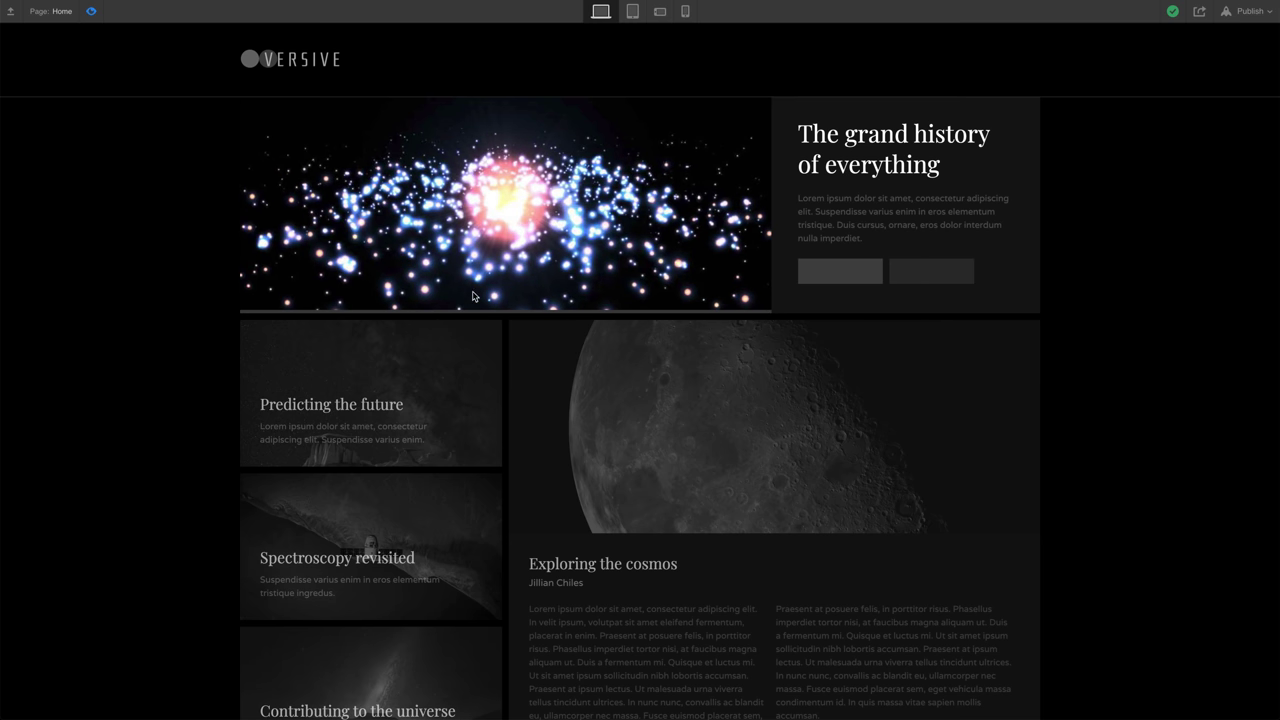
{"action": "key", "text": "ctrl+shift+p"}
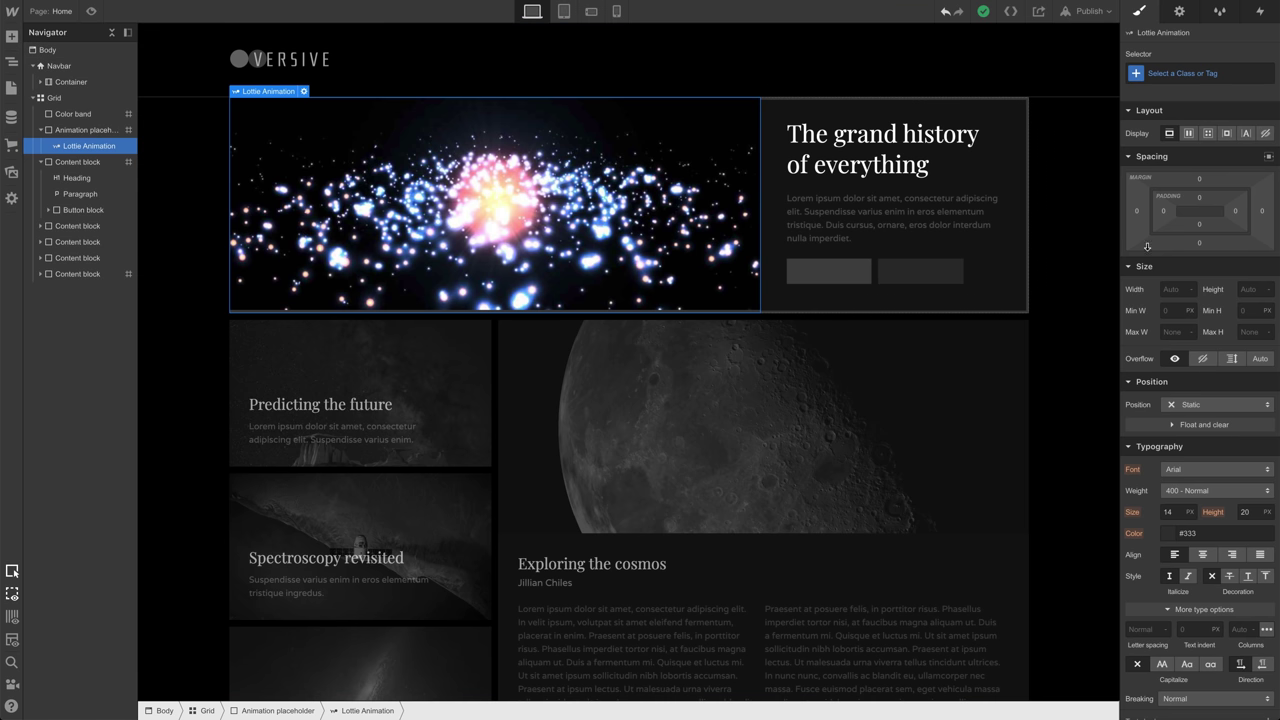
{"action": "left_click_drag", "start_coordinate": [1168, 244], "coordinate": [1168, 237]}
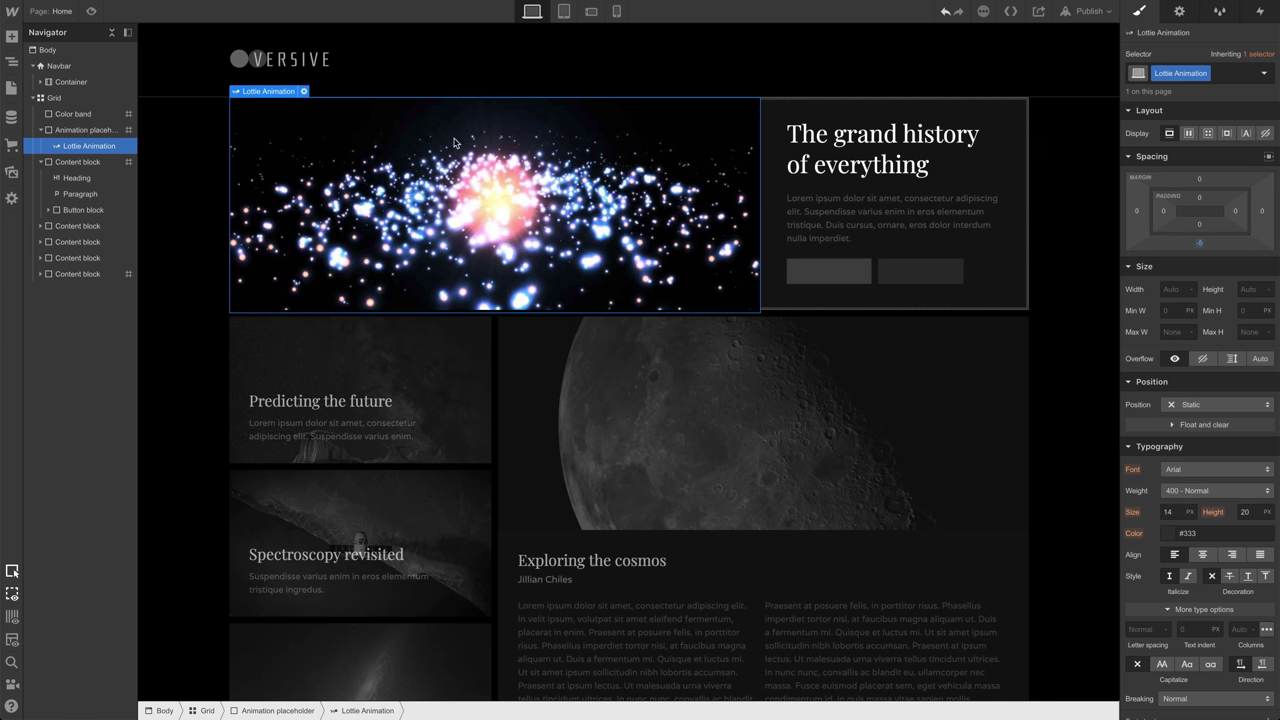
{"action": "left_click", "coordinate": [92, 11]}
Add a Mouse move in viewport trigger on the page
{"action": "left_click", "coordinate": [1260, 12]}
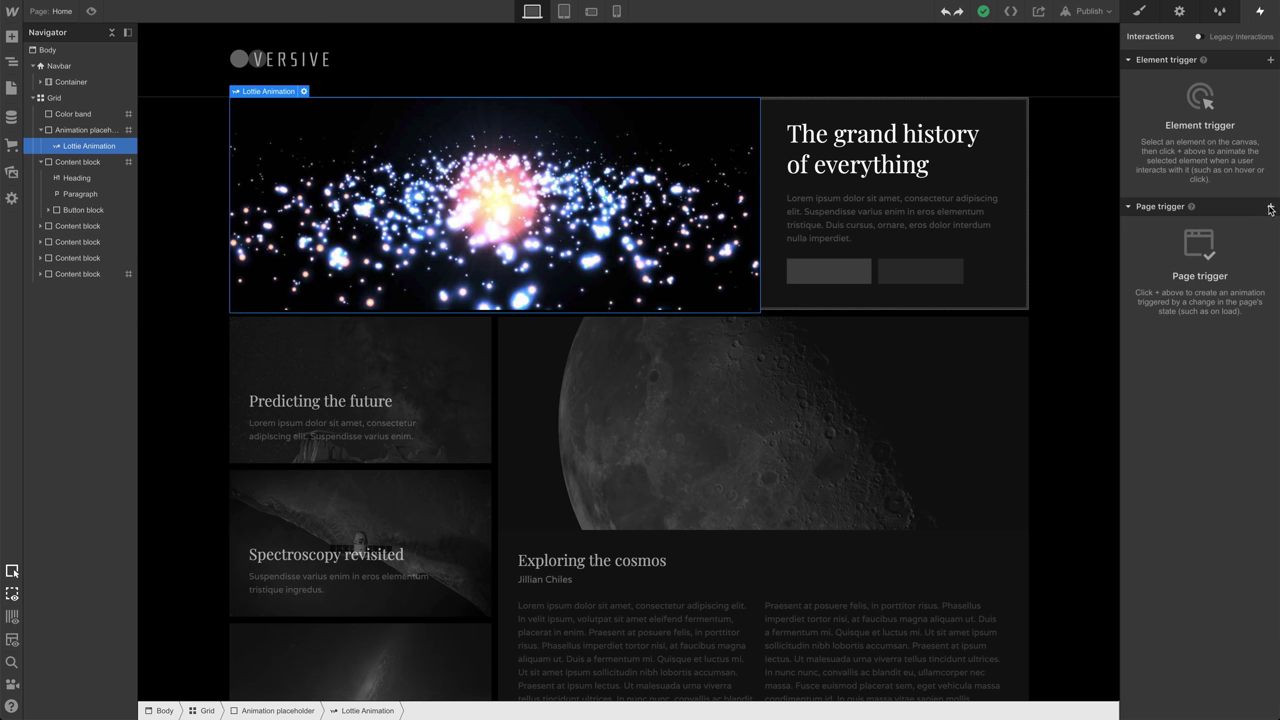
{"action": "left_click", "coordinate": [1270, 207]}
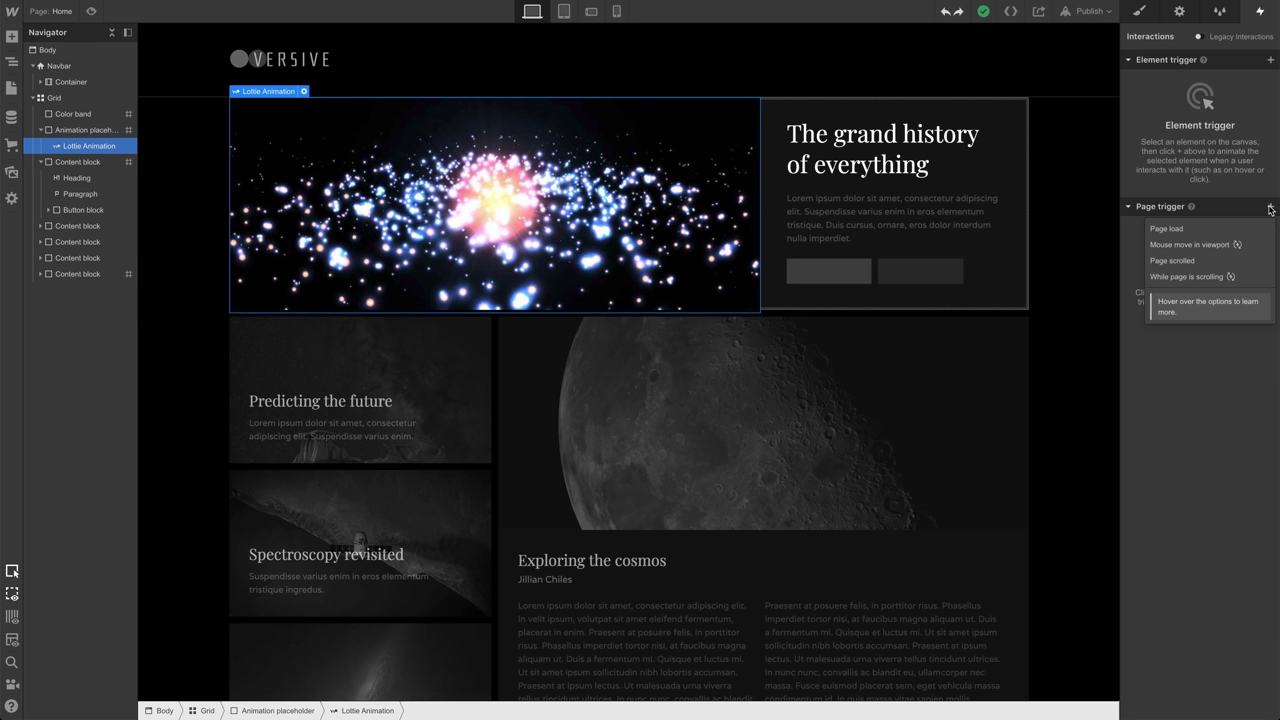
{"action": "left_click", "coordinate": [1179, 247]}
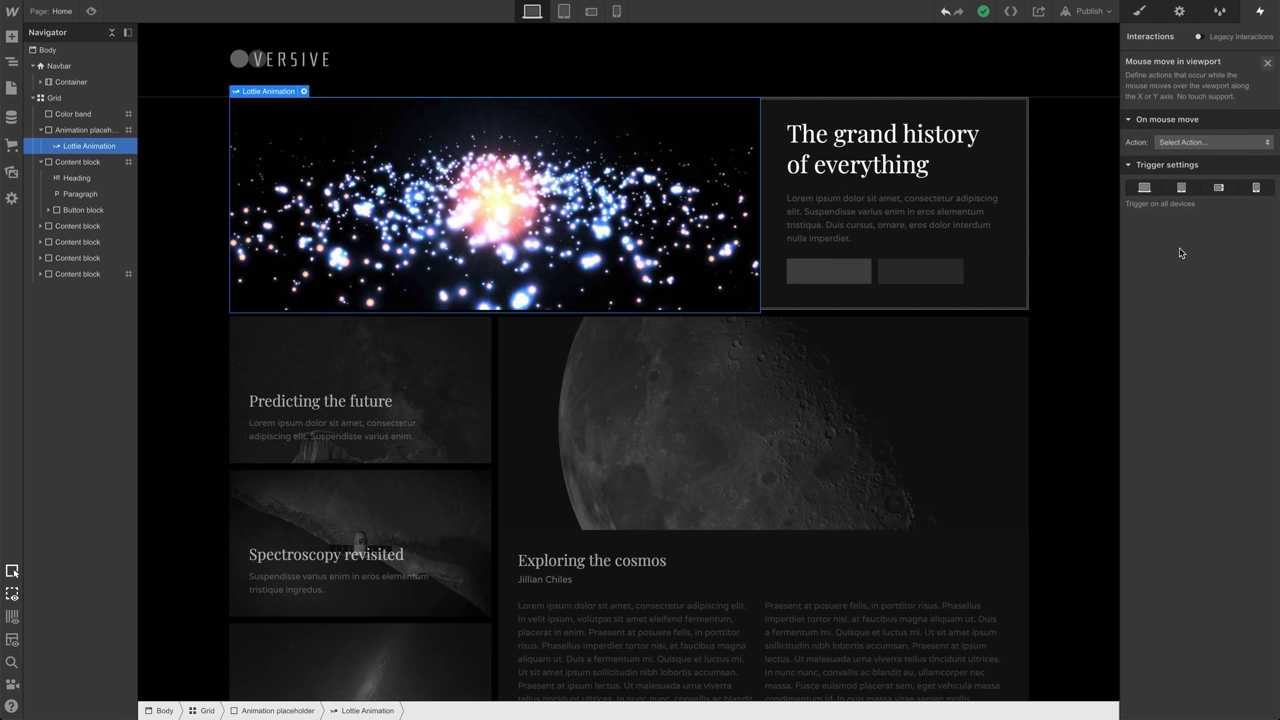
Set the trigger to Play Mouse Animation with a new animation named 'Galaxy rotate'
{"action": "left_click", "coordinate": [1196, 143]}
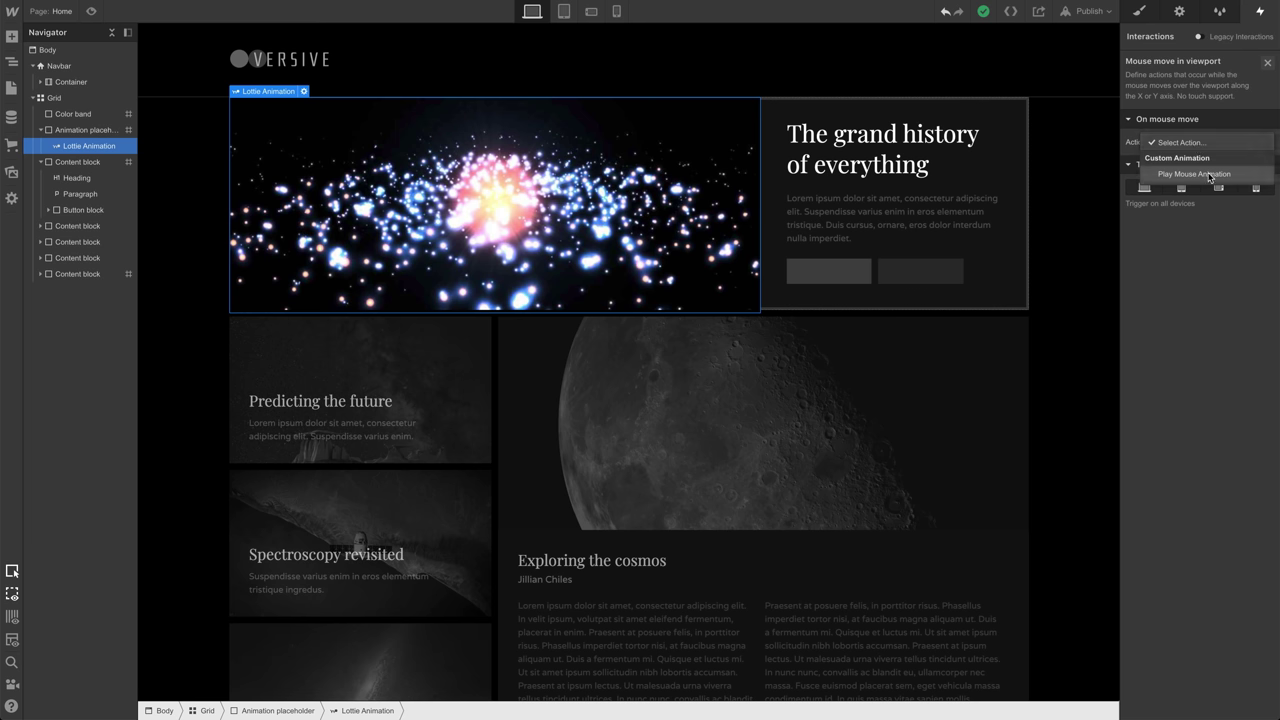
{"action": "left_click", "coordinate": [1200, 174]}
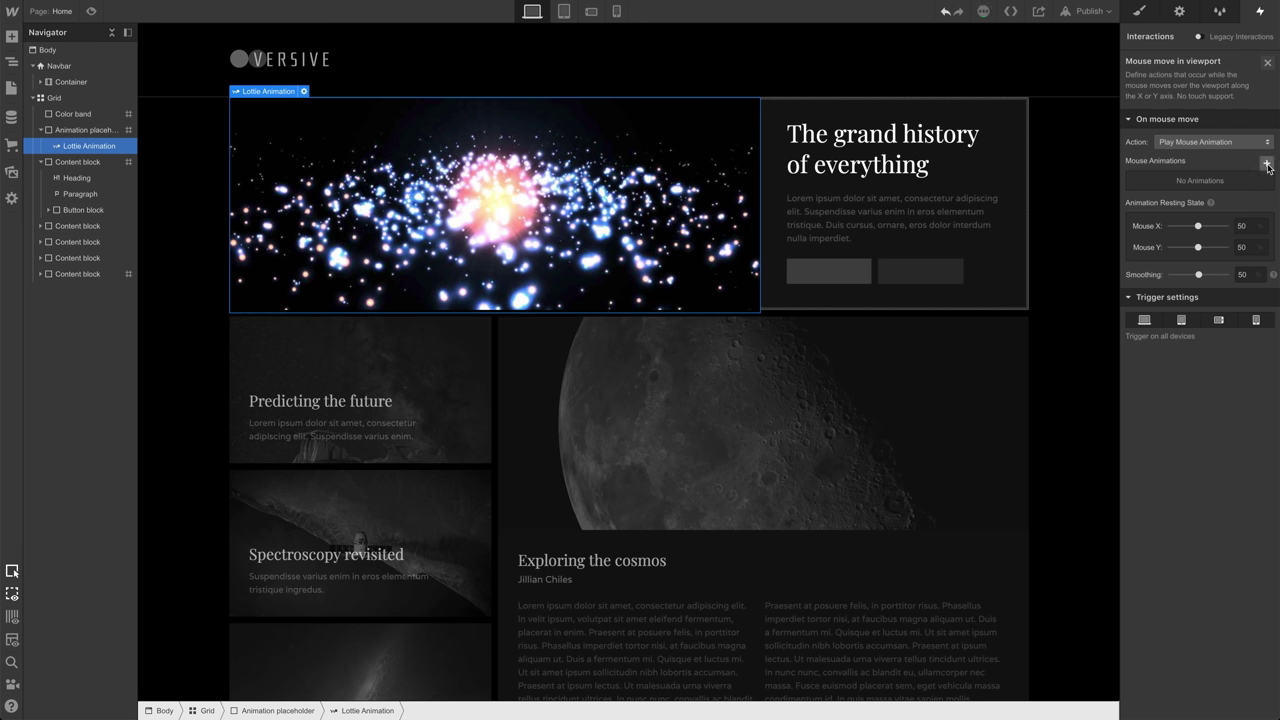
{"action": "left_click", "coordinate": [1266, 164]}
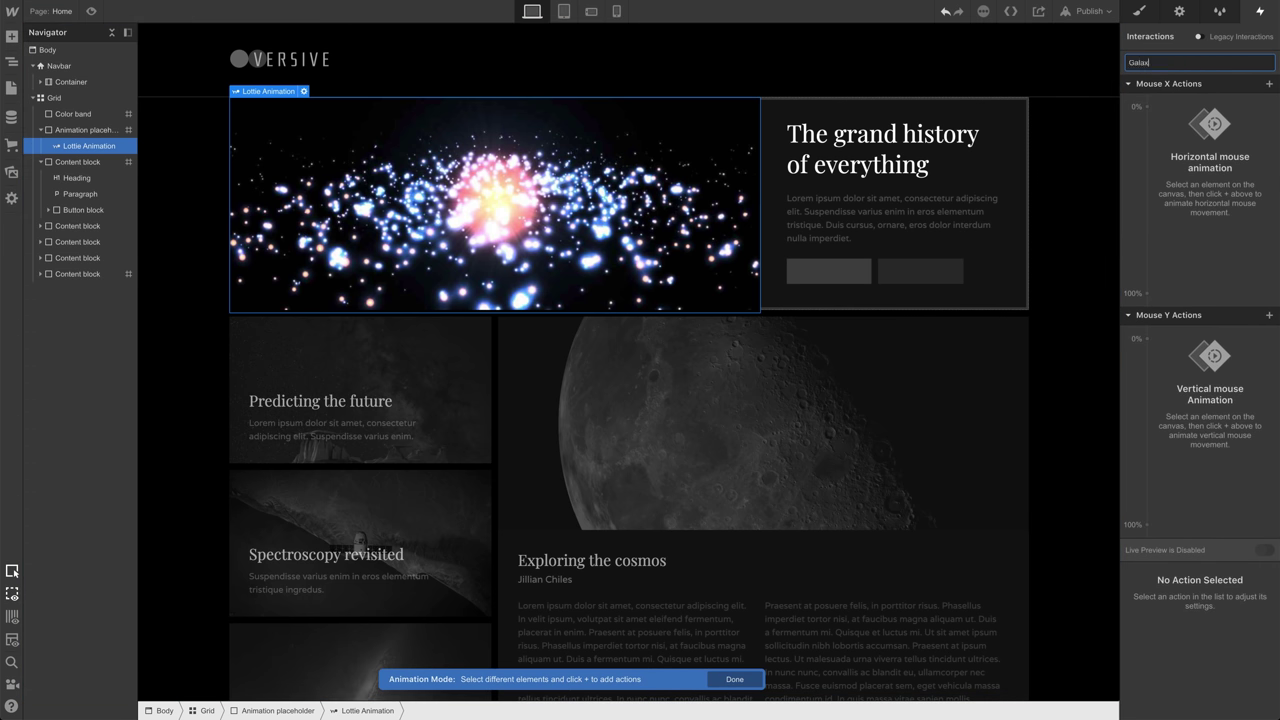
{"action": "key", "text": "Return"}
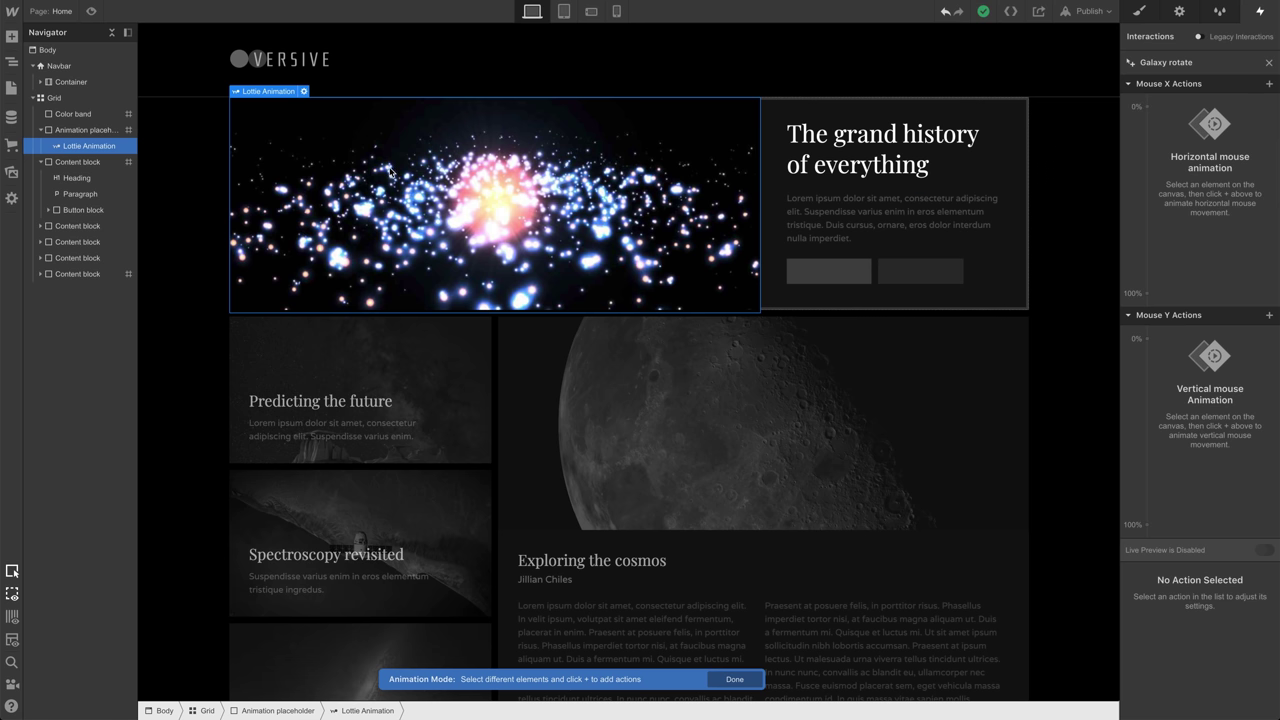
Add a Mouse X Lottie action on the Lottie Animation, 100% keyframe at 100, Live Preview on
{"action": "left_click", "coordinate": [872, 150]}
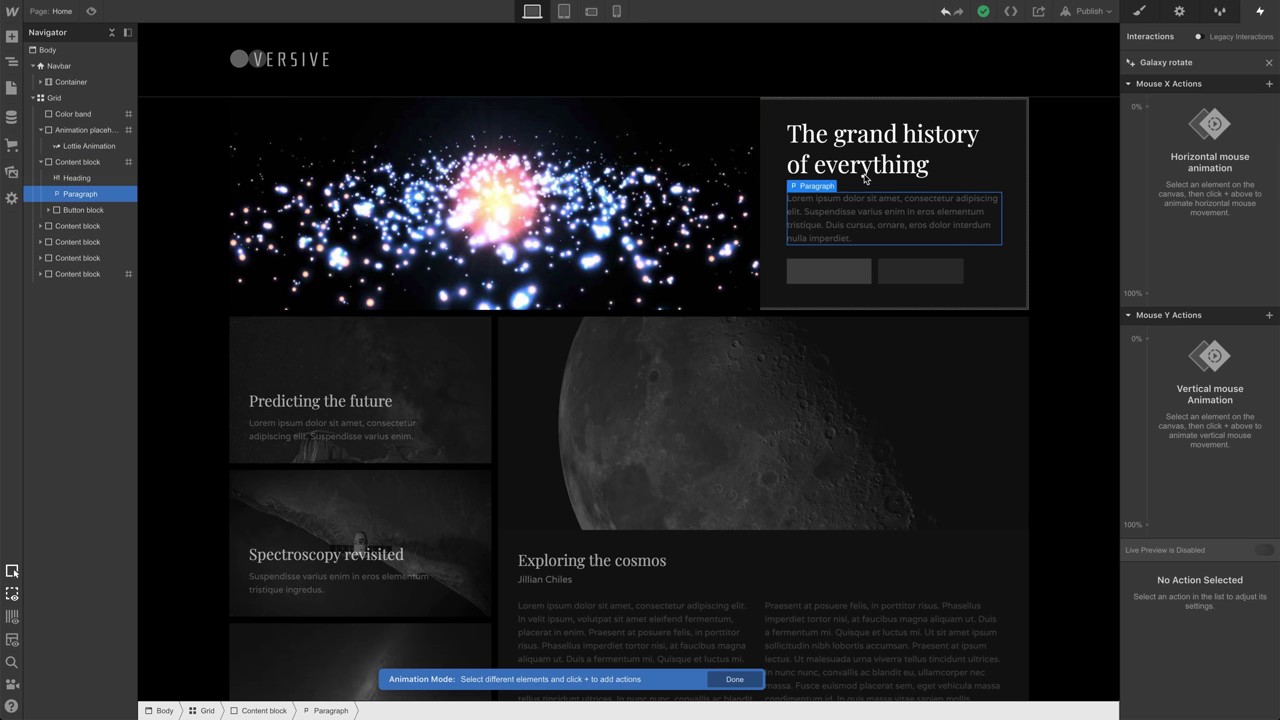
{"action": "left_click", "coordinate": [563, 157]}
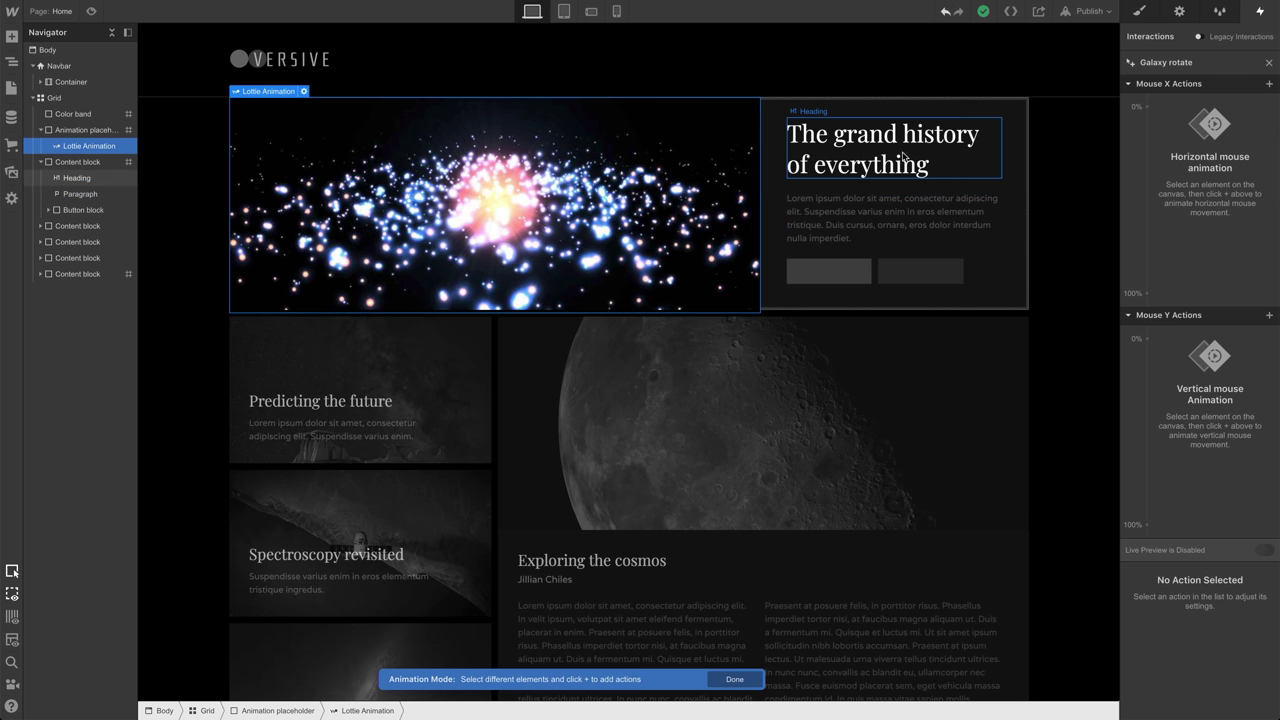
{"action": "left_click", "coordinate": [1147, 108]}
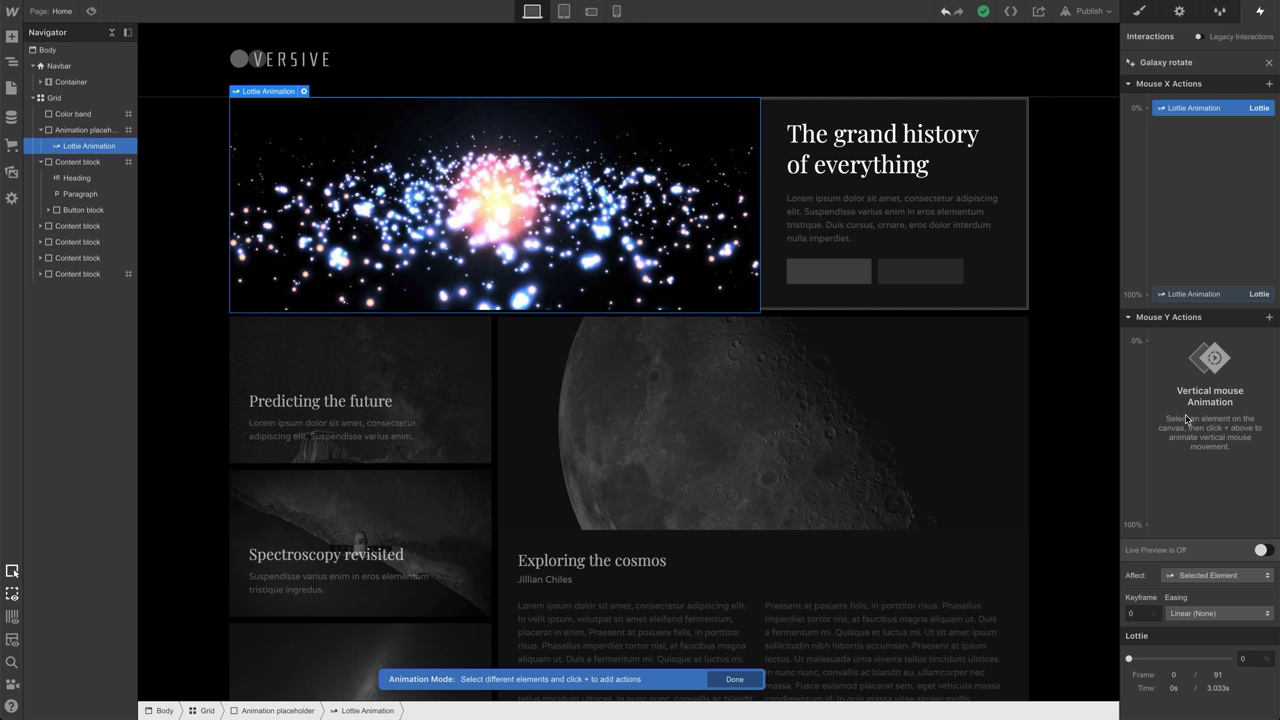
{"action": "left_click", "coordinate": [1202, 297]}
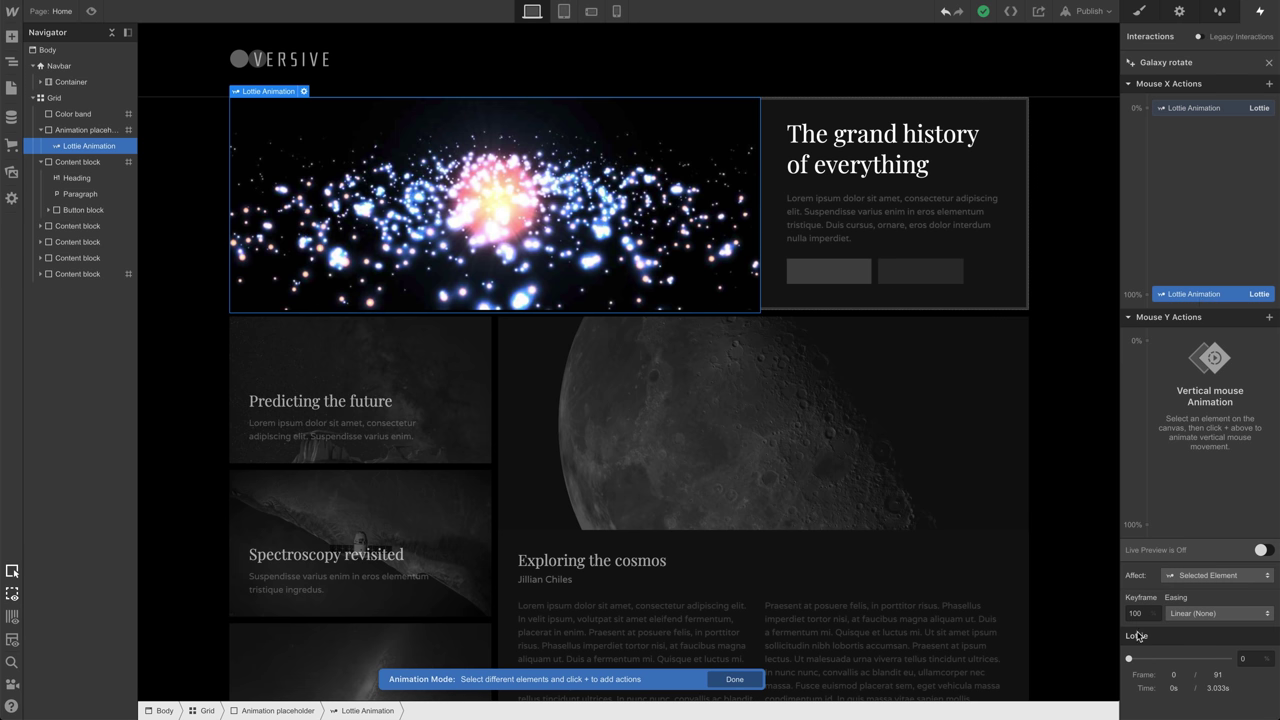
{"action": "left_click_drag", "start_coordinate": [1128, 662], "coordinate": [1228, 657]}
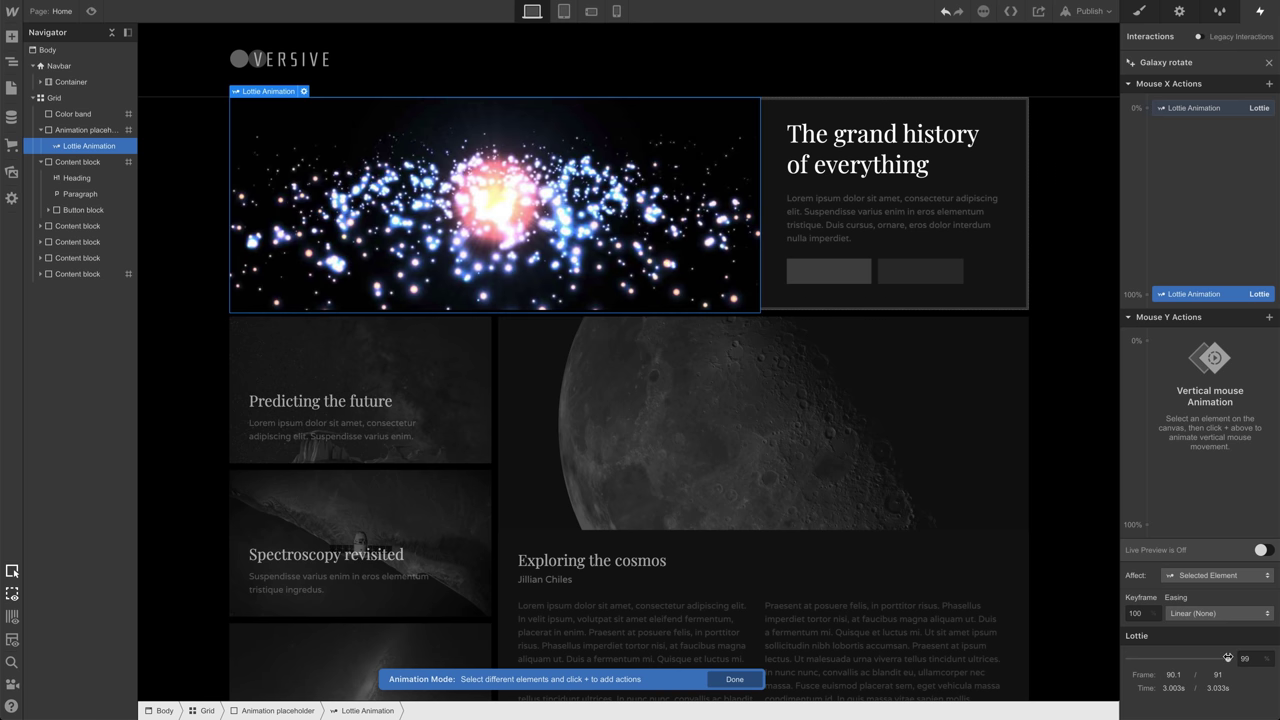
{"action": "left_click", "coordinate": [1263, 551]}
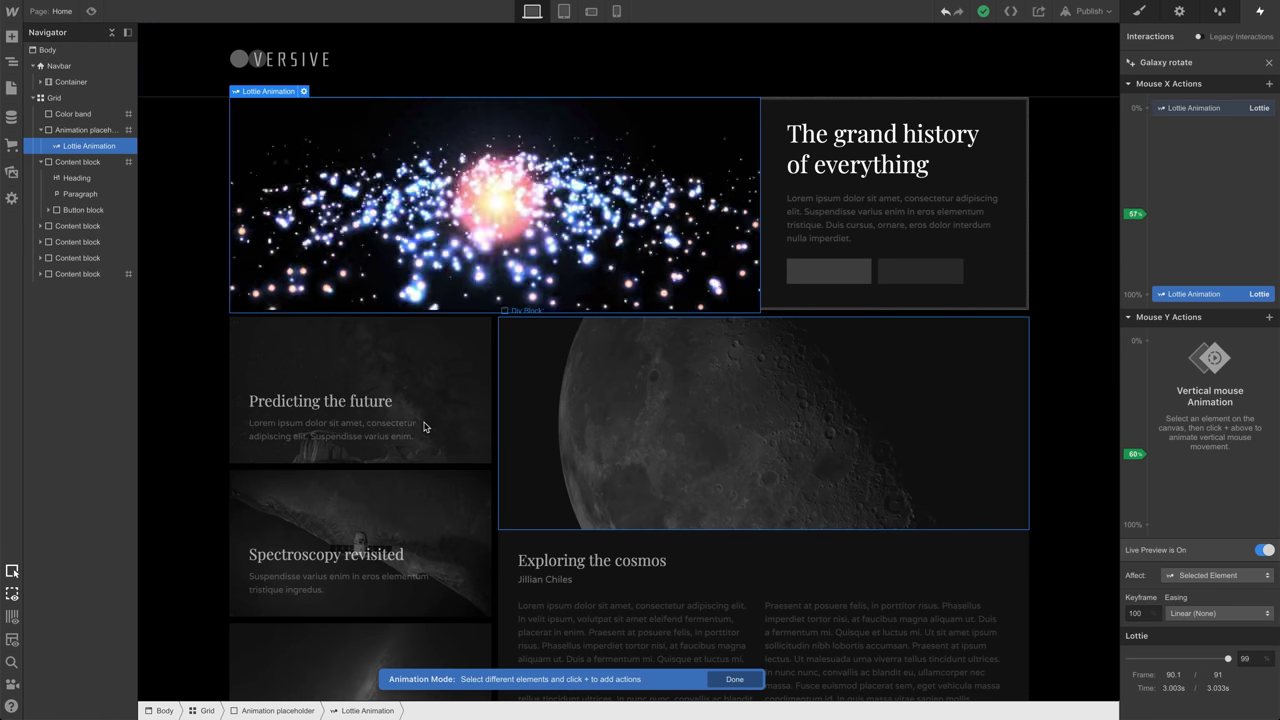
Keep the Mouse X keyframes at 0% and 100%, then preview the Home page
{"action": "left_click_drag", "start_coordinate": [1206, 302], "coordinate": [1207, 155]}
{"action": "left_click_drag", "start_coordinate": [1208, 230], "coordinate": [1214, 300]}
{"action": "left_click", "coordinate": [1229, 162]}
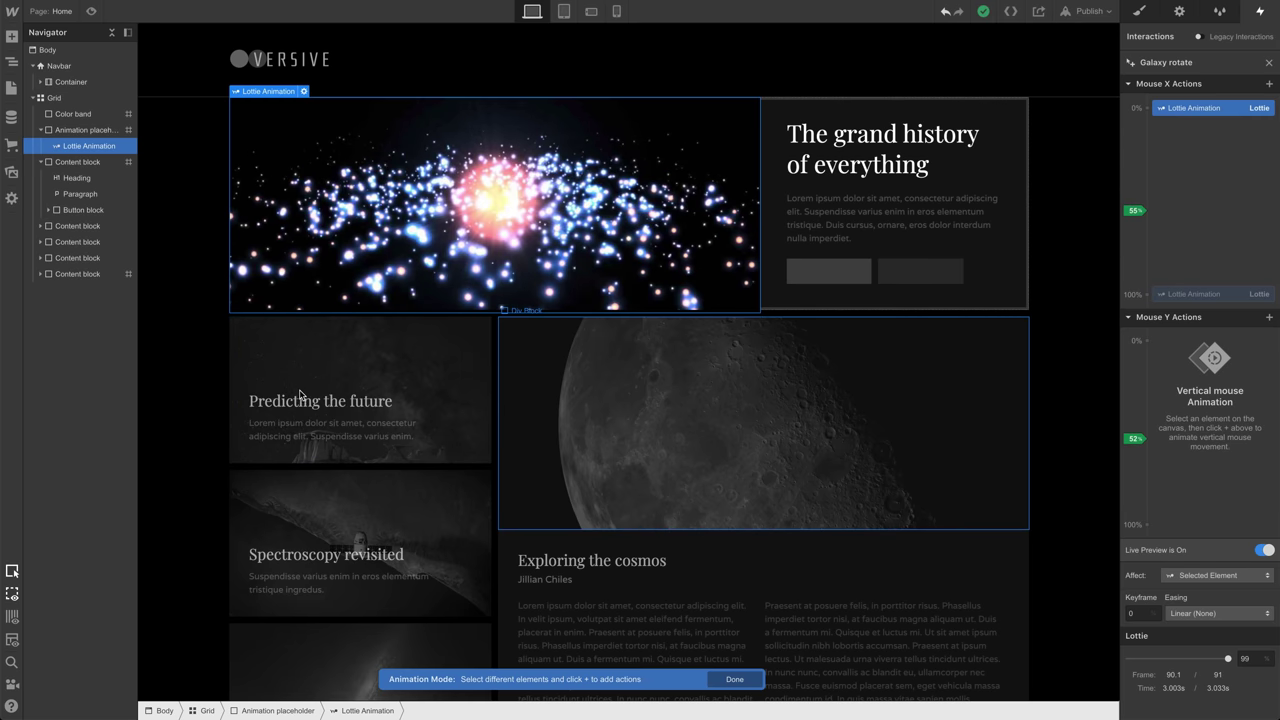
{"action": "left_click", "coordinate": [91, 11]}
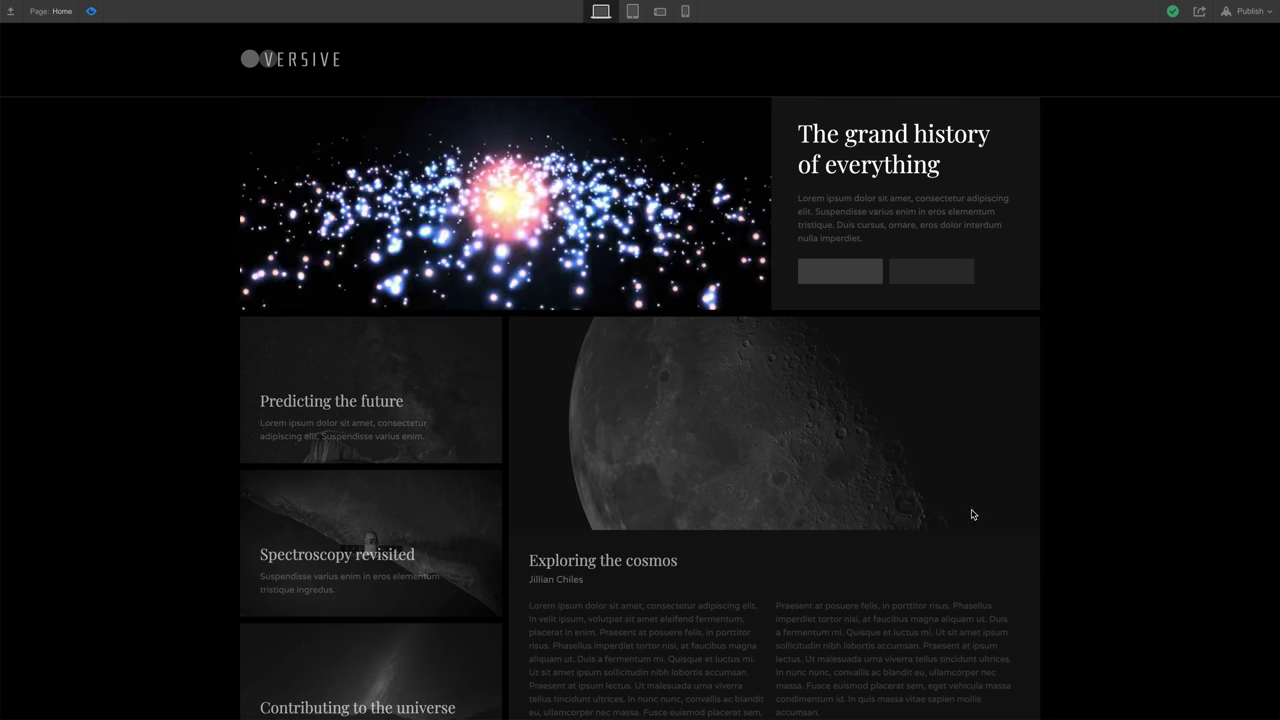
Exit preview, close Animation Mode, set Smoothing to 85, and preview the page again
{"action": "left_click", "coordinate": [91, 11]}
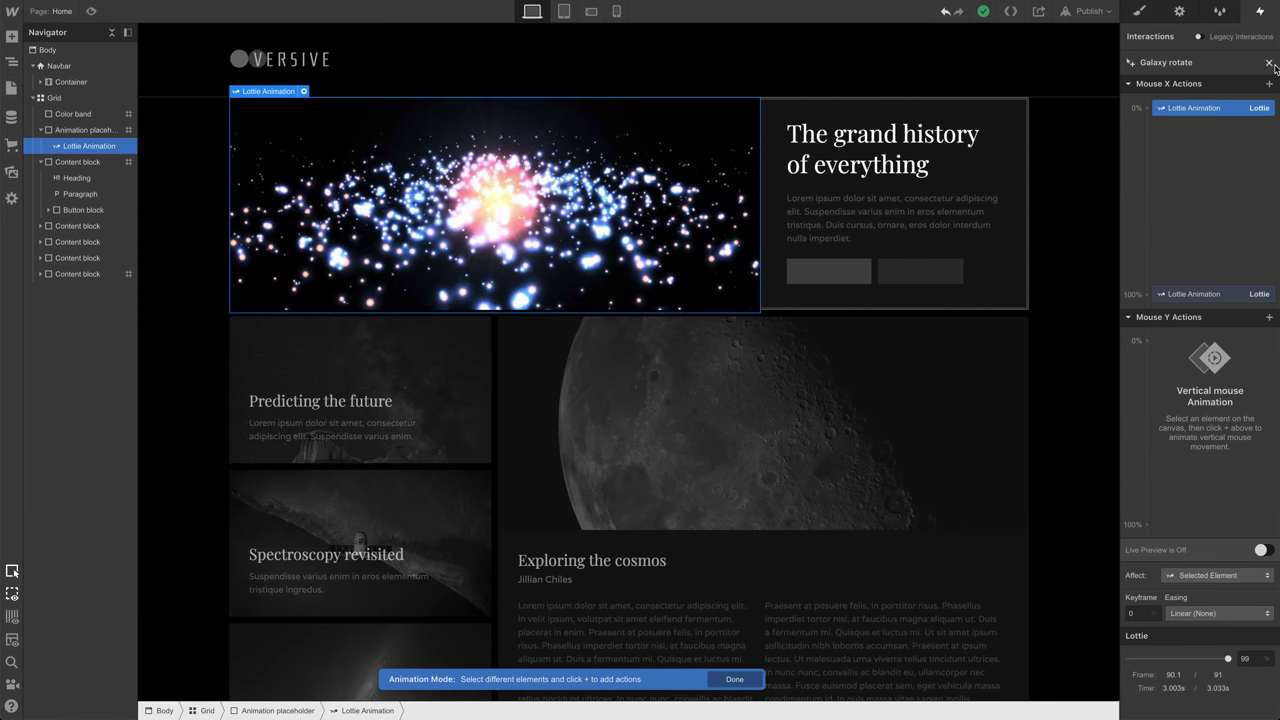
{"action": "left_click", "coordinate": [1269, 63]}
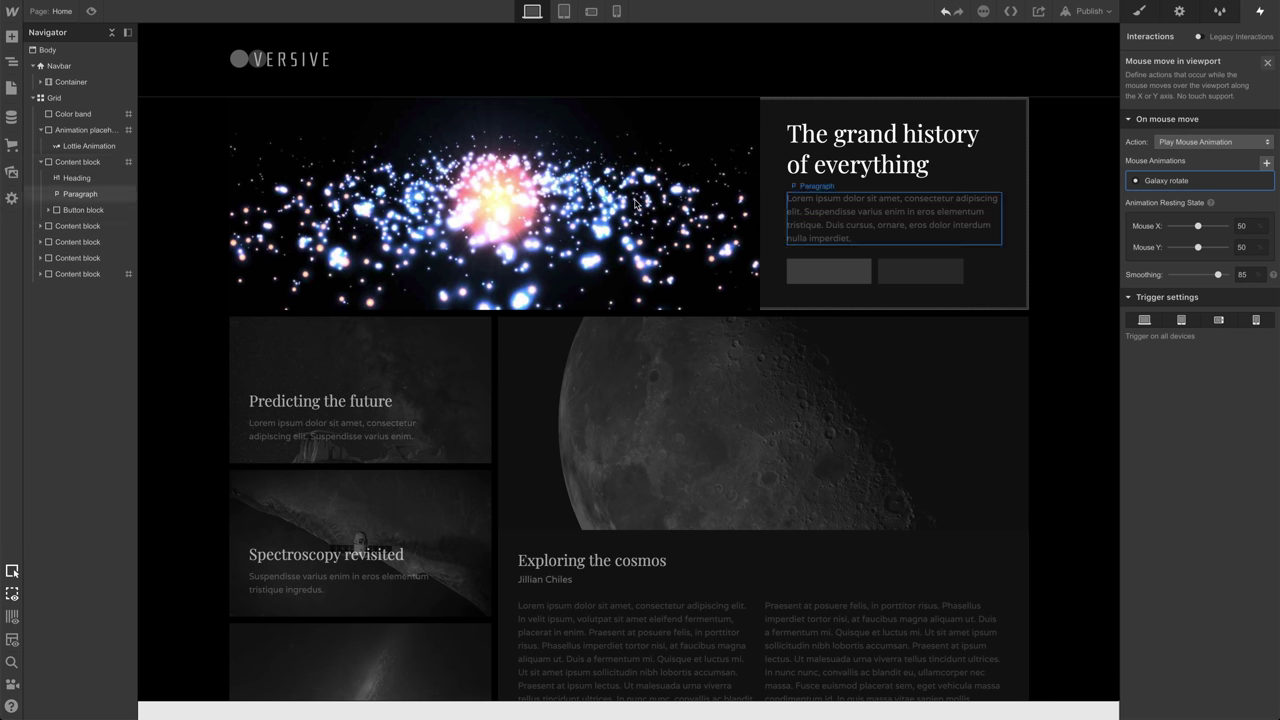
{"action": "left_click", "coordinate": [37, 50]}
{"action": "left_click", "coordinate": [90, 11]}
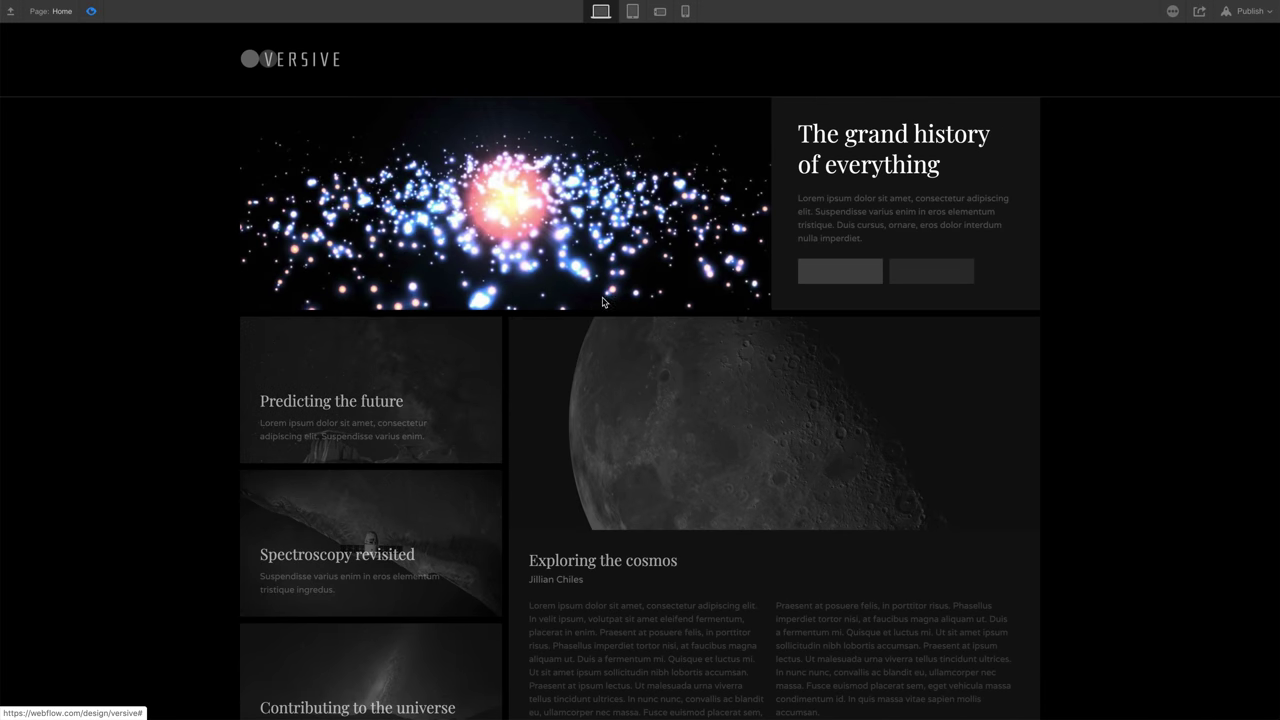